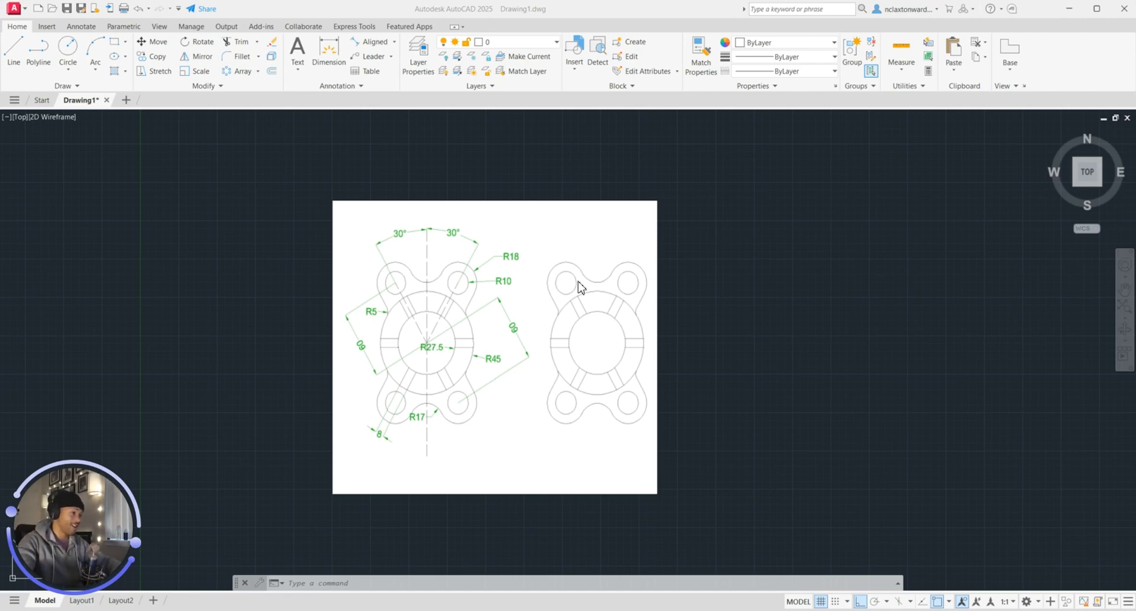
# Examine the dimensioned reference drawing and make empty drawing space beside it.
pyautogui.scroll(2, 577, 281)
pyautogui.scroll(-2, 671, 262)
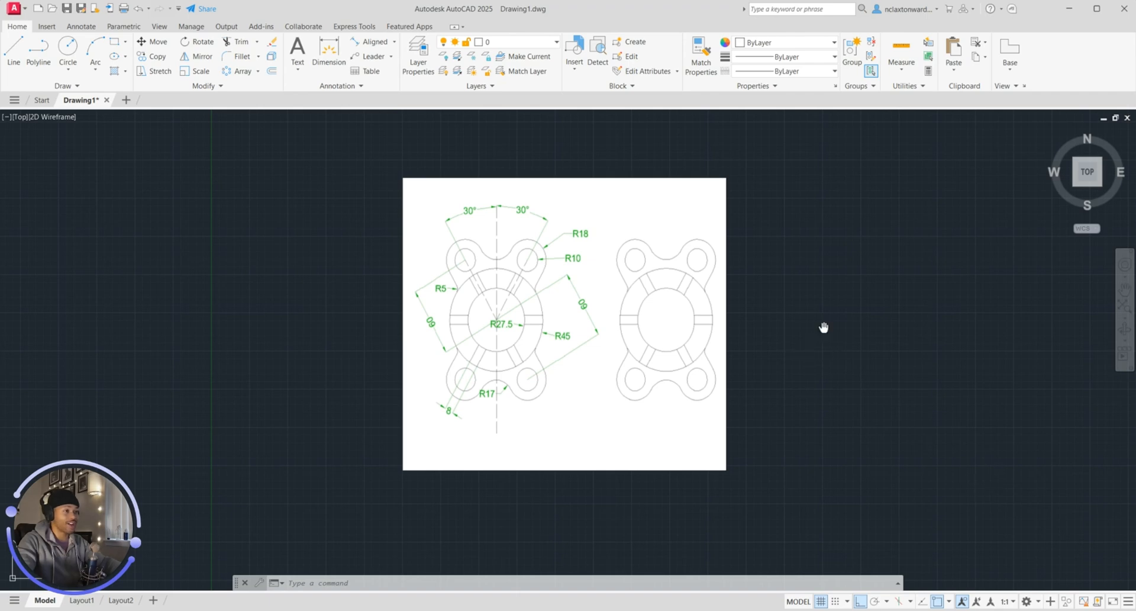
pyautogui.moveTo(824, 327); pyautogui.dragTo(700, 336, button='middle')
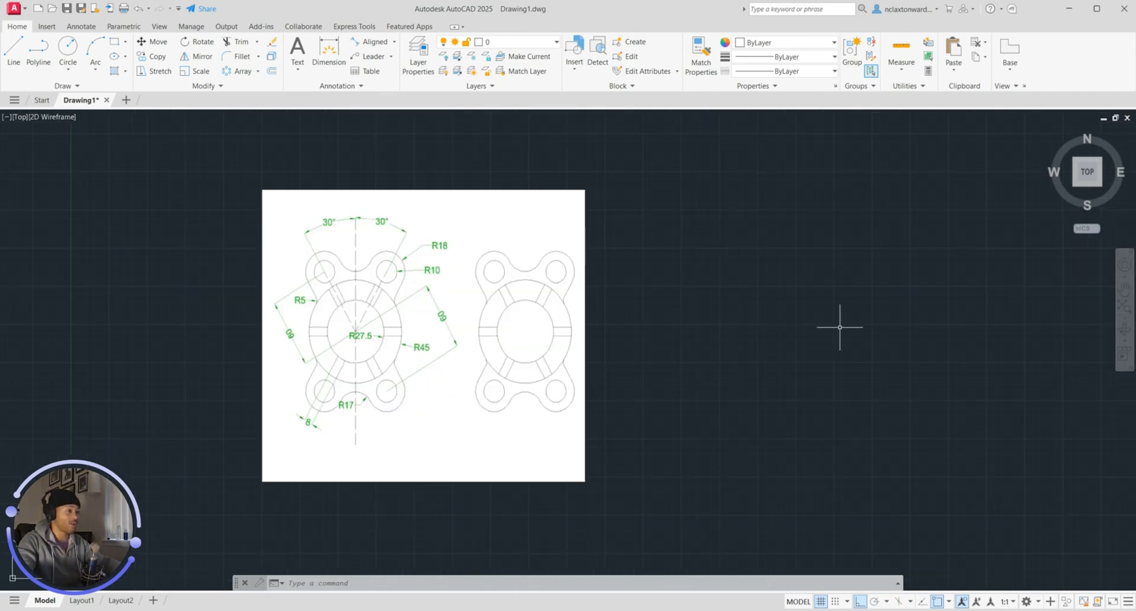
pyautogui.scroll(2, 738, 296)
pyautogui.scroll(-4, 563, 324)
pyautogui.scroll(2, 496, 308)
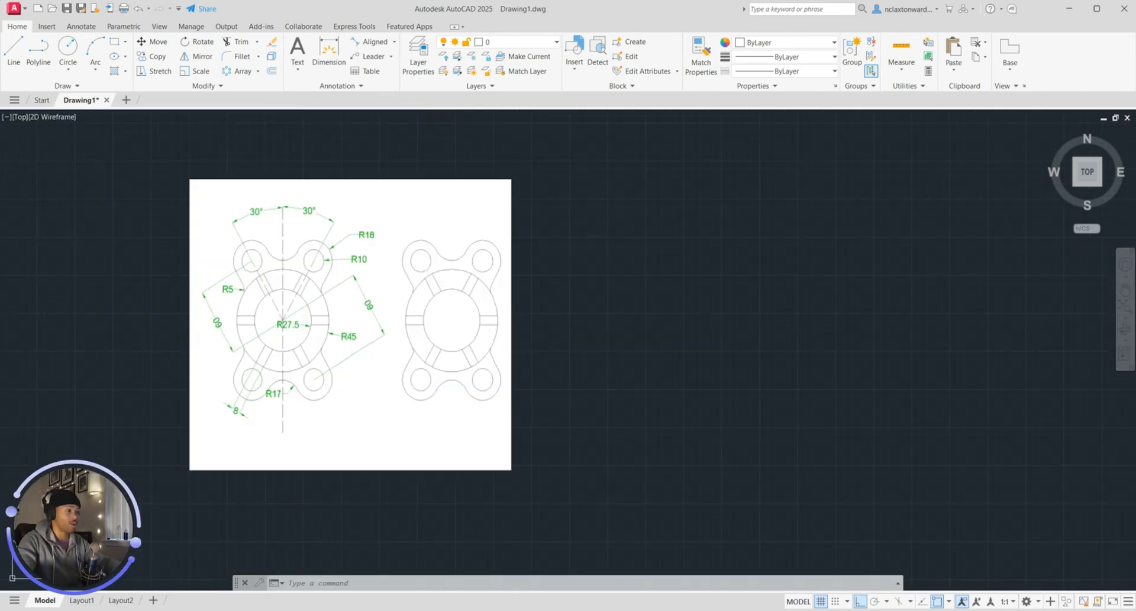
pyautogui.moveTo(513, 287); pyautogui.dragTo(548, 283, button='middle')
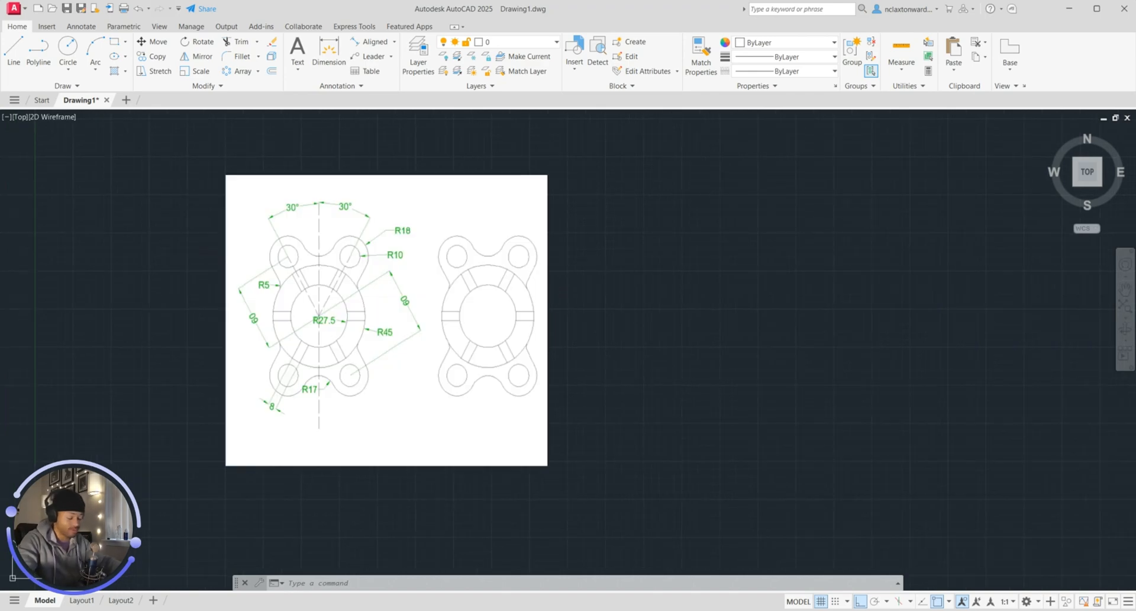
pyautogui.moveTo(548, 283); pyautogui.dragTo(423, 275, button='middle')
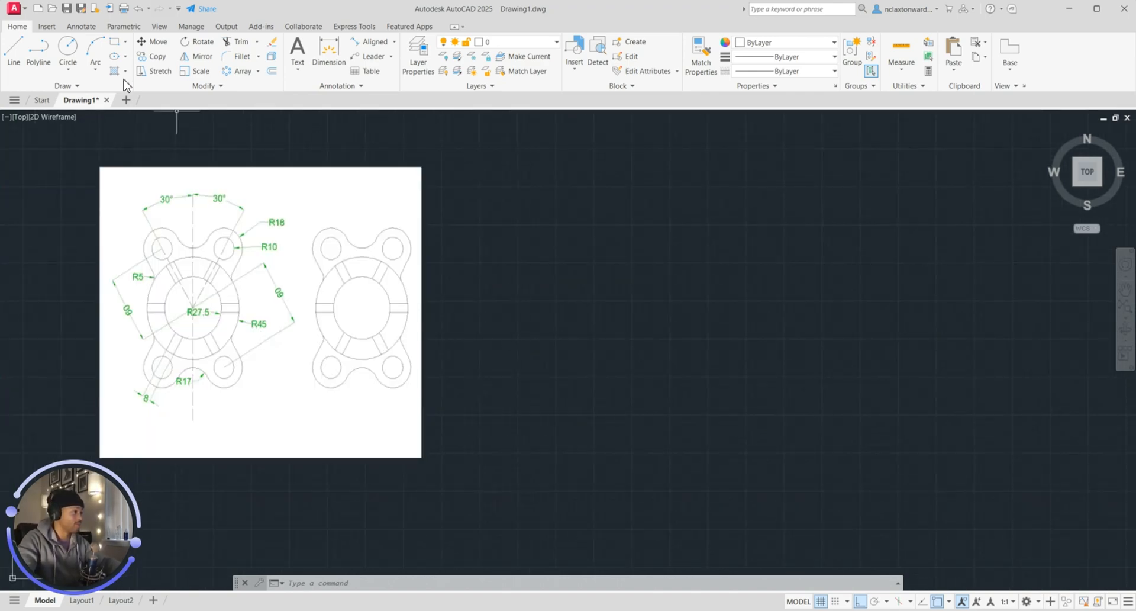
# Check the snap and grid settings, then try a circle of radius 2705 beside the reference drawing and undo it.
pyautogui.click(68, 50)
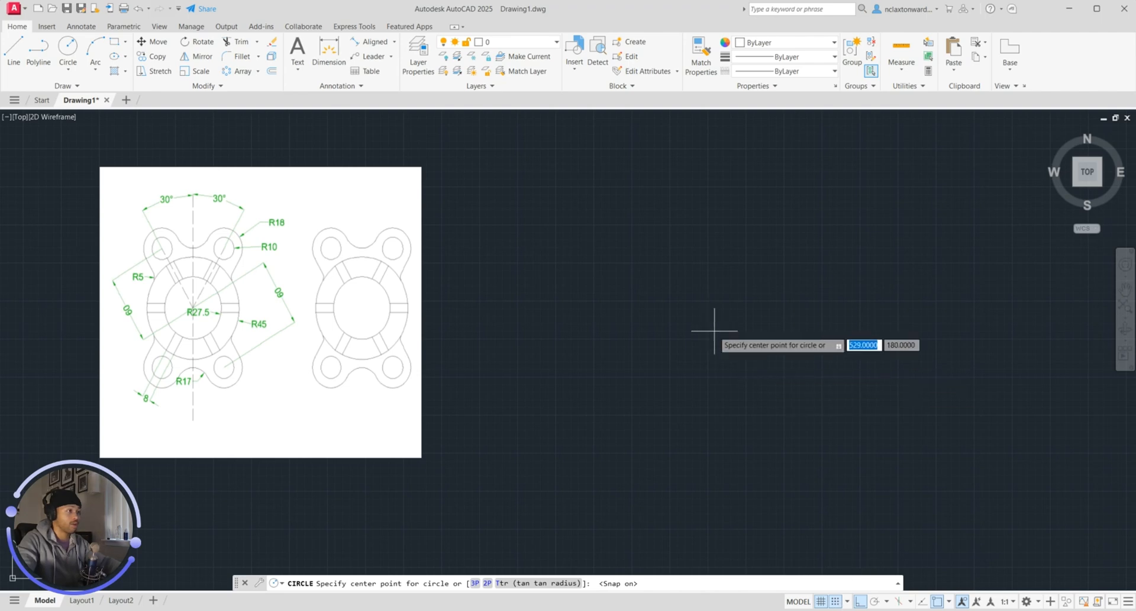
pyautogui.click(858, 584)
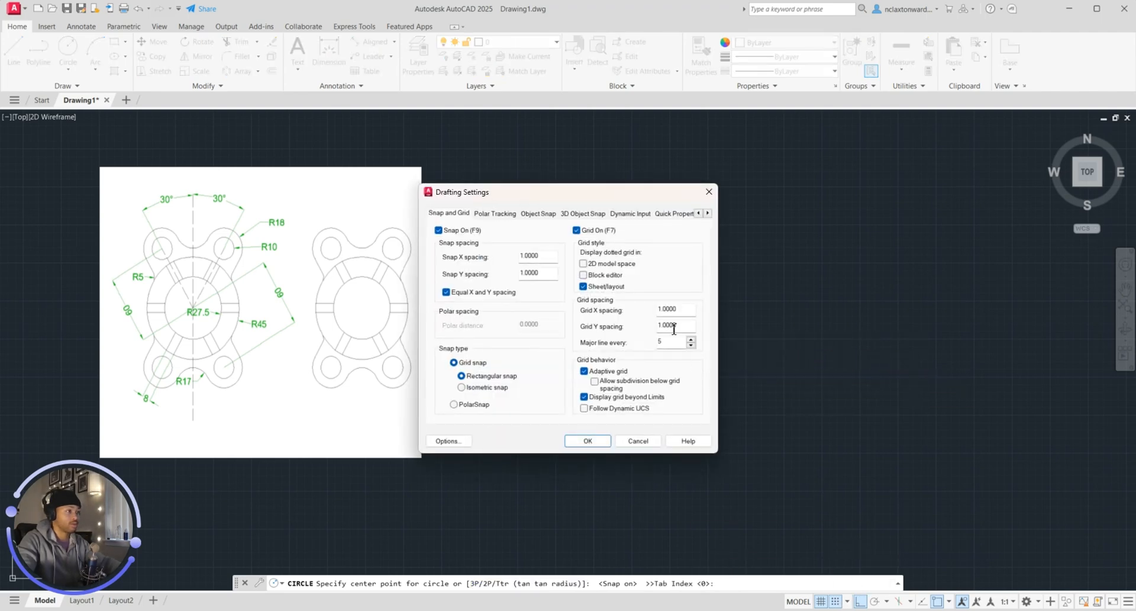
pyautogui.click(585, 442)
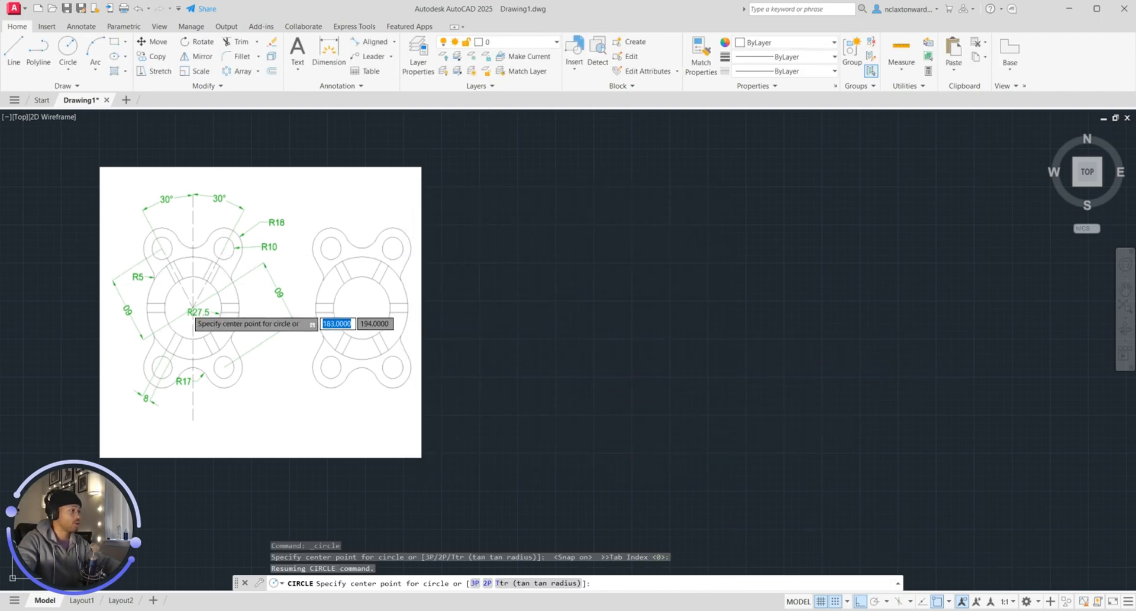
pyautogui.click(666, 312)
pyautogui.write('27')
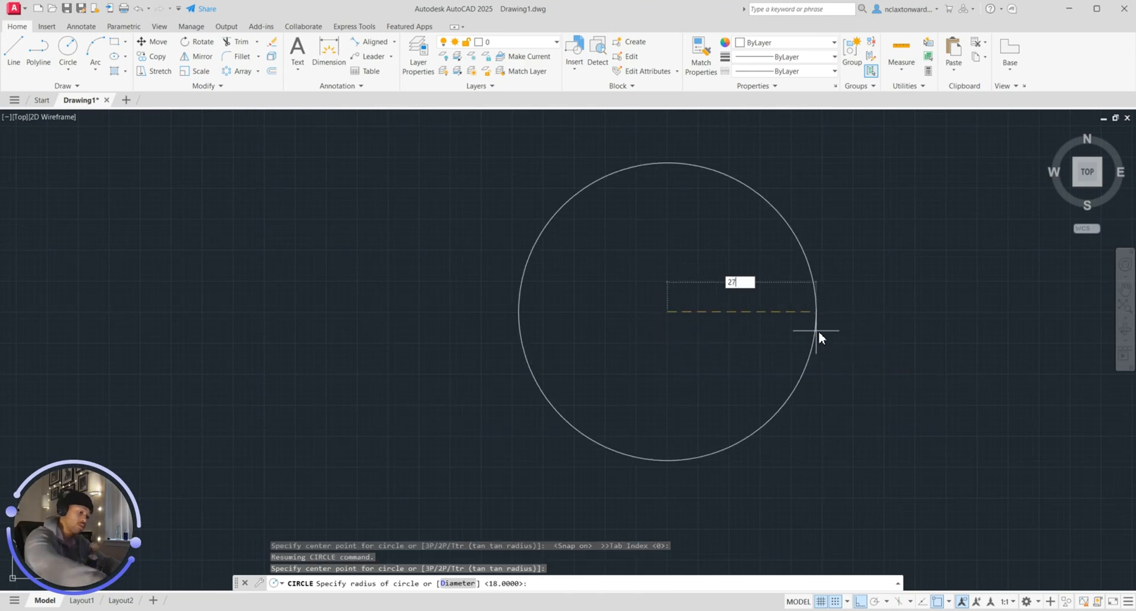
pyautogui.write('05')
pyautogui.press('Return')
pyautogui.hotkey('ctrl', 'z')
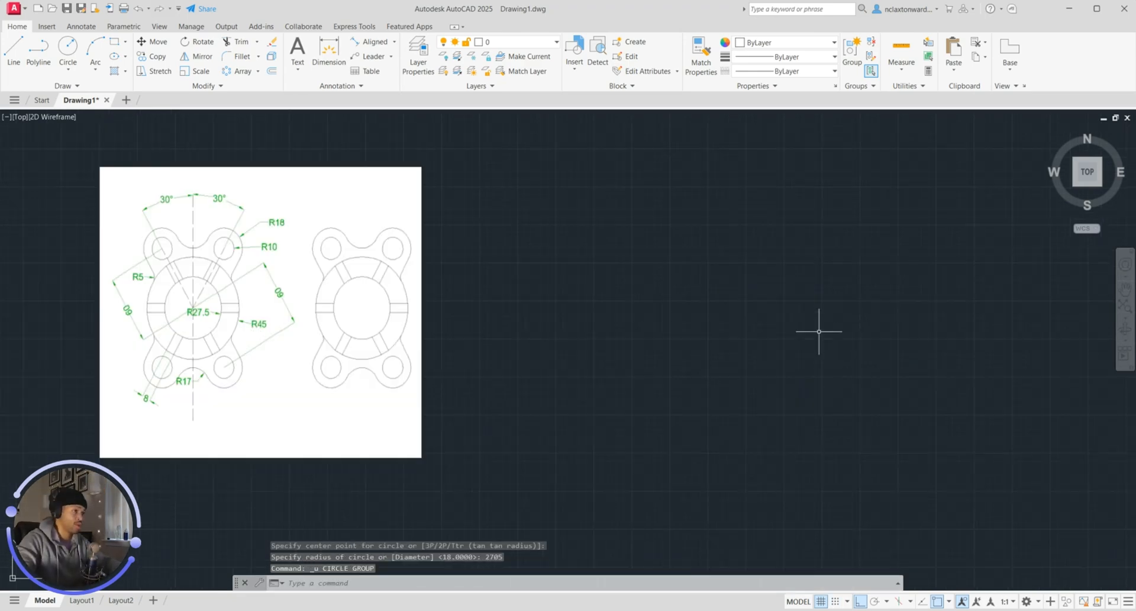
# Draw a circle of radius 27.5 in the empty space beside the reference drawing.
pyautogui.click(63, 52)
pyautogui.click(821, 339)
pyautogui.write('2')
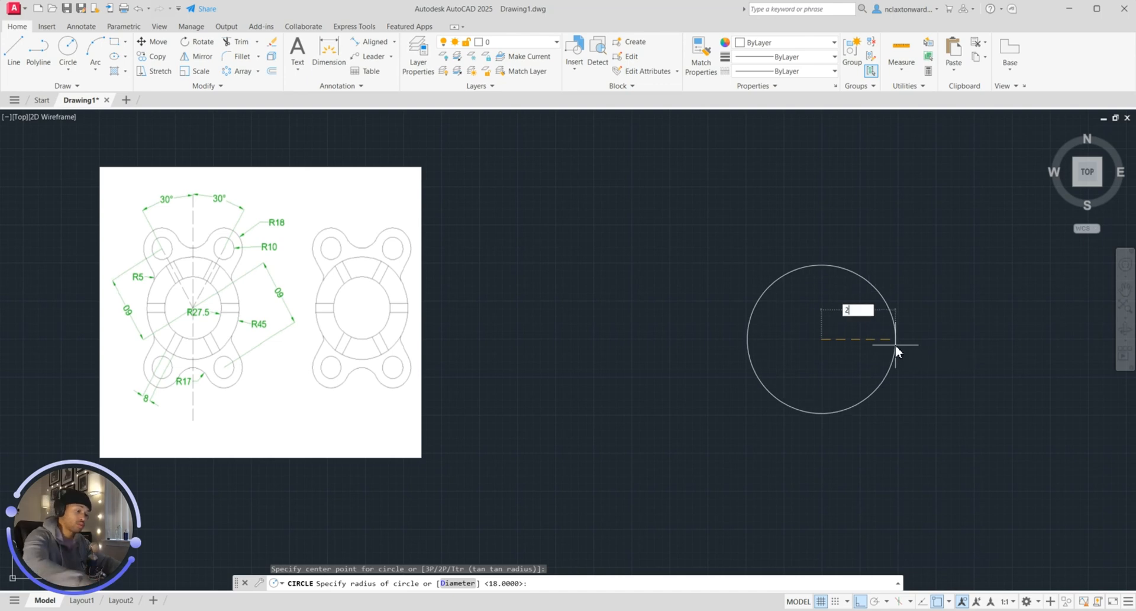
pyautogui.write('7.5')
pyautogui.press('Return')
# Move the circle horizontally closer to the reference drawing, using its uppermost quadrant as the base point.
pyautogui.click(907, 392)
pyautogui.click(792, 322)
pyautogui.write('moive')
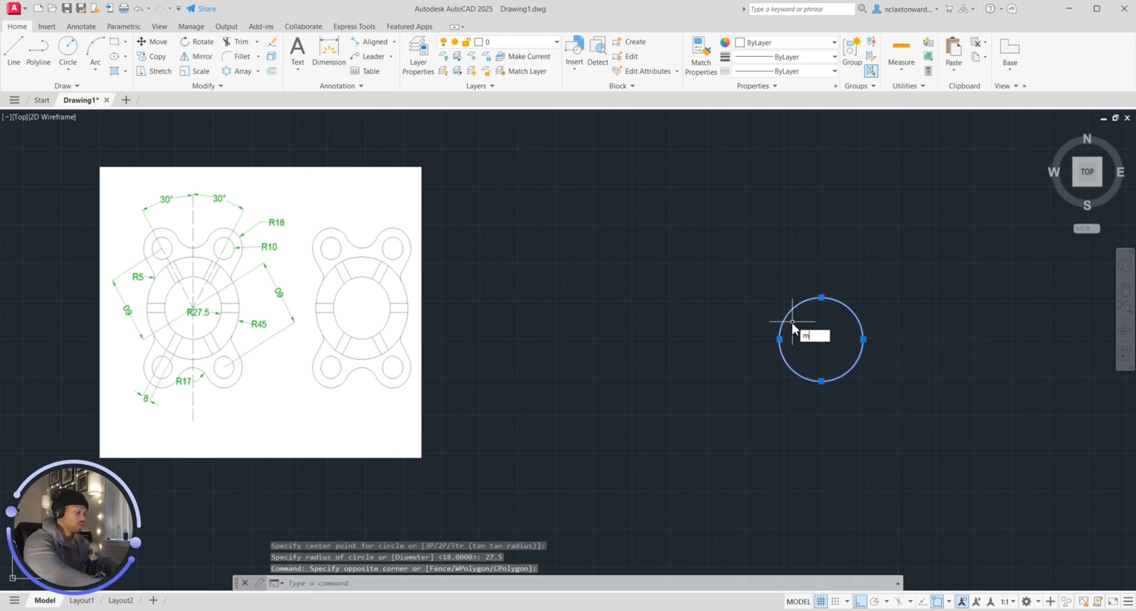
pyautogui.press('Return')
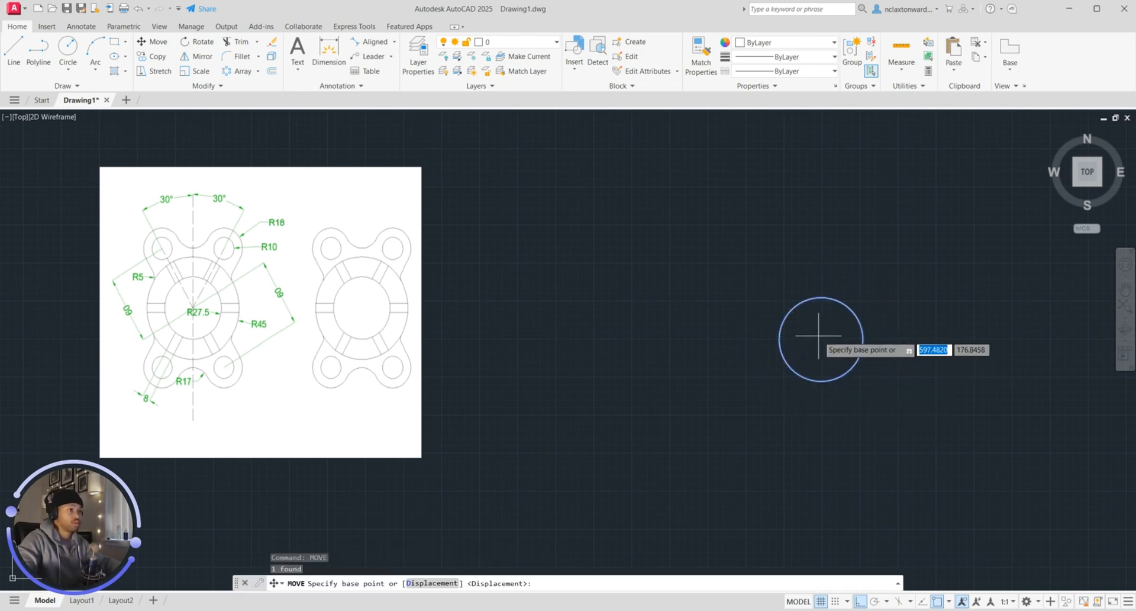
pyautogui.click(822, 297)
pyautogui.click(639, 298)
pyautogui.press('Escape')
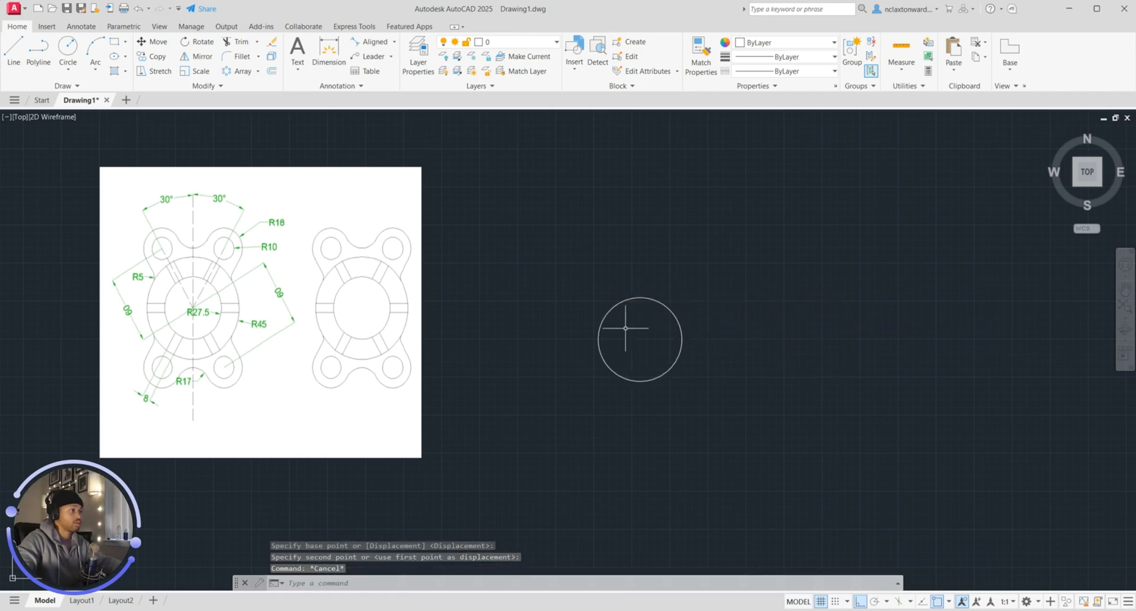
# Turn Ortho mode off and shift the circle slightly upward by its center grip toward a grid intersection.
pyautogui.click(641, 298)
pyautogui.click(642, 335)
pyautogui.scroll(8, 643, 334)
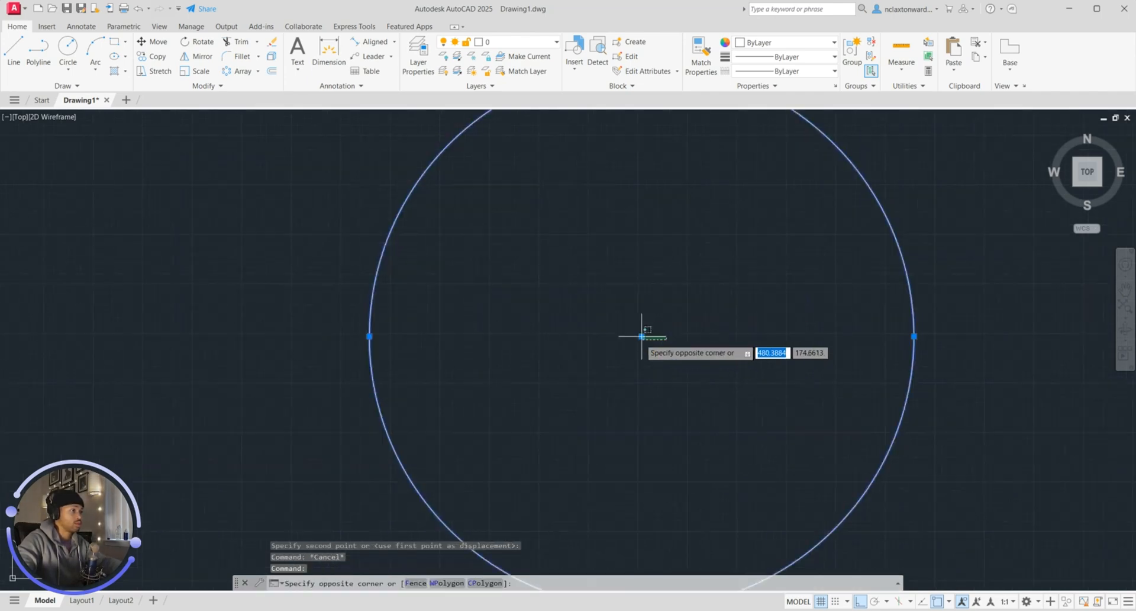
pyautogui.press('F8')
pyautogui.click(640, 335)
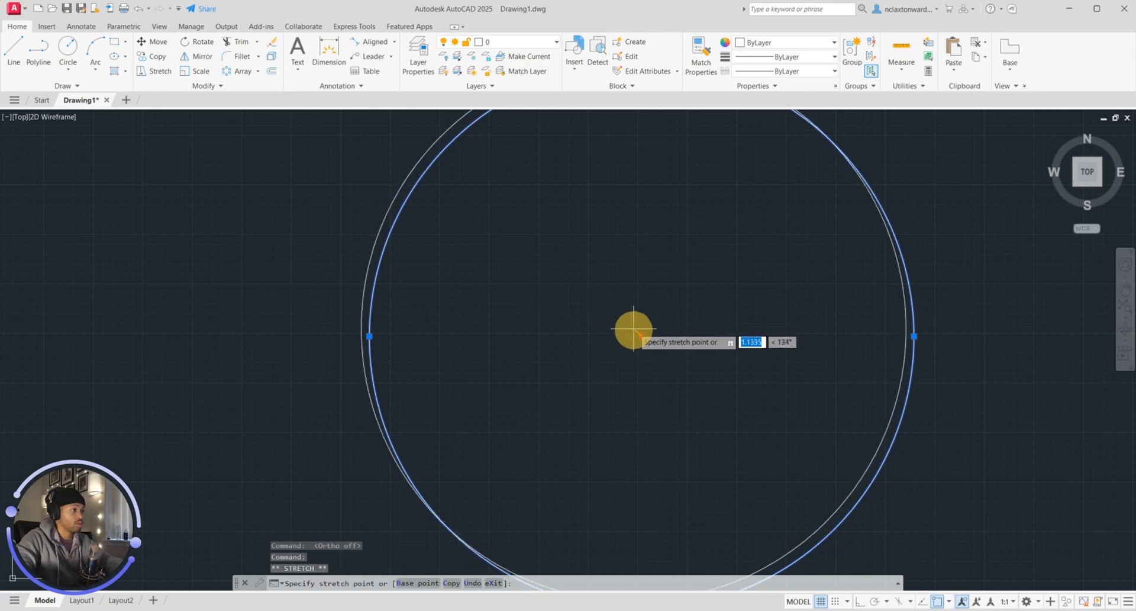
pyautogui.click(638, 283)
pyautogui.scroll(6, 651, 305)
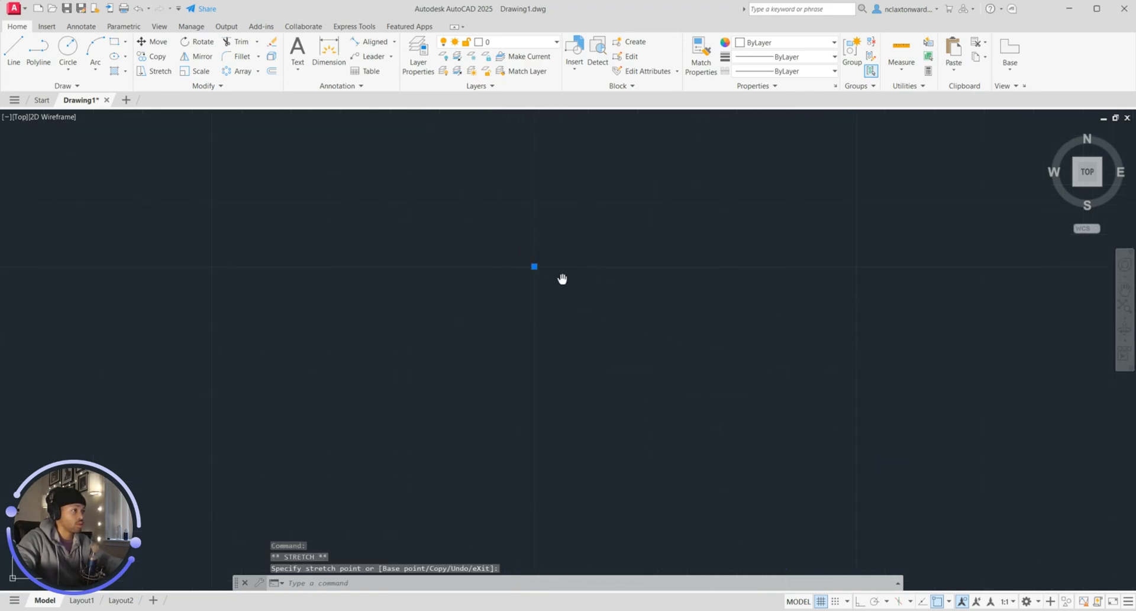
# Try to move the circle from its center point onto an exact grid intersection.
pyautogui.press('Escape')
pyautogui.scroll(-3, 586, 311)
pyautogui.click(905, 421)
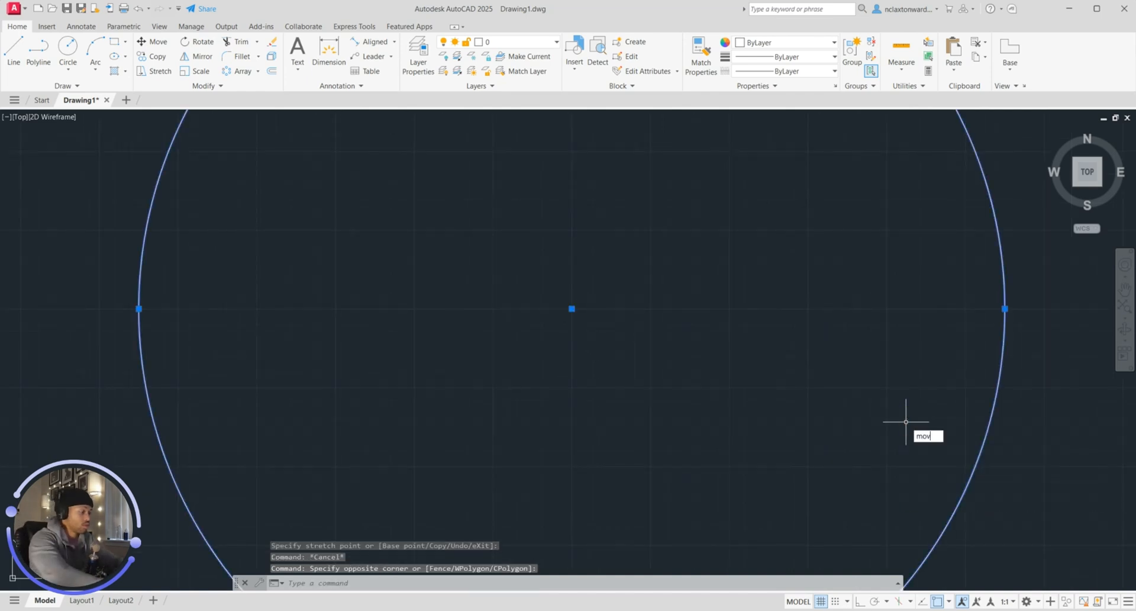
pyautogui.press('Return')
pyautogui.click(573, 309)
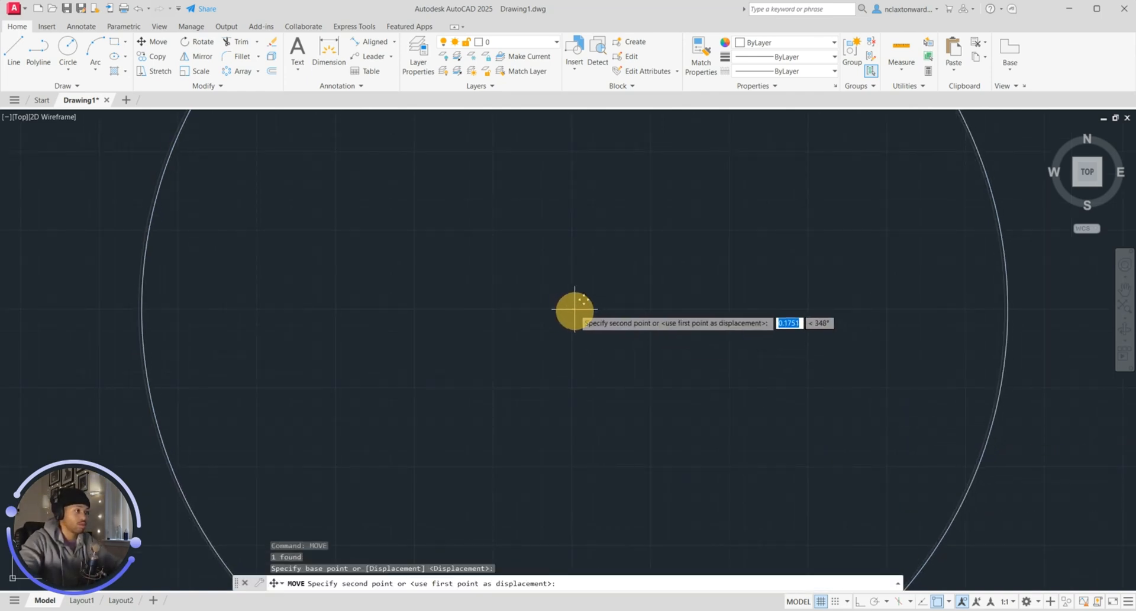
pyautogui.scroll(5, 577, 223)
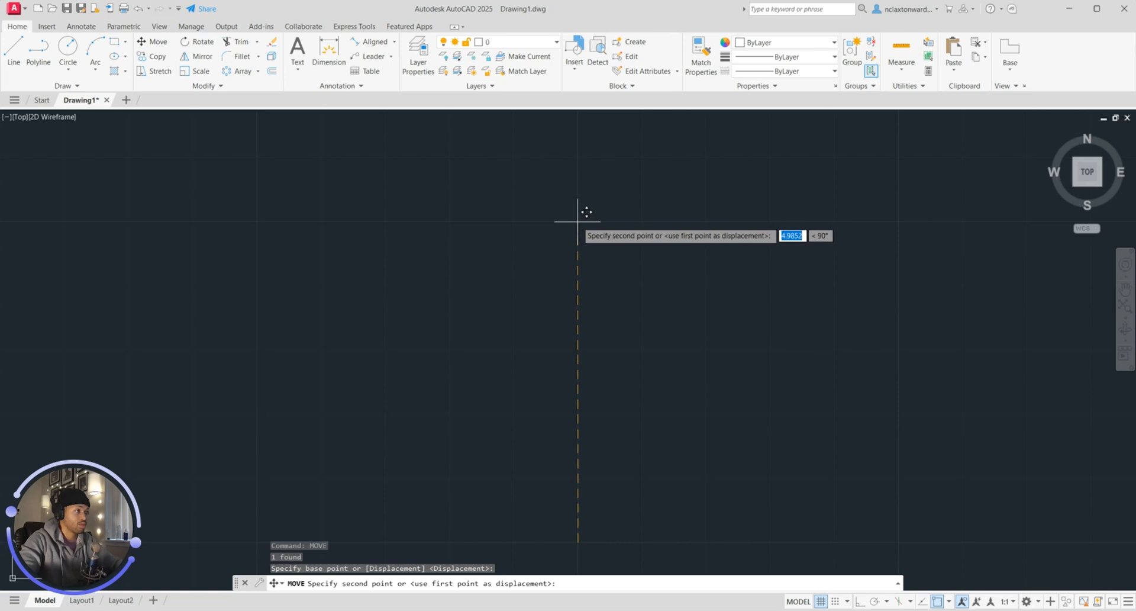
pyautogui.scroll(-5, 577, 223)
pyautogui.click(672, 325)
# Erase the misplaced circle beside the reference drawing.
pyautogui.click(774, 393)
pyautogui.click(543, 243)
pyautogui.press('Delete')
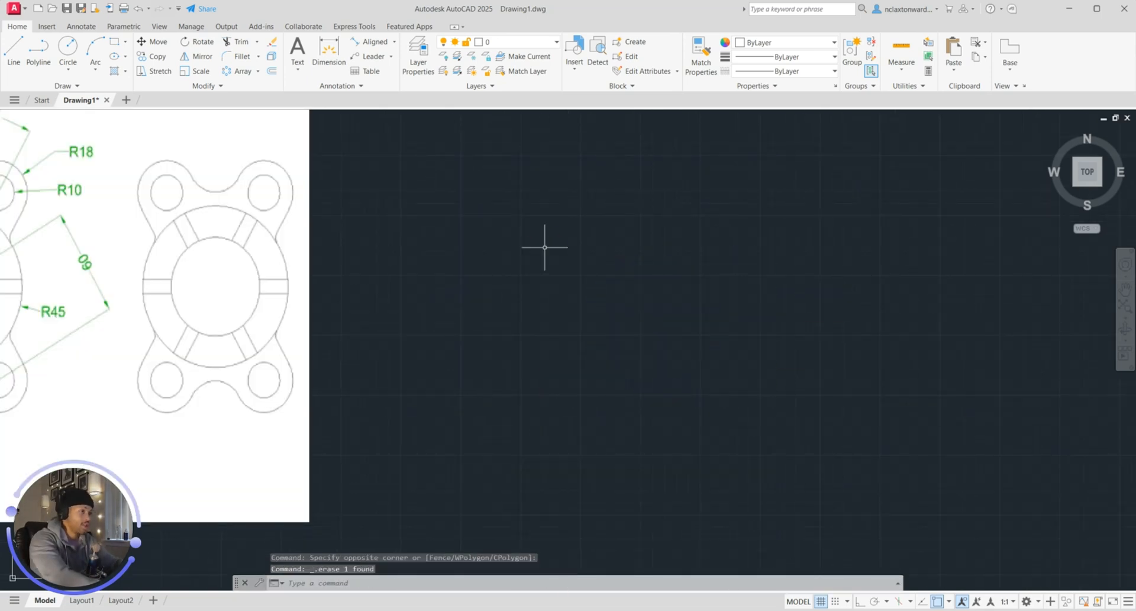
# Draw a circle of radius 27.5 with Snap on, centered on the grid intersection at 450,175.
pyautogui.click(68, 47)
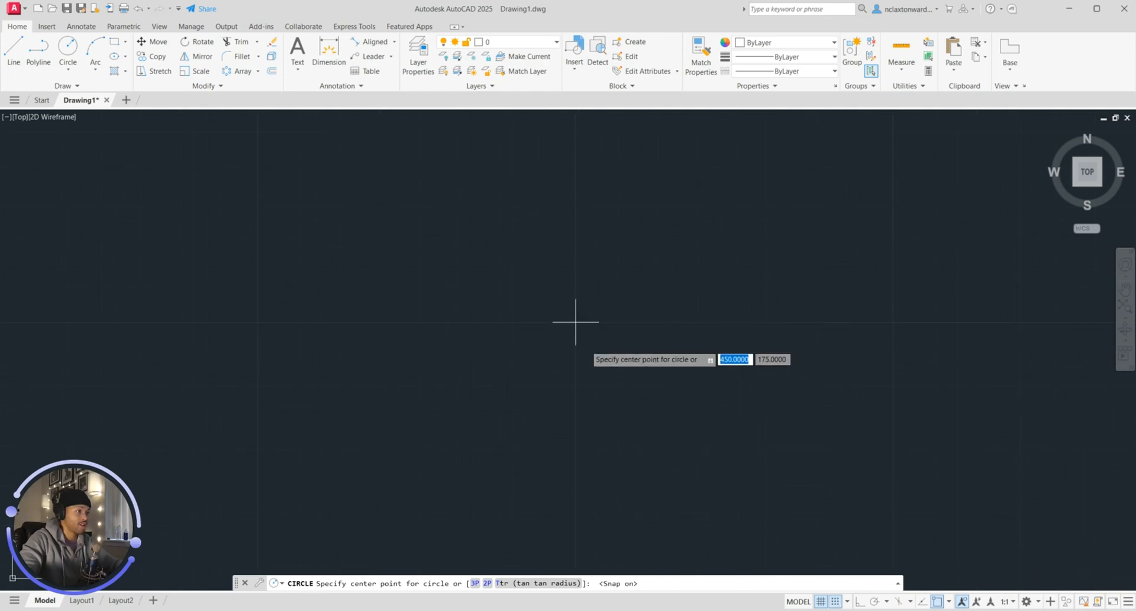
pyautogui.click(575, 322)
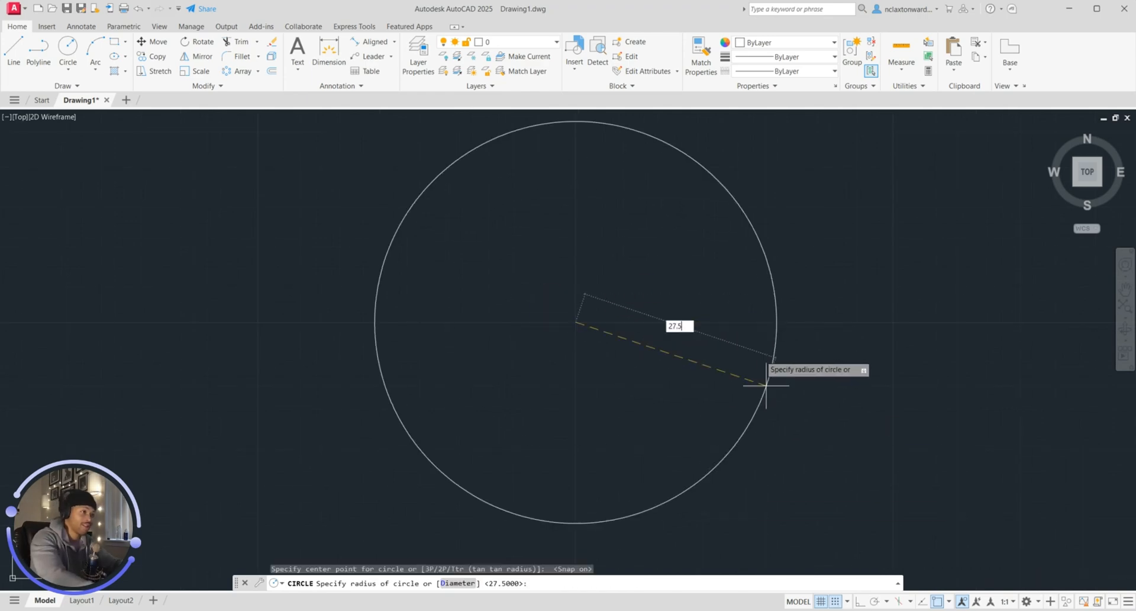
pyautogui.write('27.5')
pyautogui.press('Return')
# Draw a concentric circle of radius 45 from the center of the 27.5 radius circle.
pyautogui.scroll(-3, 761, 355)
pyautogui.moveTo(837, 355); pyautogui.dragTo(660, 337, button='middle')
pyautogui.click(68, 47)
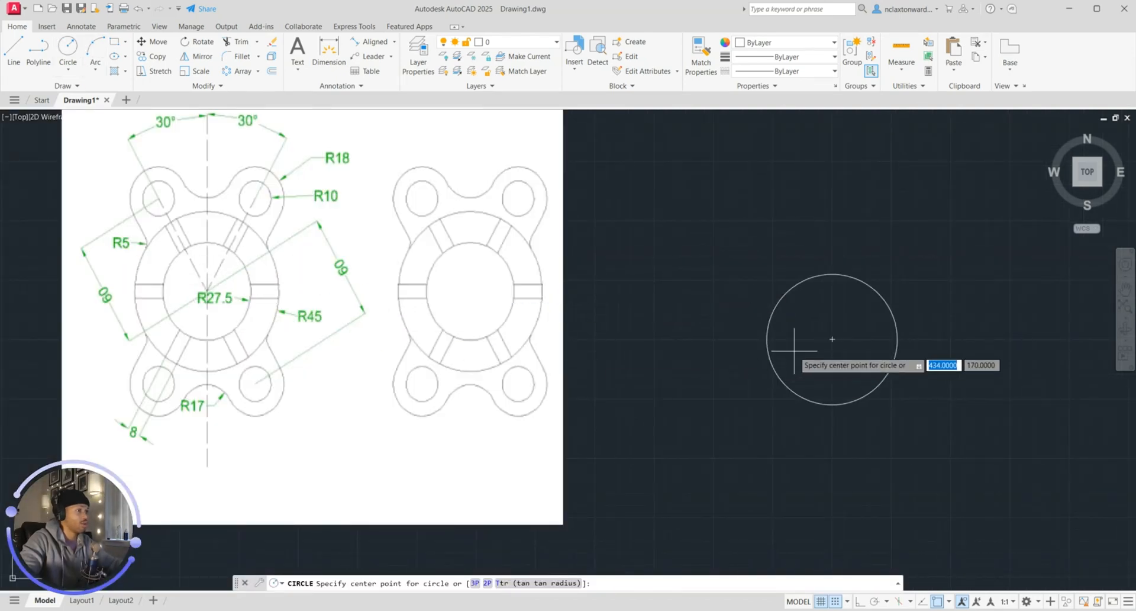
pyautogui.scroll(5, 794, 350)
pyautogui.click(737, 307)
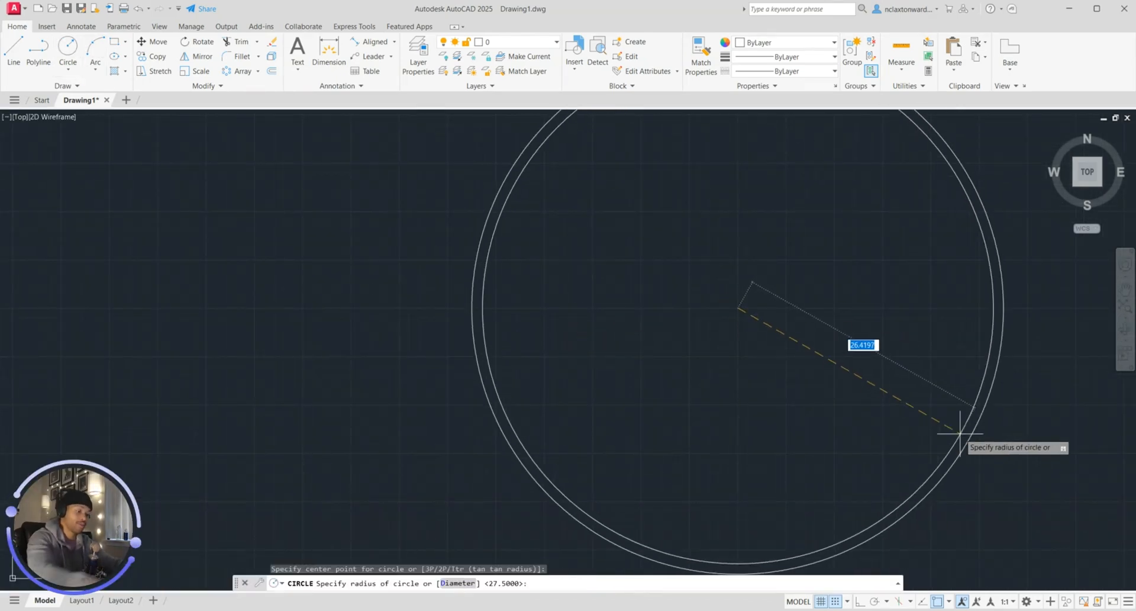
pyautogui.write('45')
pyautogui.press('Return')
# Draw a vertical line from the circles' shared center upward, extending well beyond the outer circle.
pyautogui.scroll(-3, 959, 433)
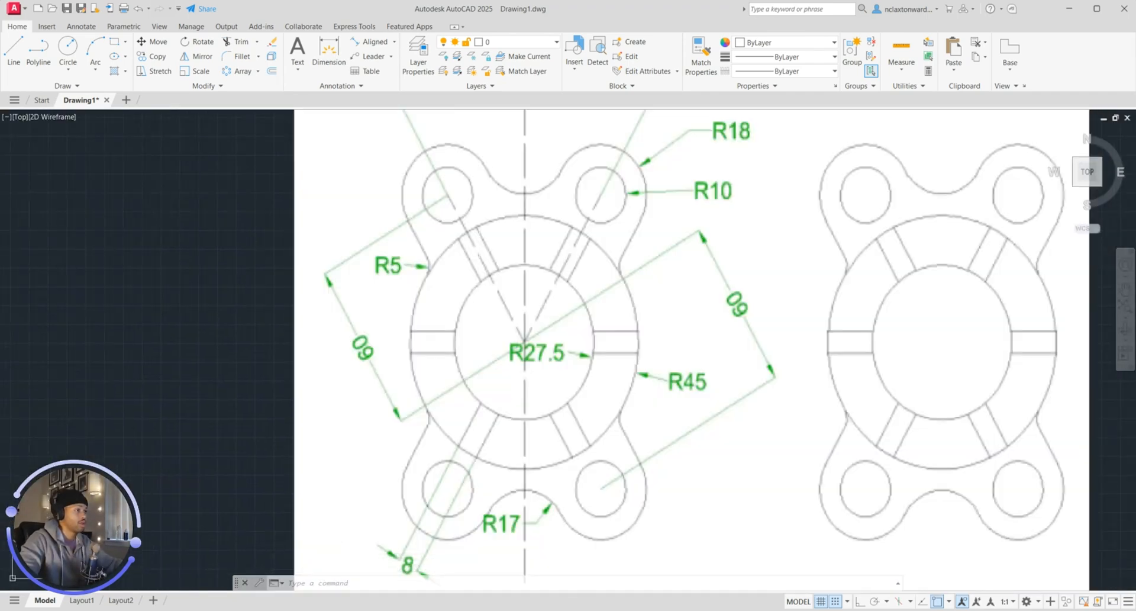
pyautogui.scroll(-4, 583, 394)
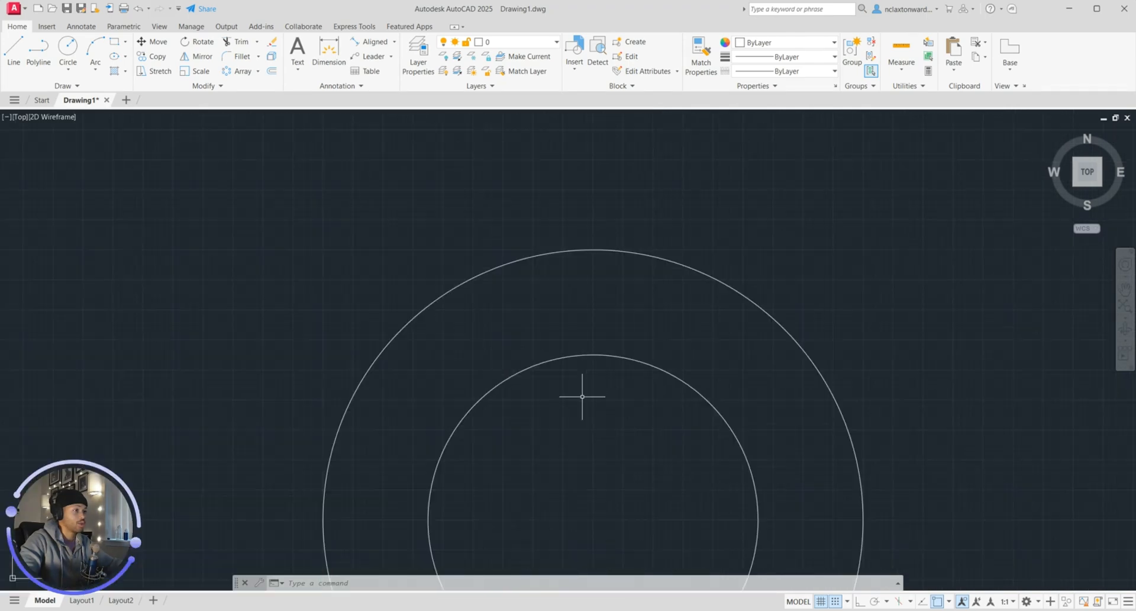
pyautogui.click(18, 54)
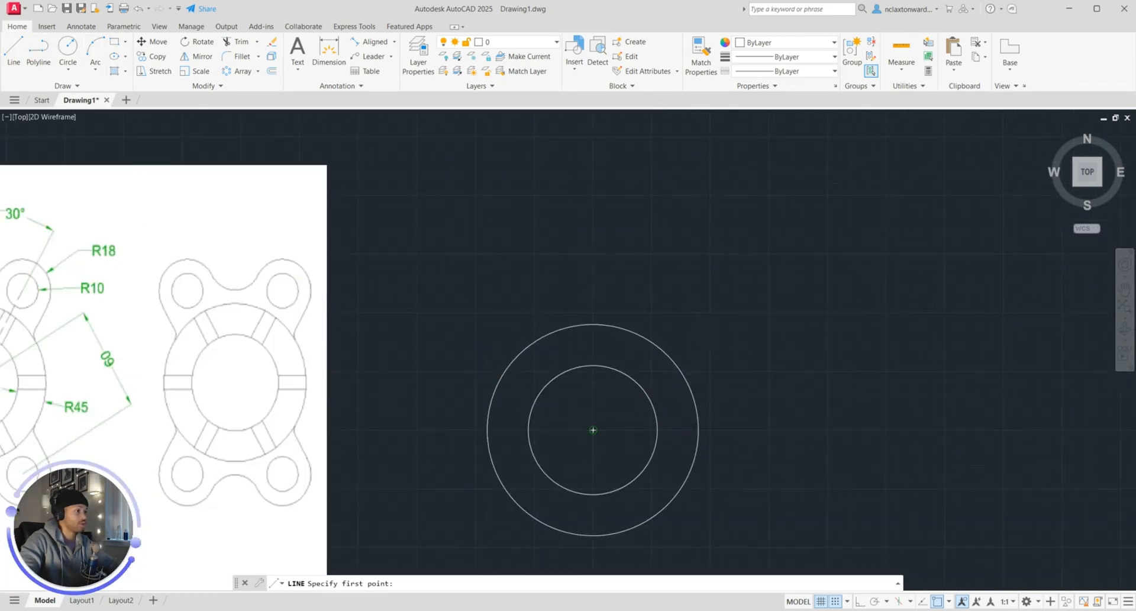
pyautogui.click(592, 430)
pyautogui.click(593, 195)
pyautogui.press('Return')
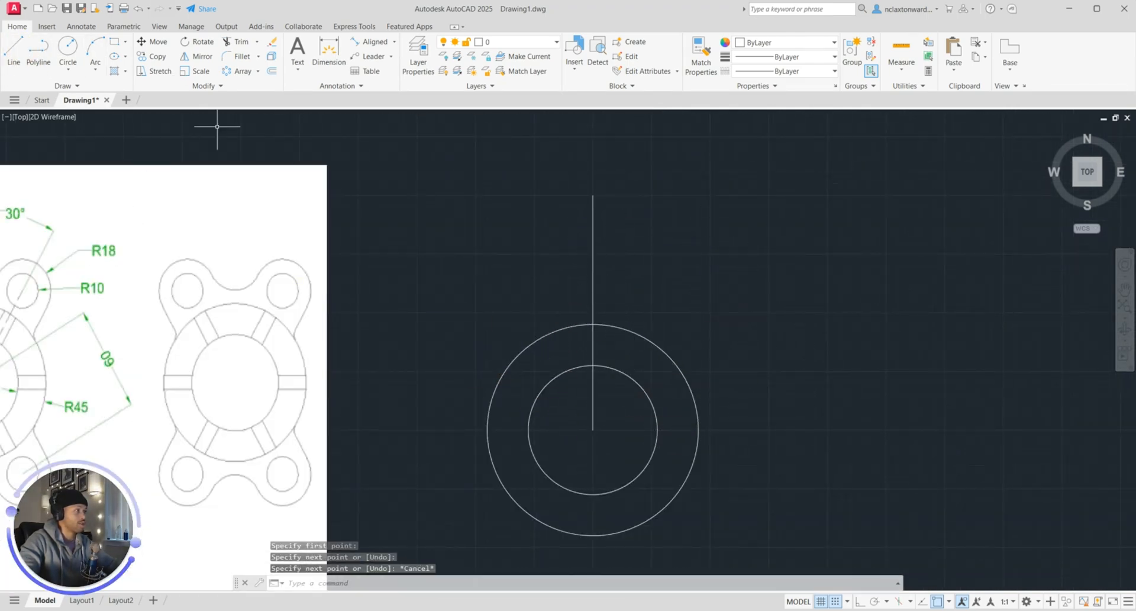
# Draw a line about 112 units long from the circles' center, up and to the right at 60 degrees.
pyautogui.click(13, 53)
pyautogui.click(593, 430)
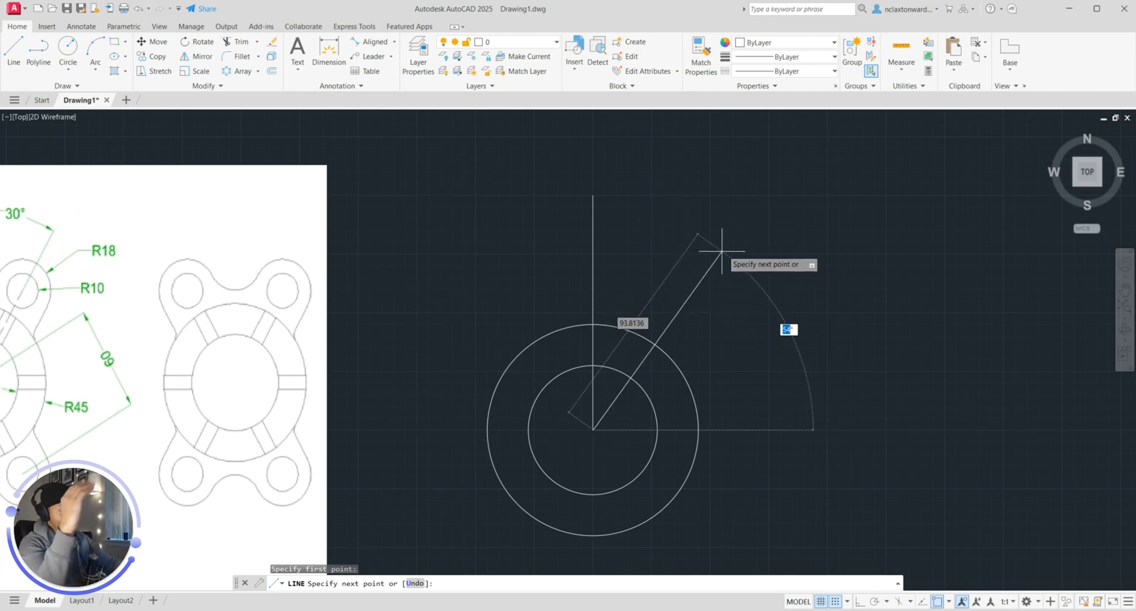
pyautogui.moveTo(532, 254); pyautogui.dragTo(896, 263, button='middle')
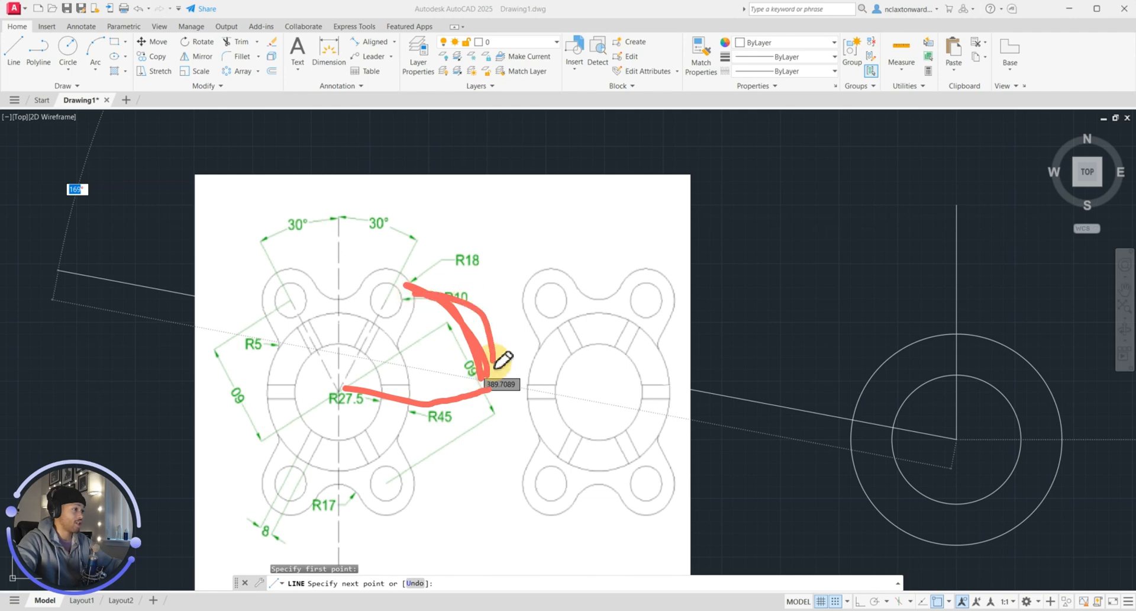
pyautogui.press('Escape')
pyautogui.moveTo(866, 386); pyautogui.dragTo(601, 375, button='middle')
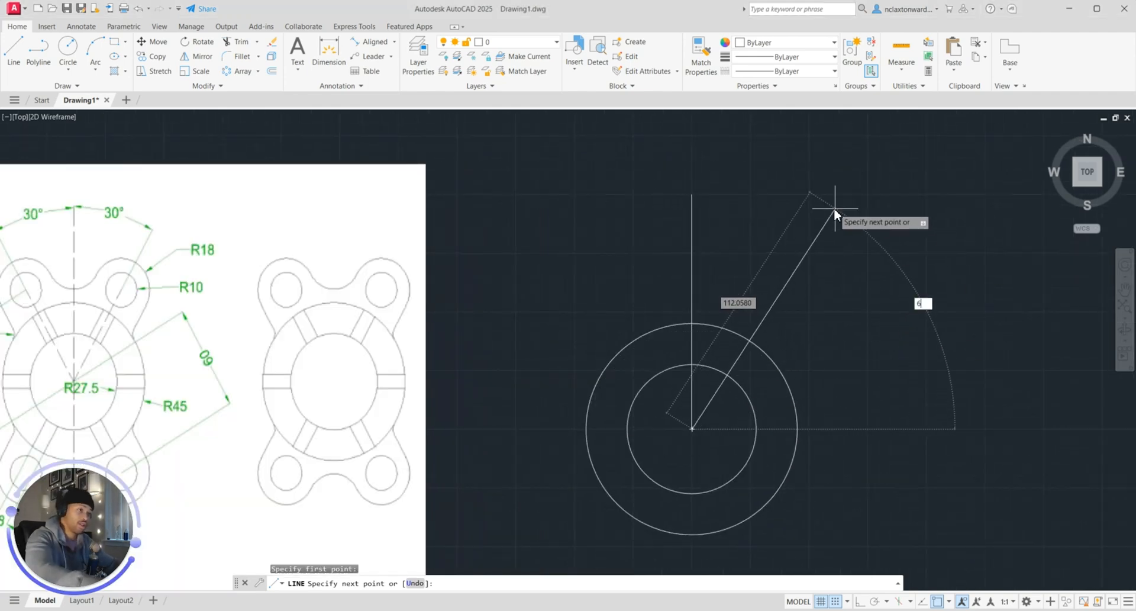
pyautogui.write('0')
pyautogui.press('Return')
pyautogui.press('Escape')
# Mirror the 60-degree line about the vertical center line, keeping the source line.
pyautogui.click(943, 273)
pyautogui.click(792, 206)
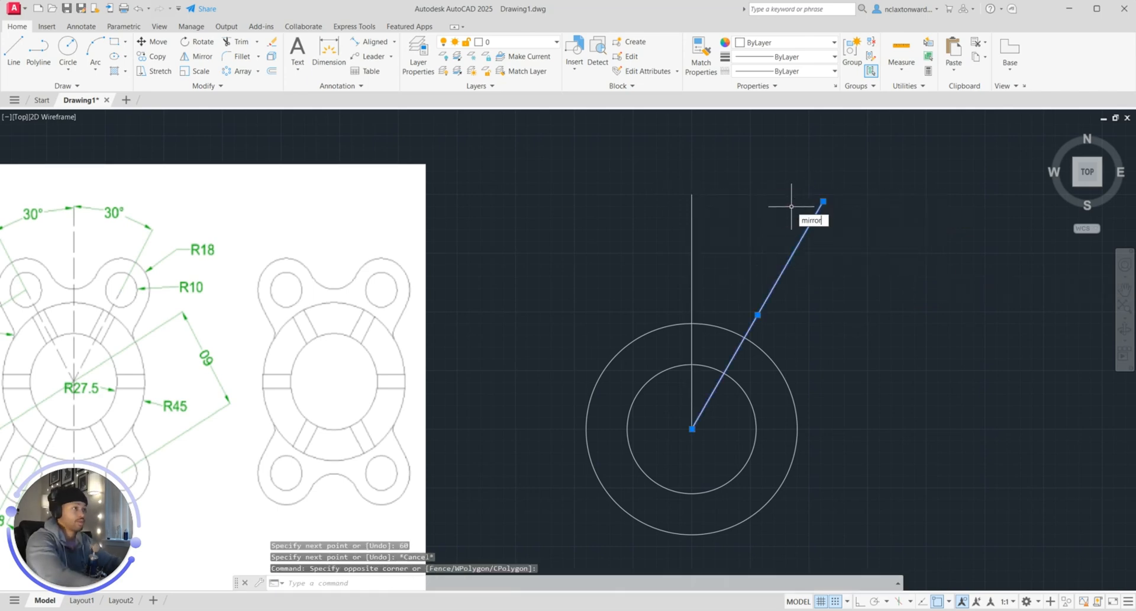
pyautogui.write('mirror')
pyautogui.press('Return')
pyautogui.click(691, 279)
pyautogui.click(692, 193)
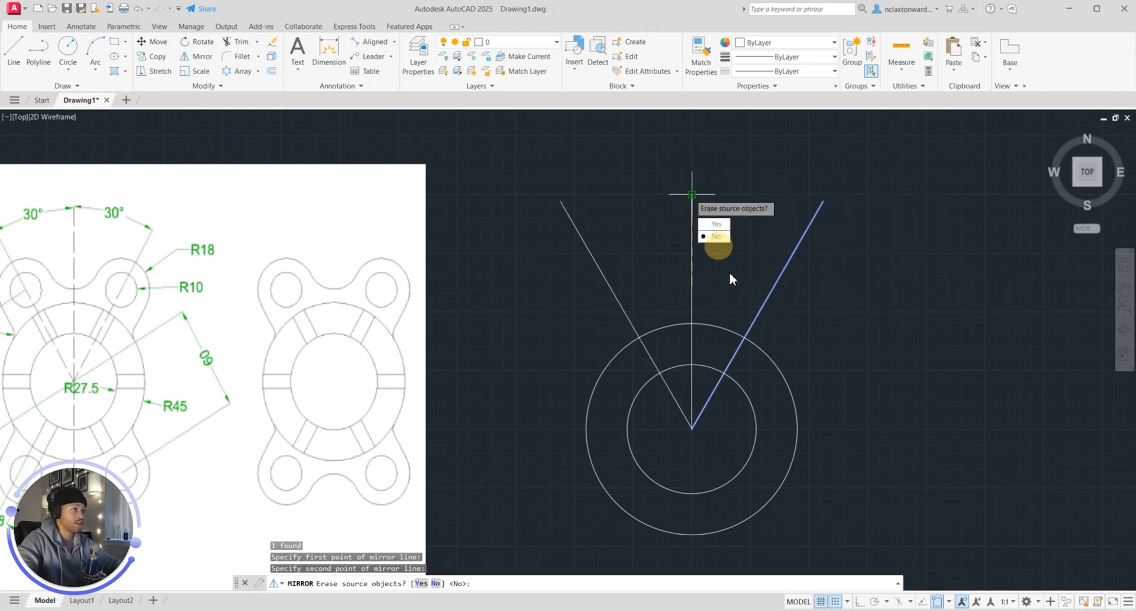
pyautogui.click(781, 259)
pyautogui.scroll(2, 781, 260)
pyautogui.click(756, 249)
pyautogui.press('Escape')
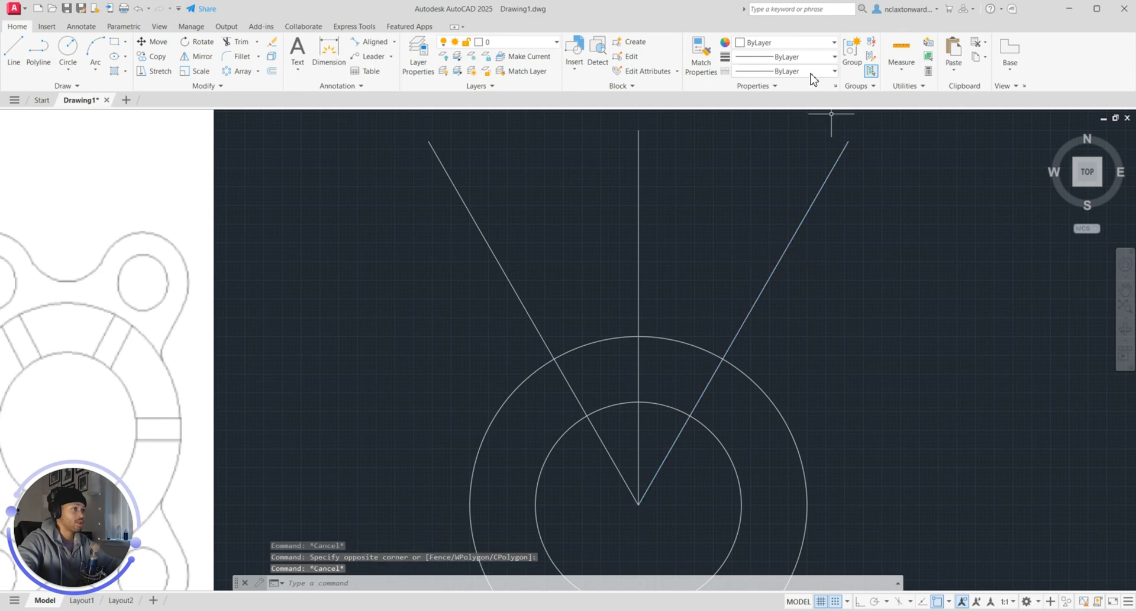
# Set the two angled construction lines to the CENTER linetype and the color red.
pyautogui.click(811, 71)
pyautogui.click(811, 261)
pyautogui.click(770, 269)
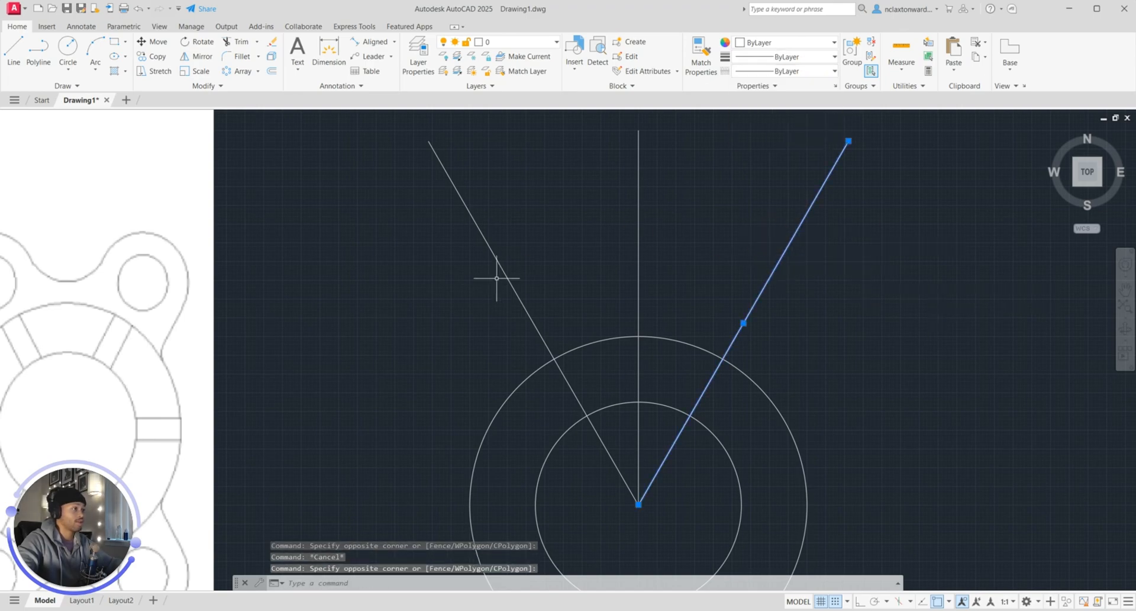
pyautogui.click(506, 278)
pyautogui.click(760, 71)
pyautogui.click(761, 77)
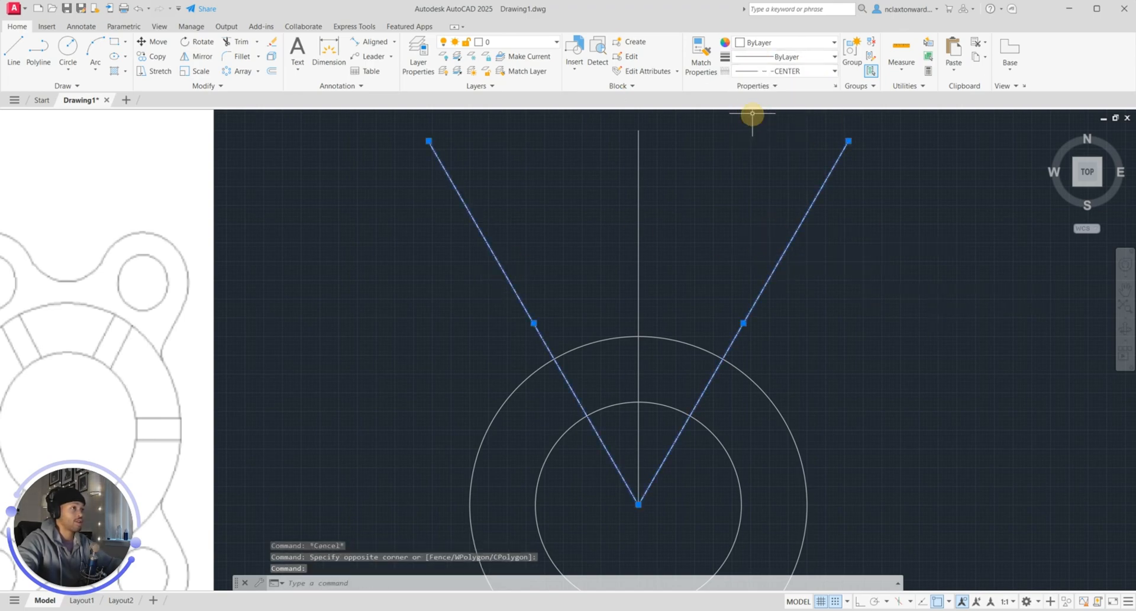
pyautogui.click(769, 42)
pyautogui.click(740, 157)
# Inspect the object properties of the two angled construction lines, and clear the selection.
pyautogui.write('mo')
pyautogui.press('Return')
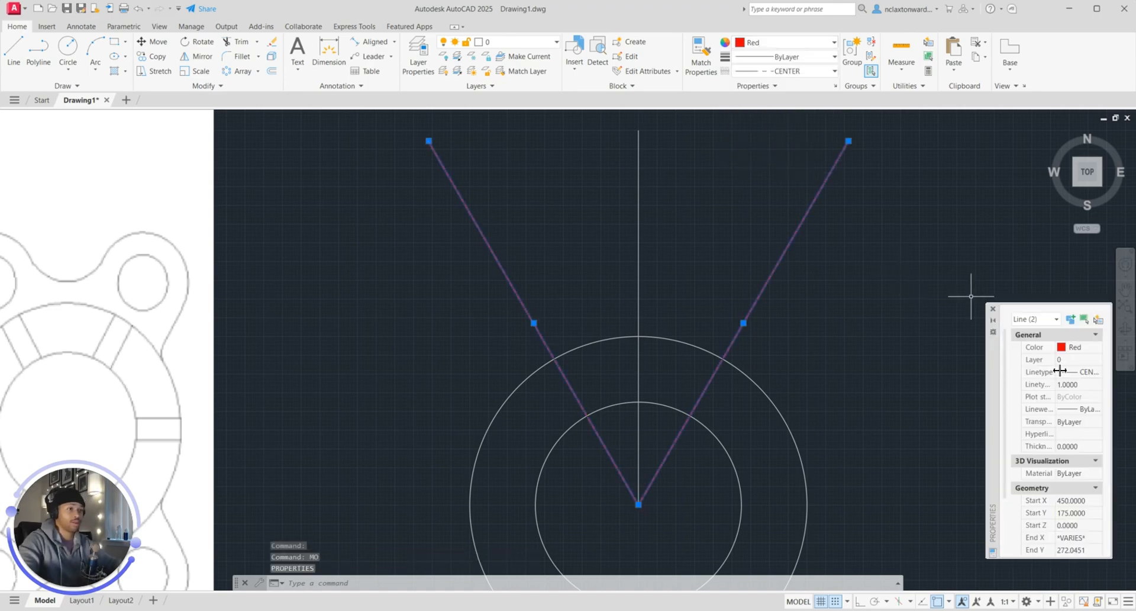
pyautogui.click(881, 296)
pyautogui.press('Escape')
pyautogui.click(993, 308)
pyautogui.press('Escape')
pyautogui.scroll(-3, 857, 319)
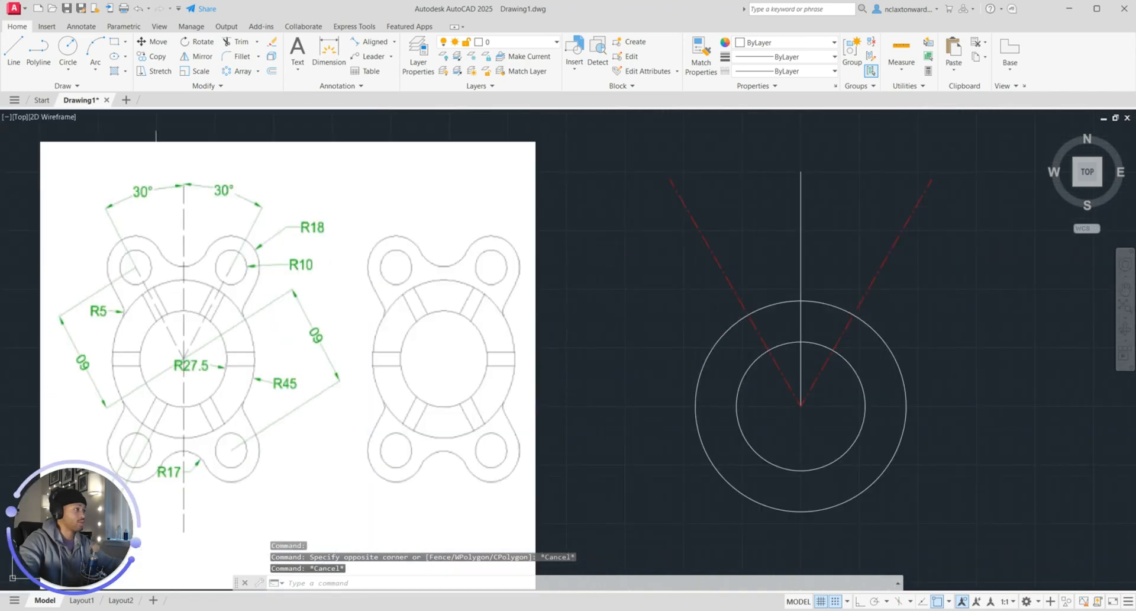
pyautogui.click(59, 49)
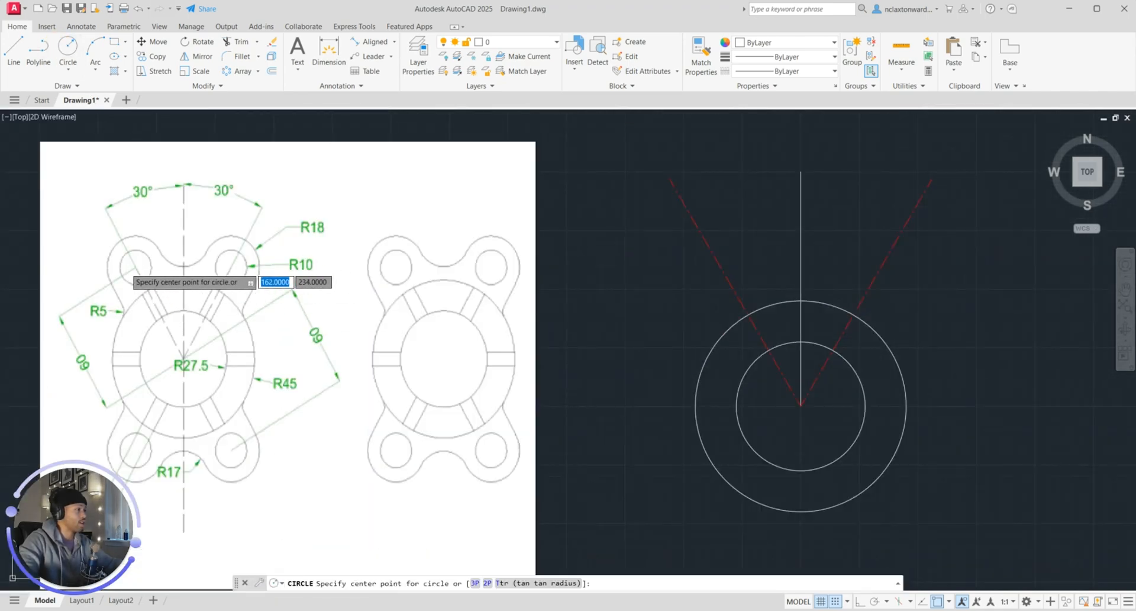
pyautogui.click(136, 267)
pyautogui.press('Escape')
pyautogui.click(139, 287)
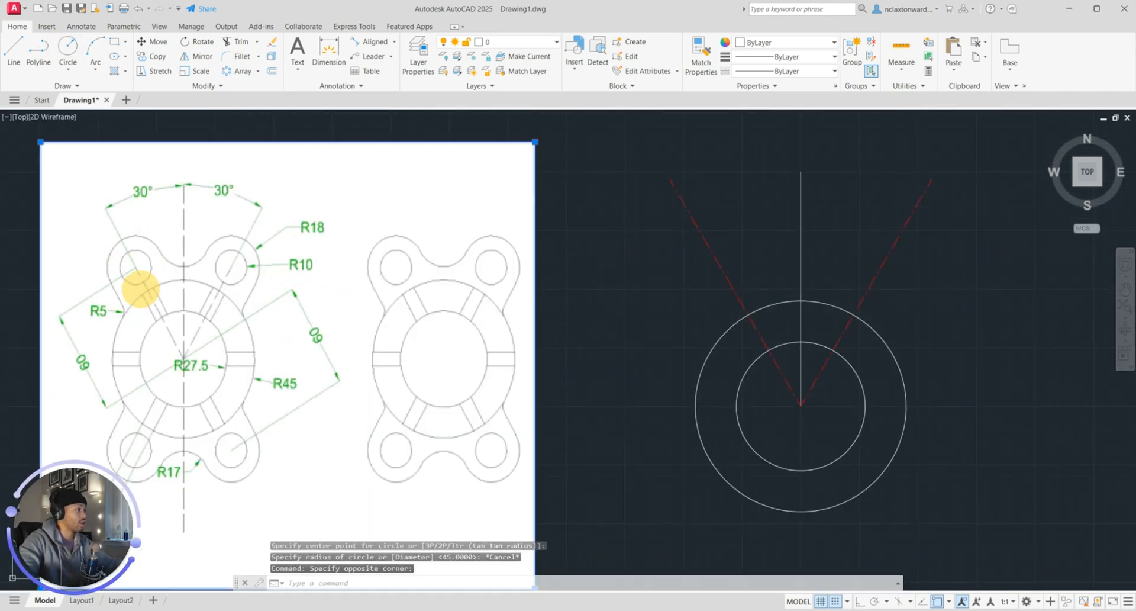
pyautogui.press('Escape')
pyautogui.click(140, 286)
pyautogui.press('Escape')
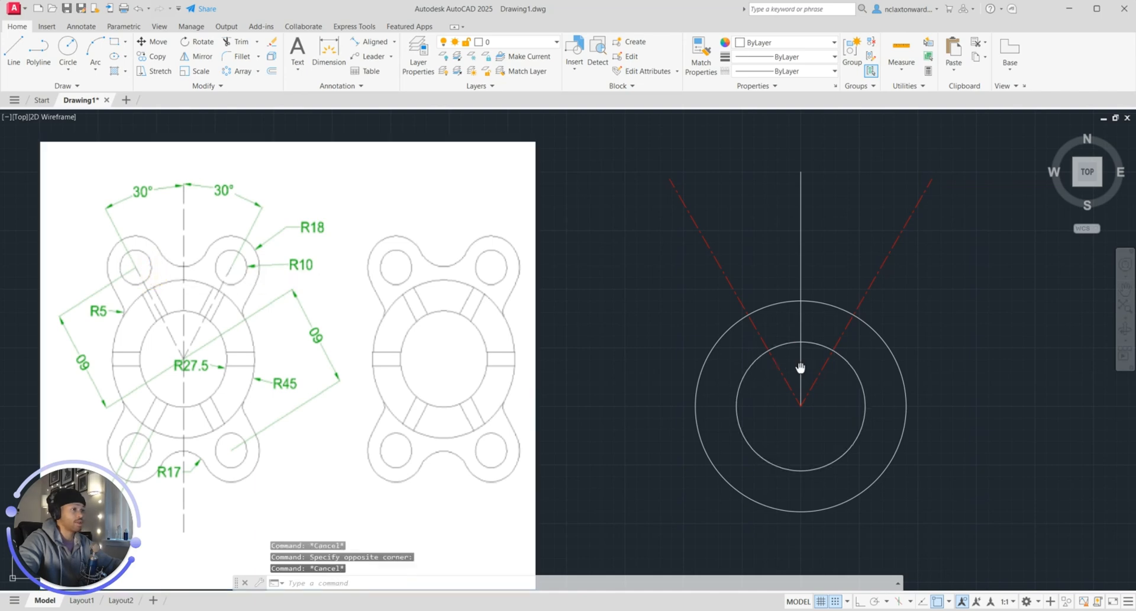
pyautogui.moveTo(800, 368); pyautogui.dragTo(691, 355, button='middle')
pyautogui.click(67, 50)
pyautogui.click(692, 392)
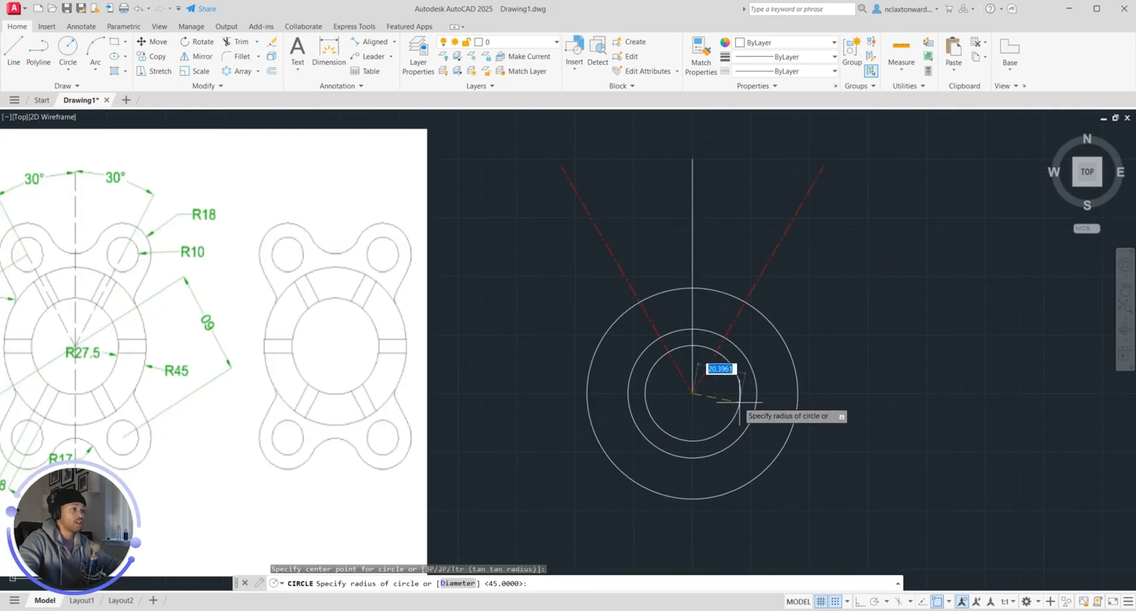
pyautogui.press('Escape')
# Open the drawing units settings for a check and close them.
pyautogui.click(13, 8)
pyautogui.moveTo(62, 290)
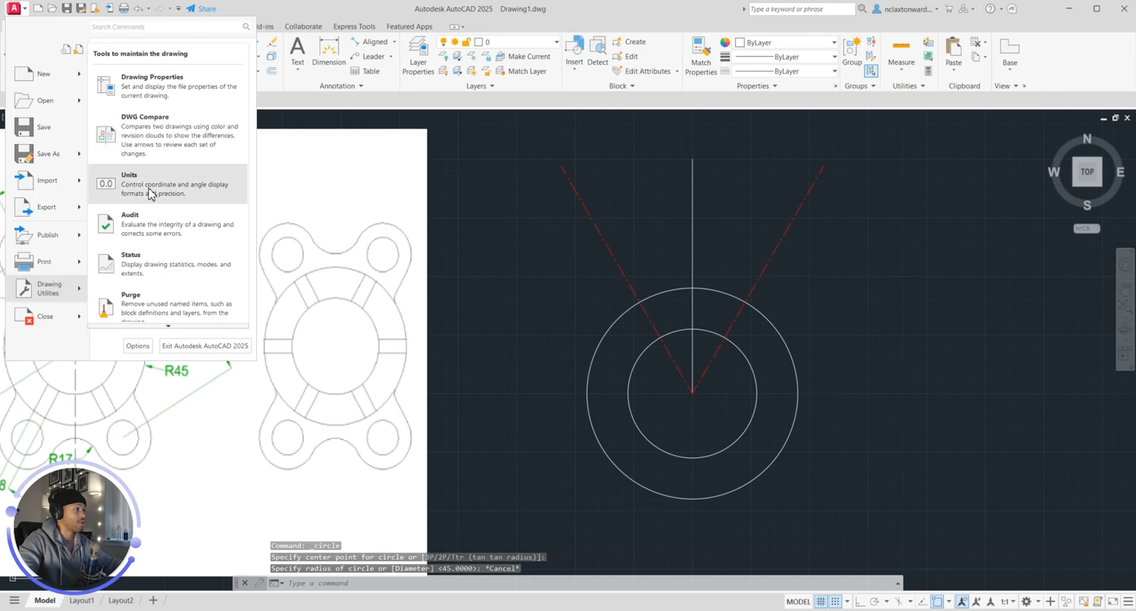
pyautogui.click(136, 185)
pyautogui.click(904, 482)
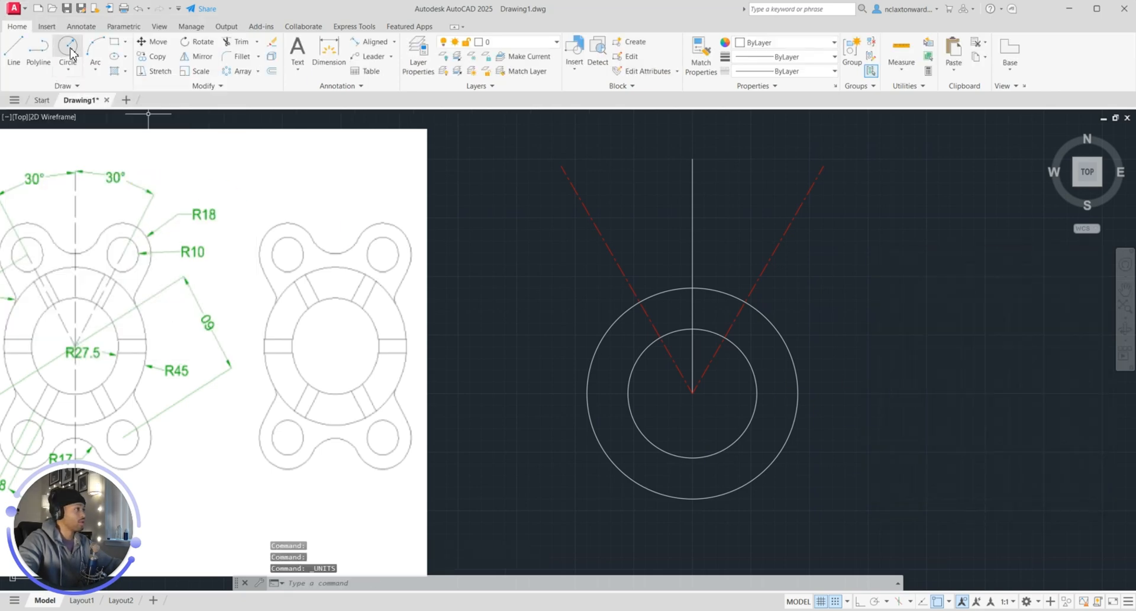
# Draw a circle of radius 10 at the shared center of the existing circles.
pyautogui.click(67, 51)
pyautogui.click(692, 392)
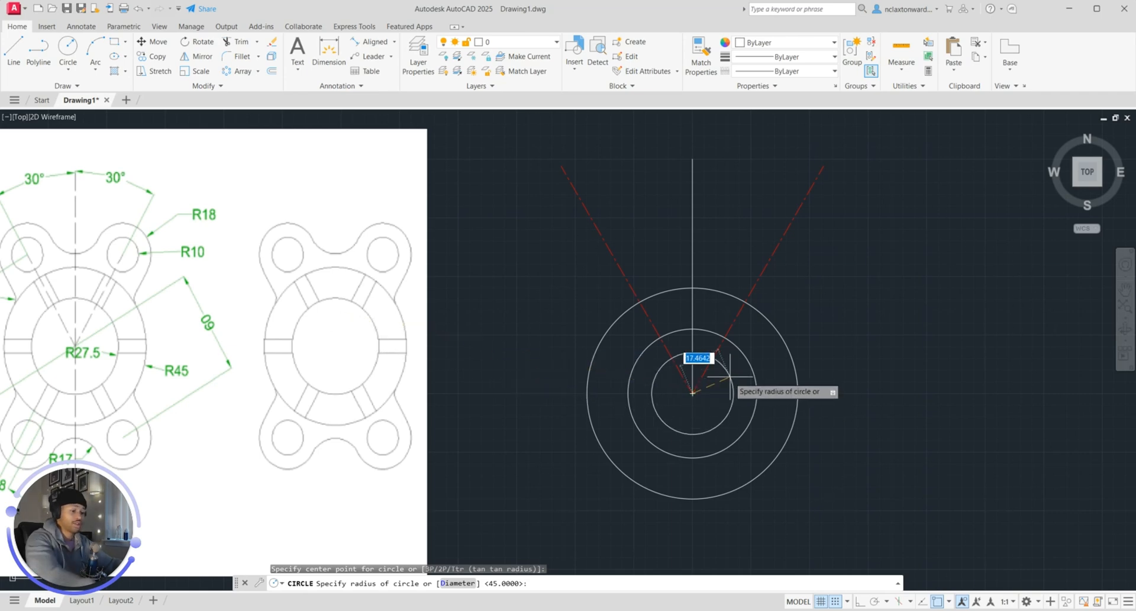
pyautogui.write('10')
pyautogui.press('Return')
# Move the radius 10 circle from the shared center 60 units up along the left angled line.
pyautogui.click(702, 402)
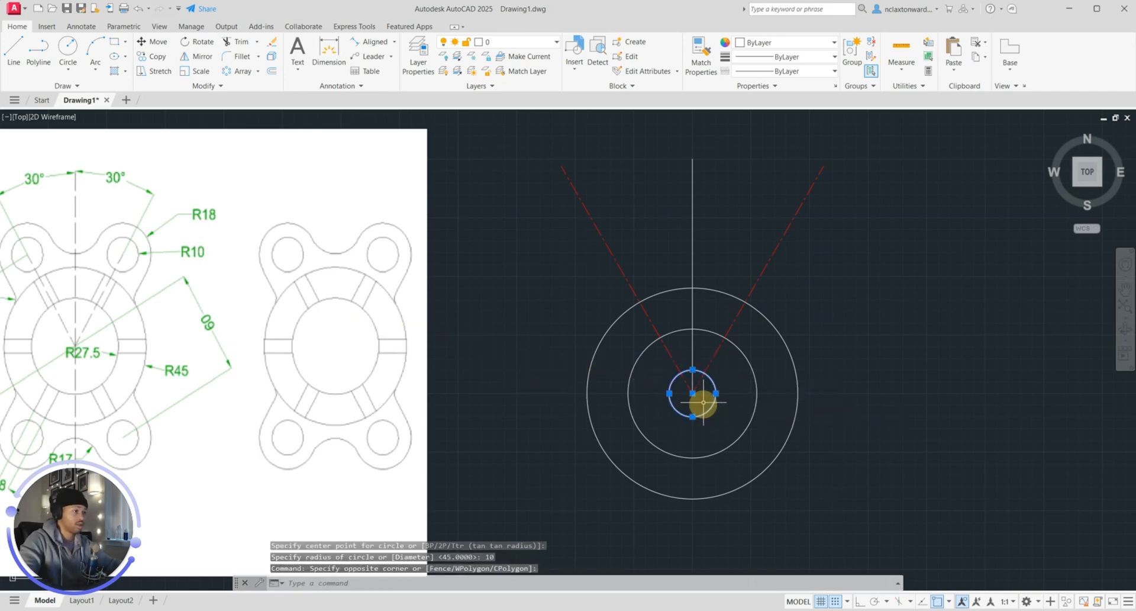
pyautogui.press('Return')
pyautogui.click(693, 393)
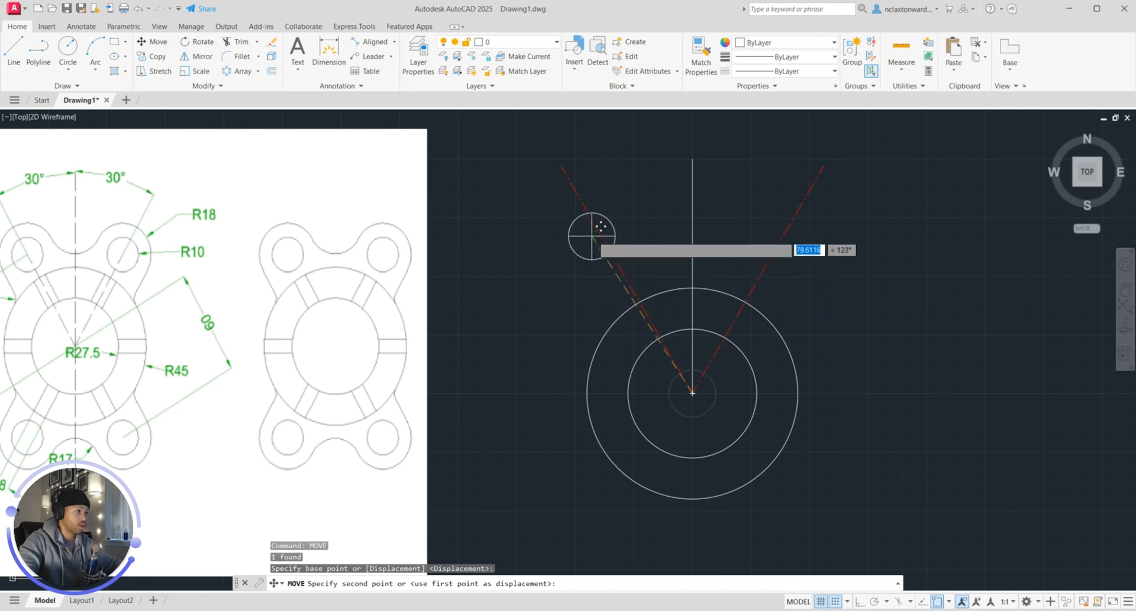
pyautogui.scroll(10, 600, 233)
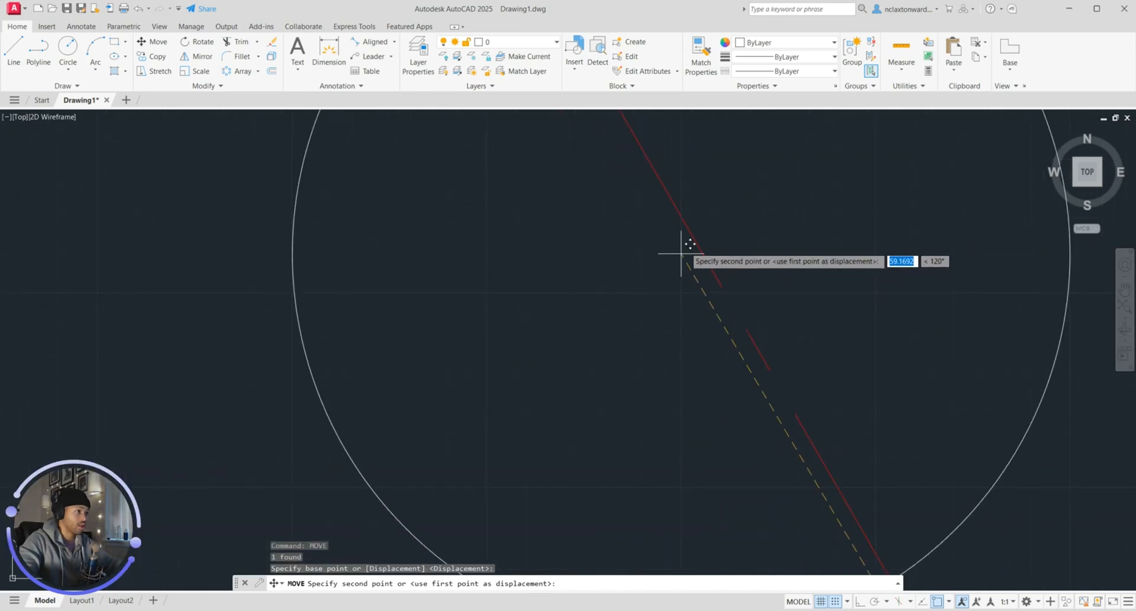
pyautogui.write('60')
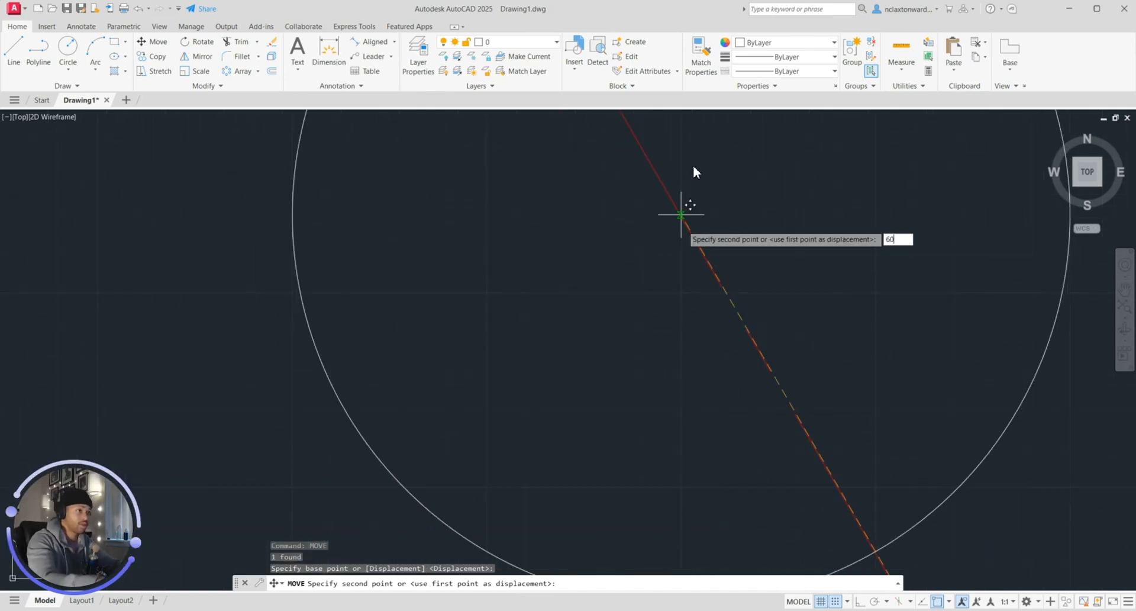
pyautogui.press('Return')
pyautogui.press('Escape')
pyautogui.scroll(-5, 985, 376)
pyautogui.click(642, 268)
pyautogui.press('Escape')
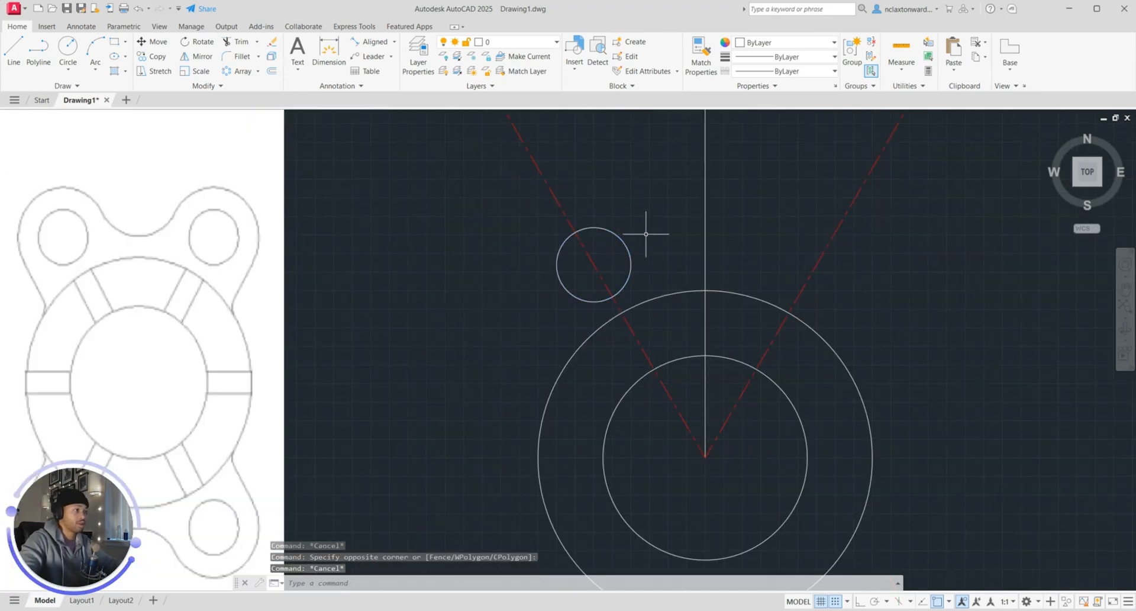
# Draw a circle of radius 18 at the shared center of the large circles.
pyautogui.click(67, 52)
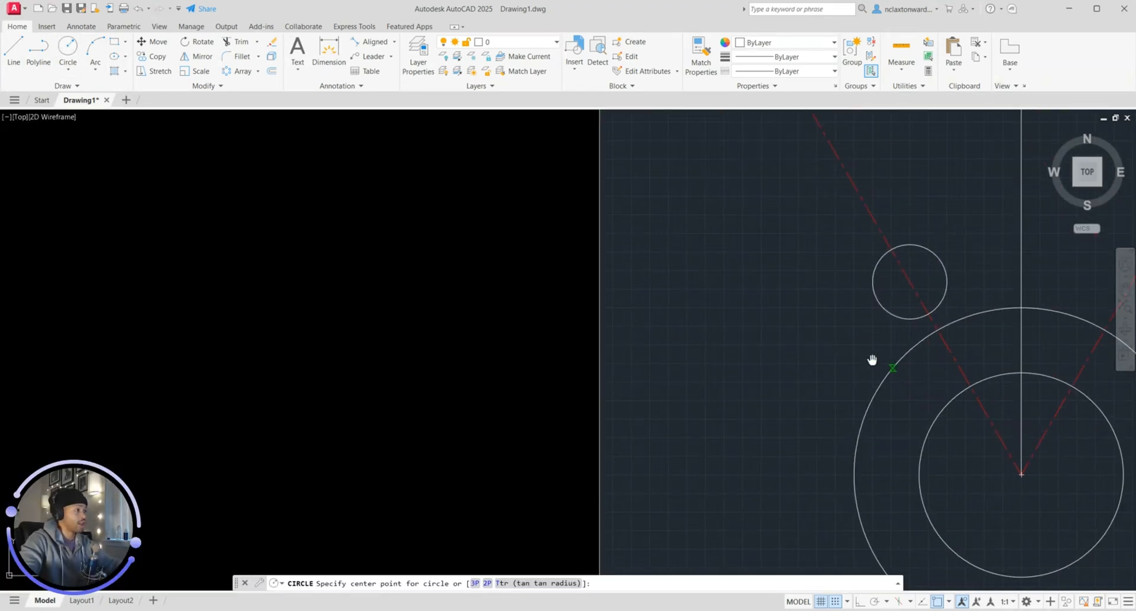
pyautogui.moveTo(1024, 477); pyautogui.dragTo(699, 350, button='middle')
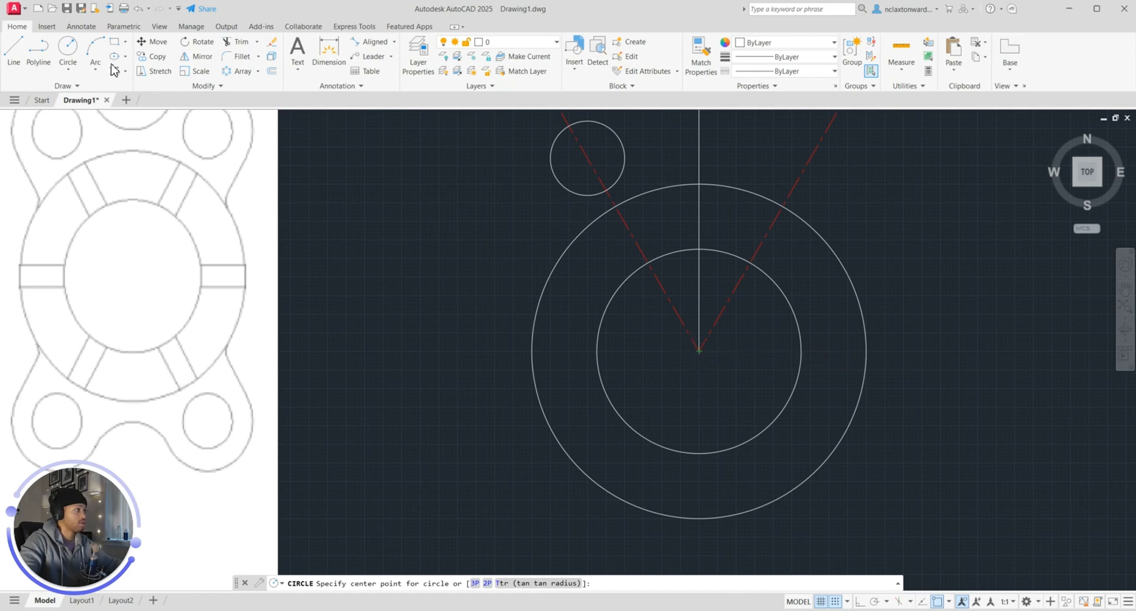
pyautogui.click(699, 350)
pyautogui.write('18')
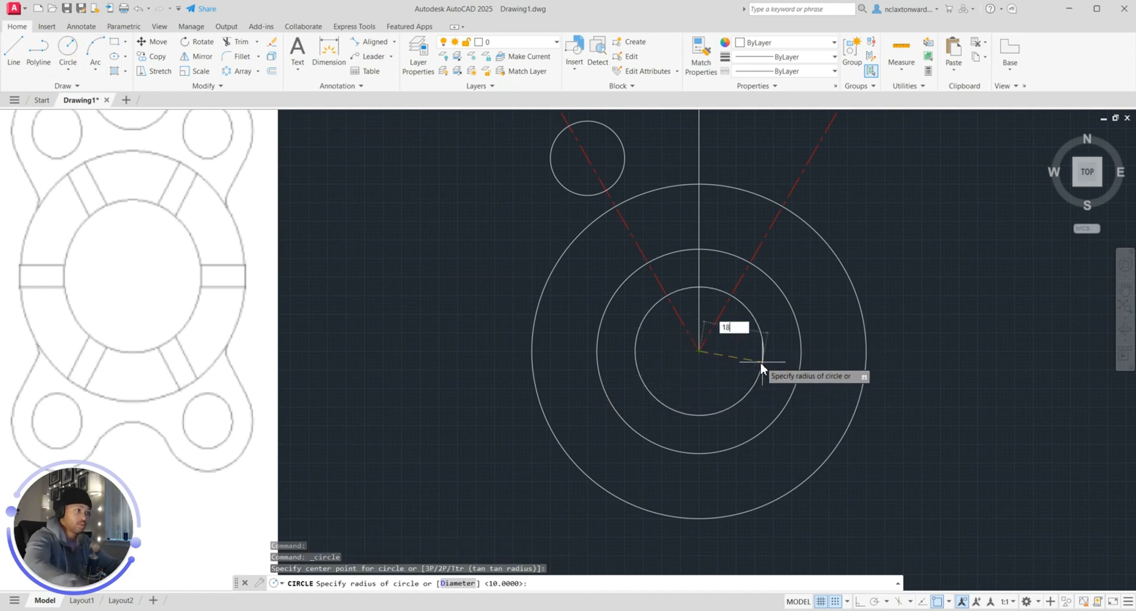
pyautogui.press('Return')
# Move the radius 18 circle by its center onto the center of the radius 10 circle.
pyautogui.click(756, 383)
pyautogui.write('mo')
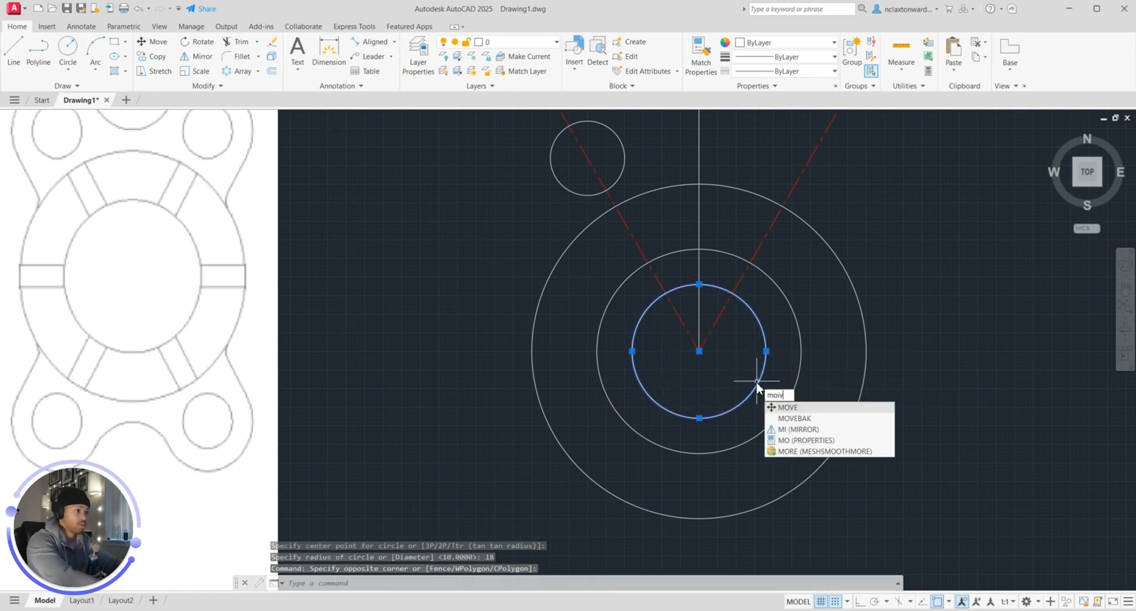
pyautogui.write('ve')
pyautogui.press('Return')
pyautogui.click(699, 351)
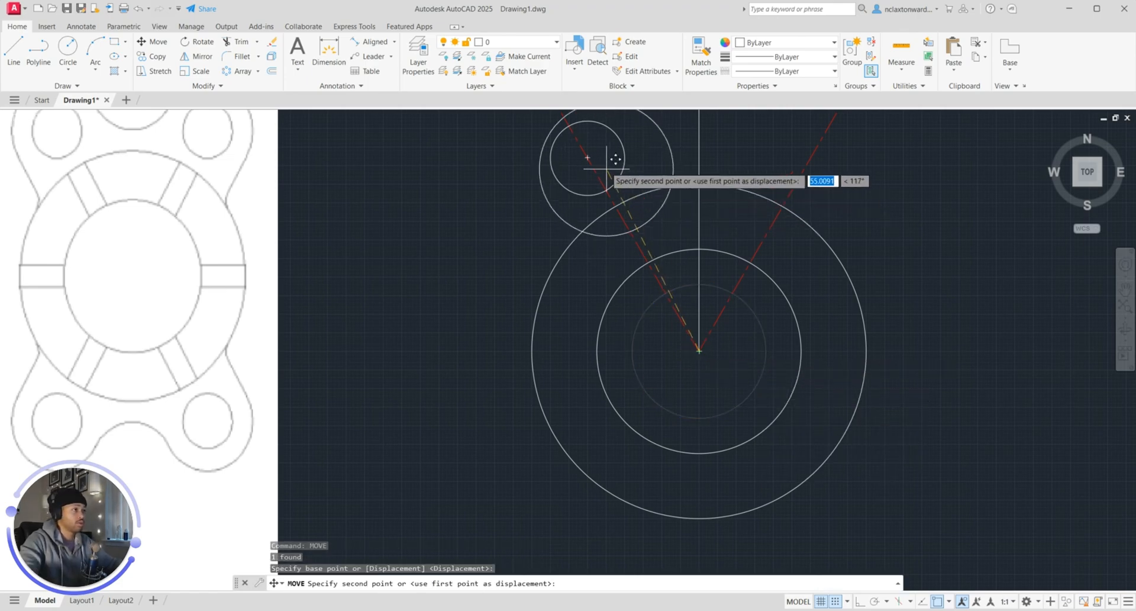
pyautogui.click(587, 154)
# Trim away the part of the radius 18 circle that lies inside the radius 45 circle.
pyautogui.scroll(4, 626, 213)
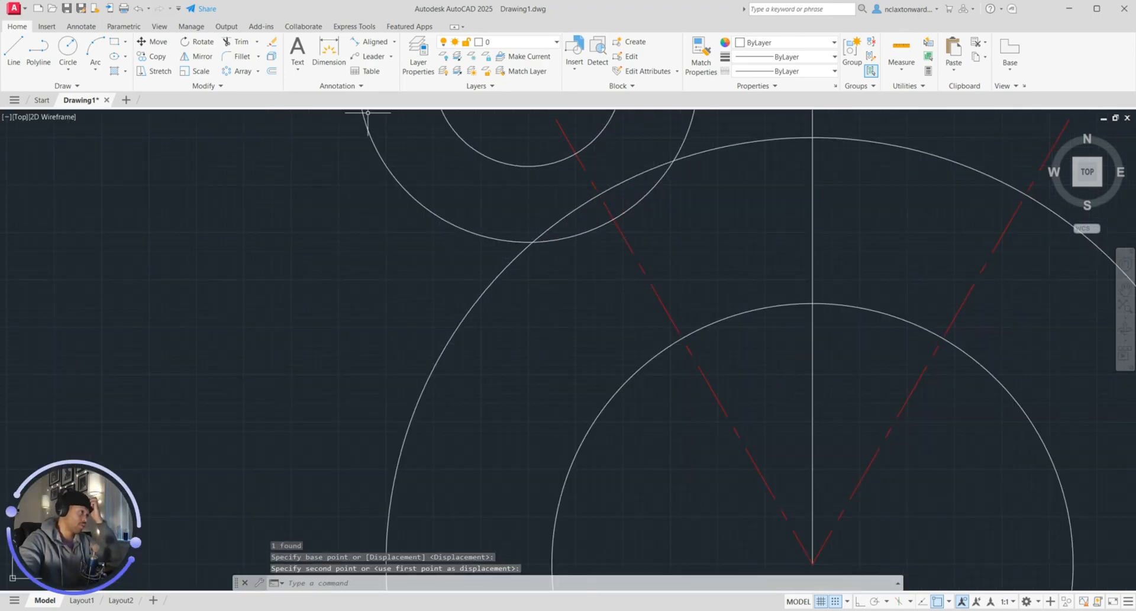
pyautogui.click(254, 42)
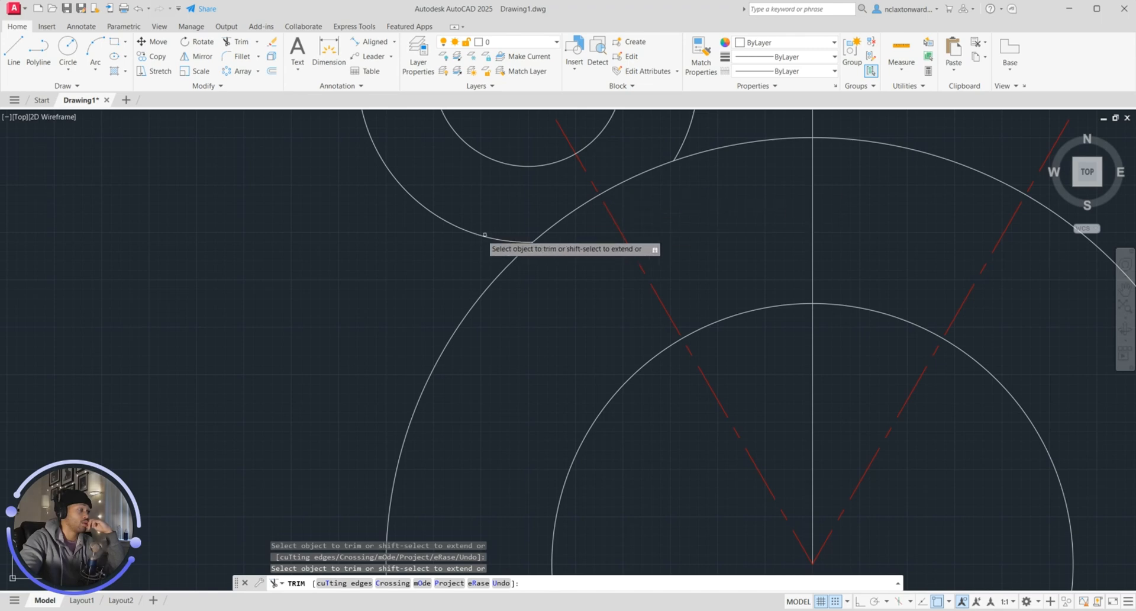
pyautogui.press('Escape')
# Fillet the outer left junction of the radius 18 arc and the radius 45 circle with radius 5.
pyautogui.scroll(-2, 591, 241)
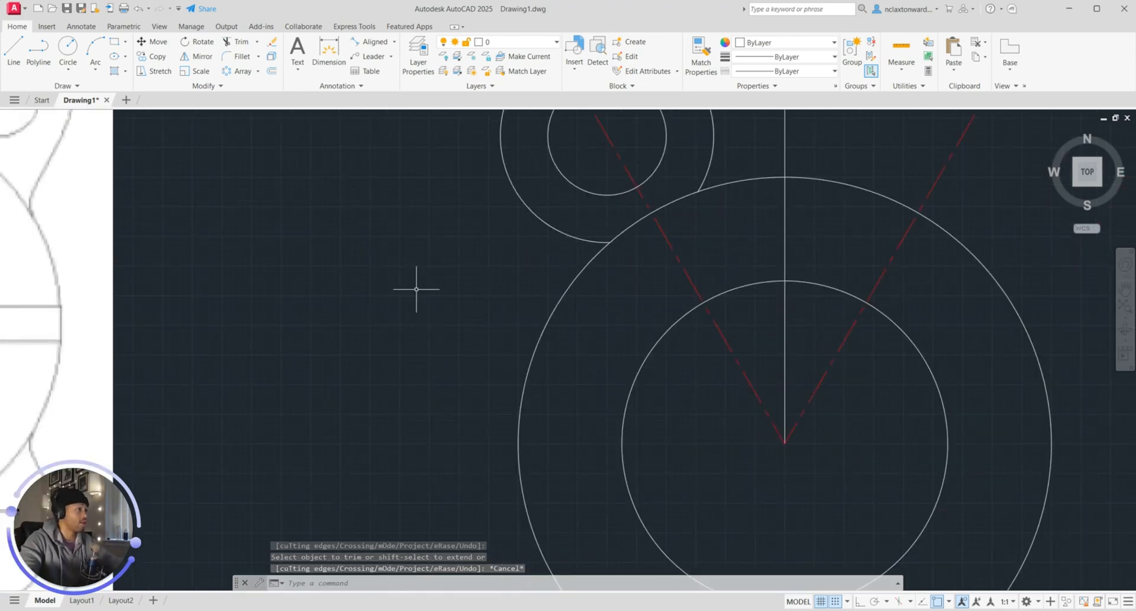
pyautogui.scroll(-3, 416, 288)
pyautogui.moveTo(416, 288); pyautogui.dragTo(522, 330, button='middle')
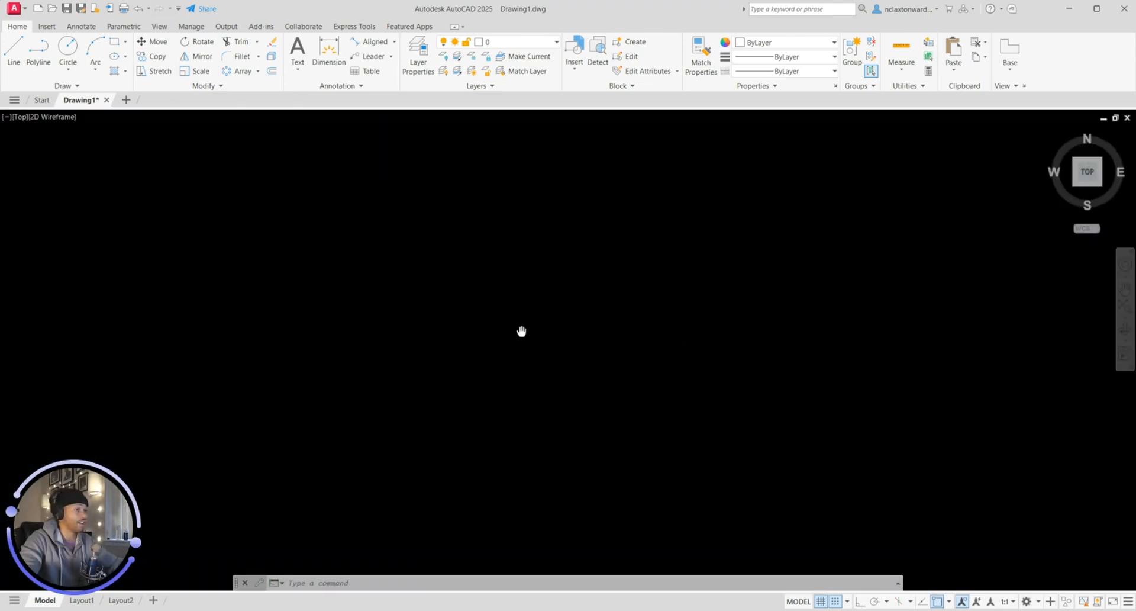
pyautogui.scroll(2, 864, 340)
pyautogui.write('f')
pyautogui.press('Return')
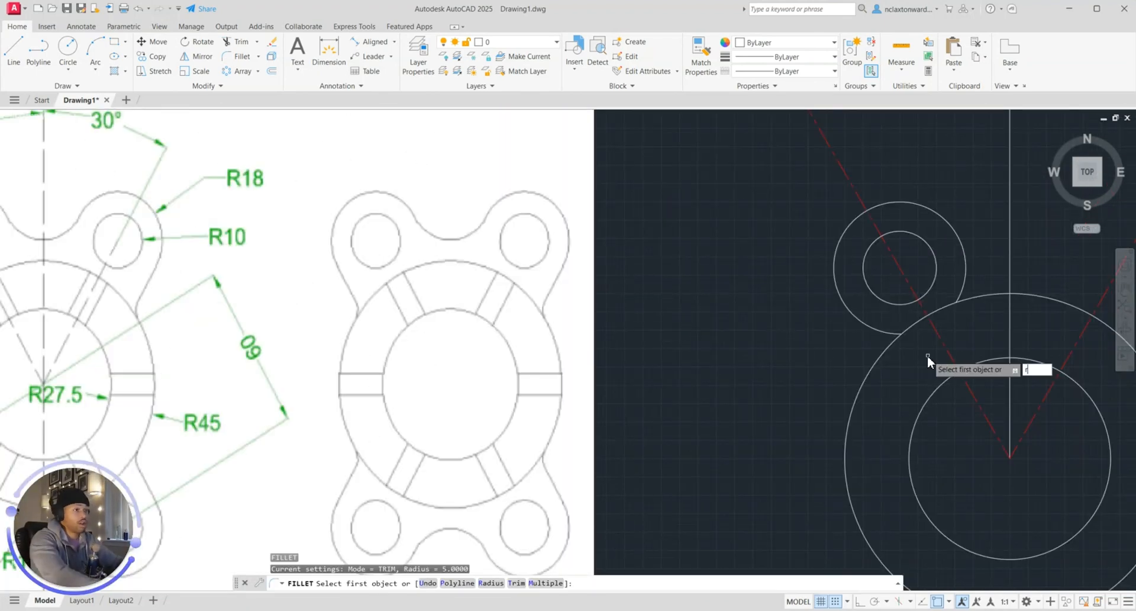
pyautogui.write('r')
pyautogui.press('Return')
pyautogui.write('5')
pyautogui.press('Return')
pyautogui.click(883, 332)
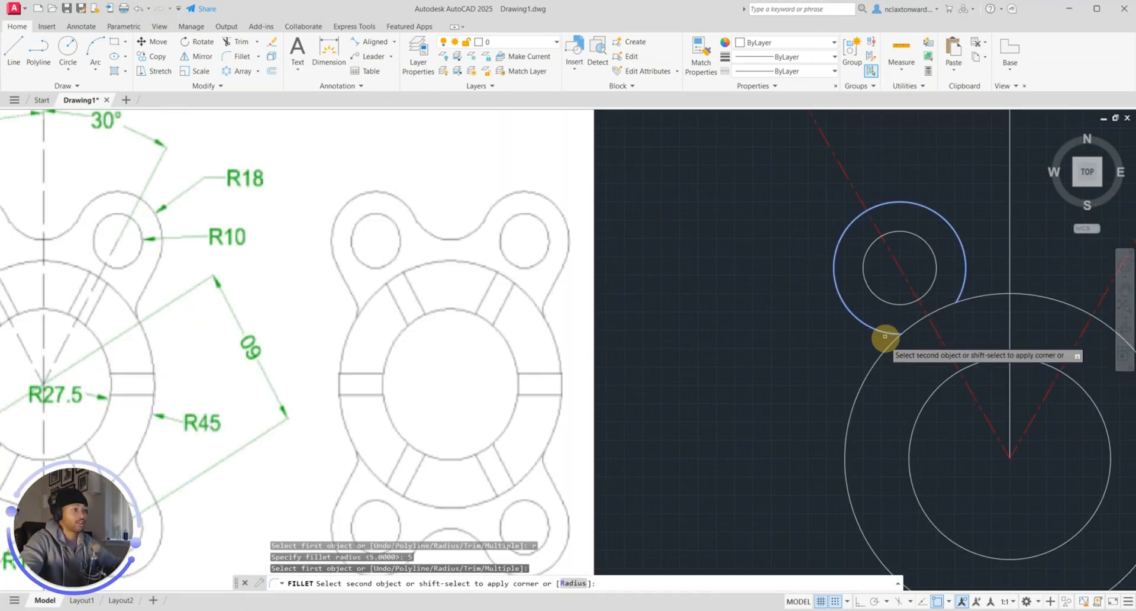
pyautogui.click(875, 363)
pyautogui.moveTo(875, 363); pyautogui.dragTo(744, 385, button='middle')
pyautogui.click(832, 306)
pyautogui.click(804, 299)
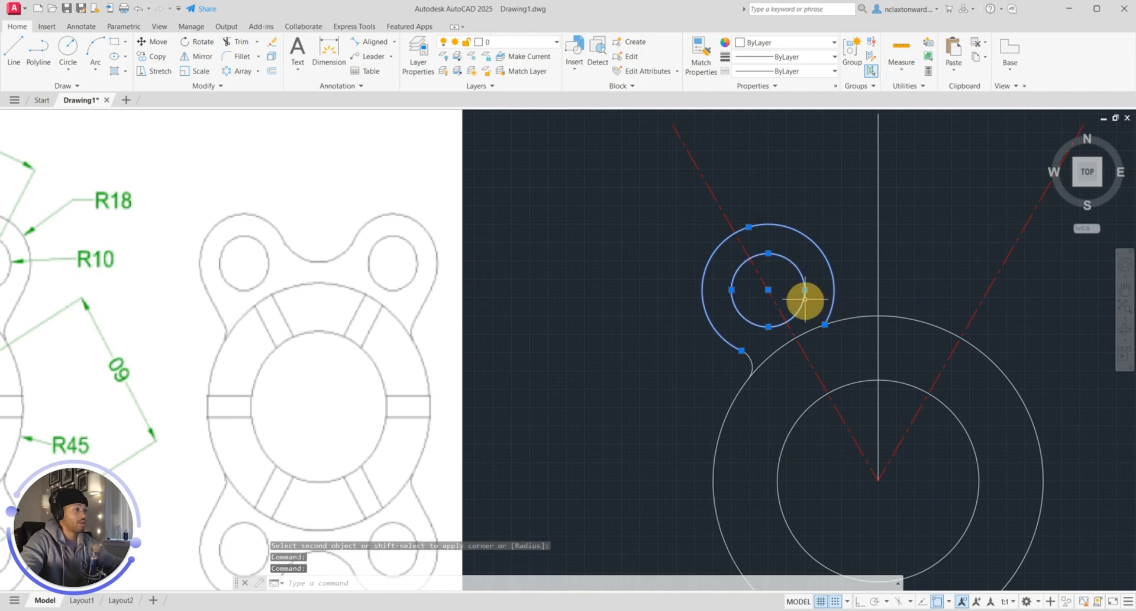
pyautogui.click(752, 360)
pyautogui.write('mirrop')
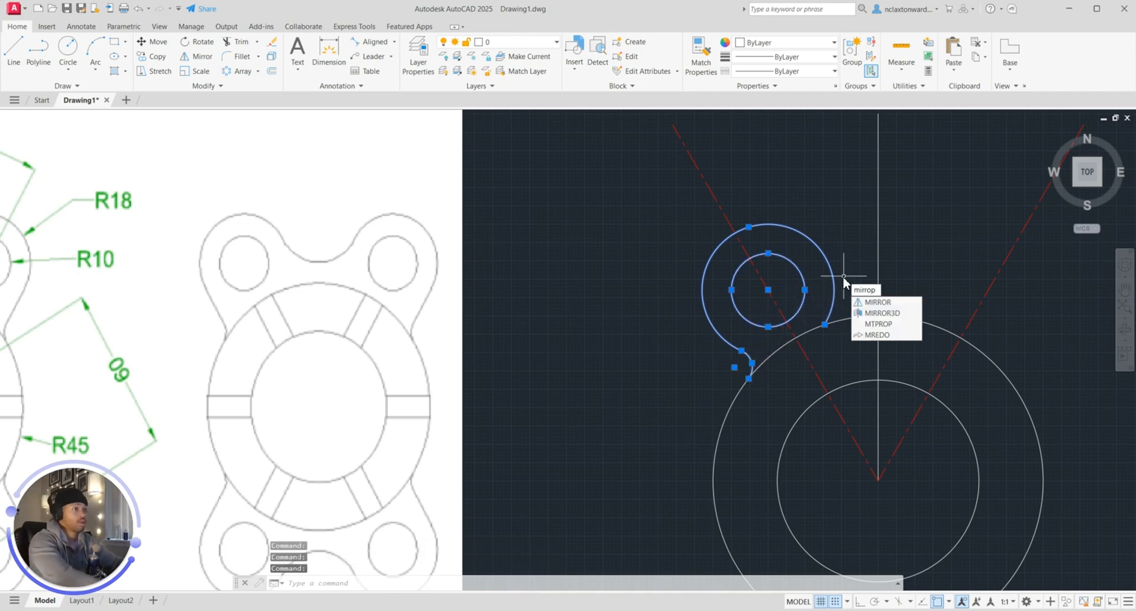
pyautogui.press('Return')
pyautogui.click(879, 237)
pyautogui.press('Escape')
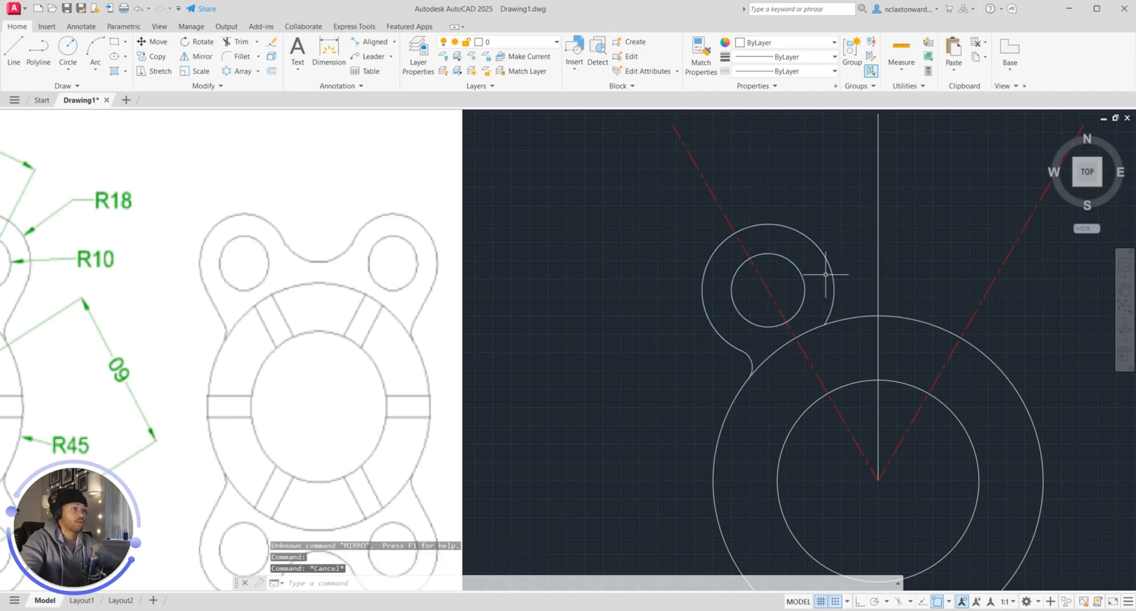
# Mirror the left lobe's radius 18 arc, radius 10 circle and fillet about the vertical center line, keeping the source objects.
pyautogui.click(820, 249)
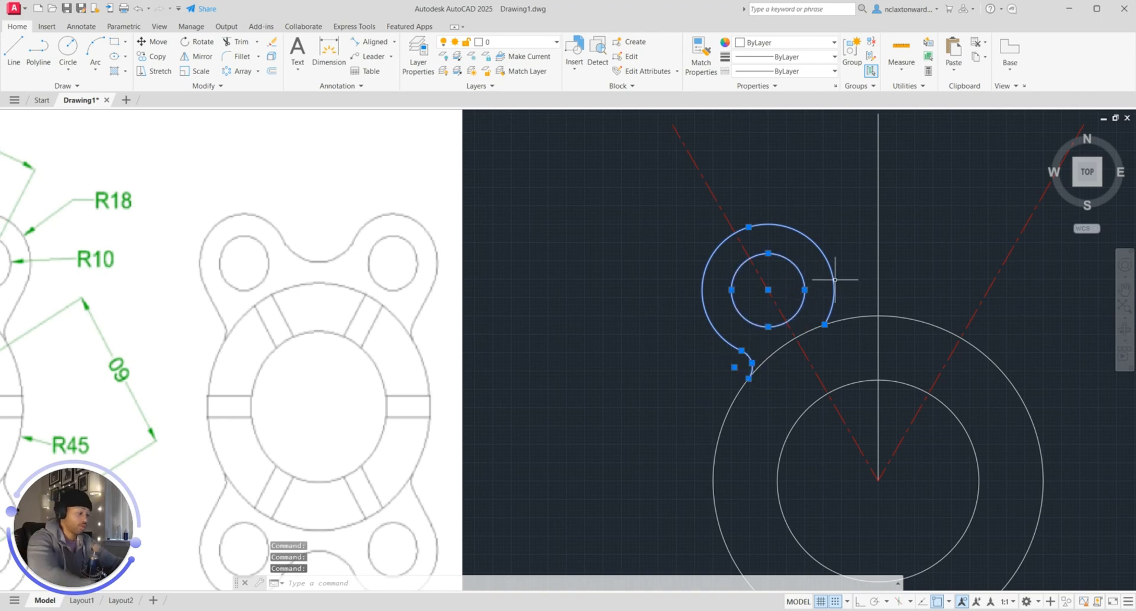
pyautogui.write('mirror')
pyautogui.press('Return')
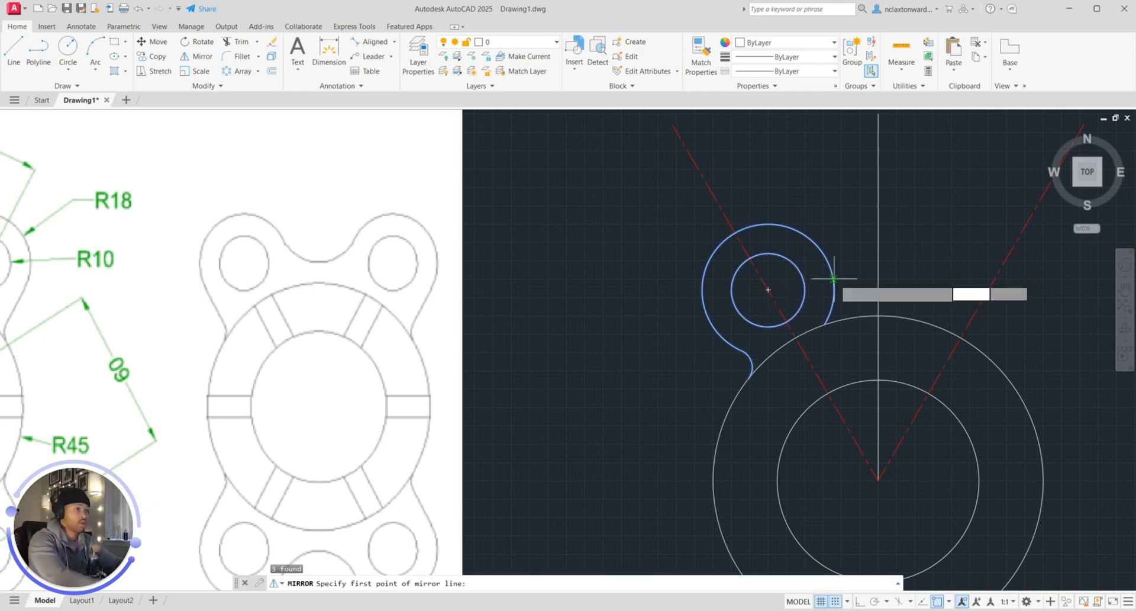
pyautogui.click(878, 315)
pyautogui.click(885, 217)
pyautogui.press('Return')
pyautogui.scroll(2, 951, 324)
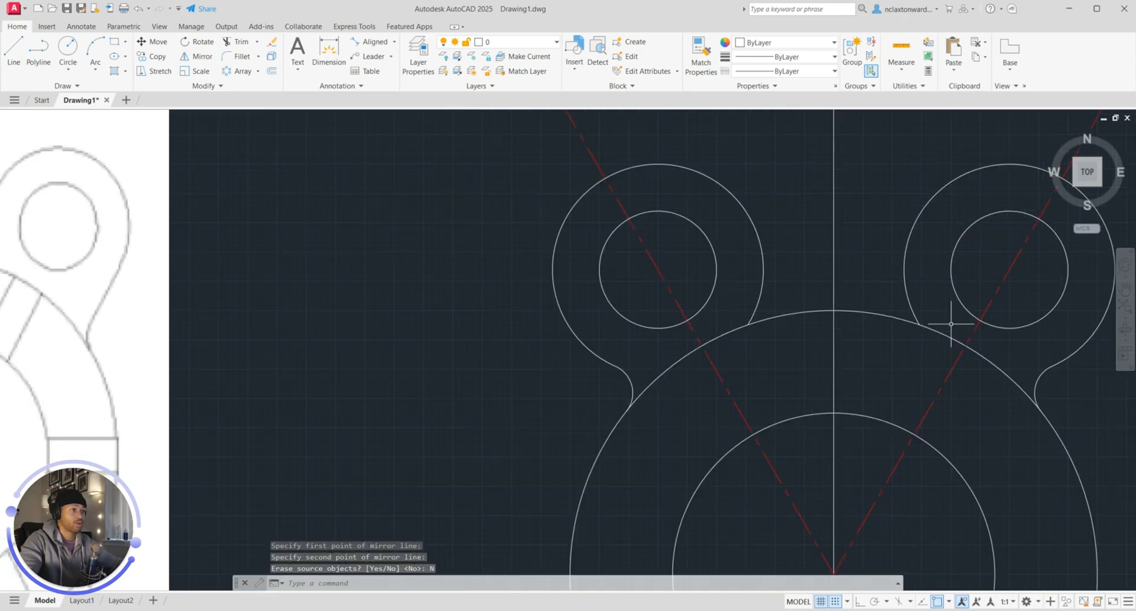
pyautogui.scroll(-4, 774, 253)
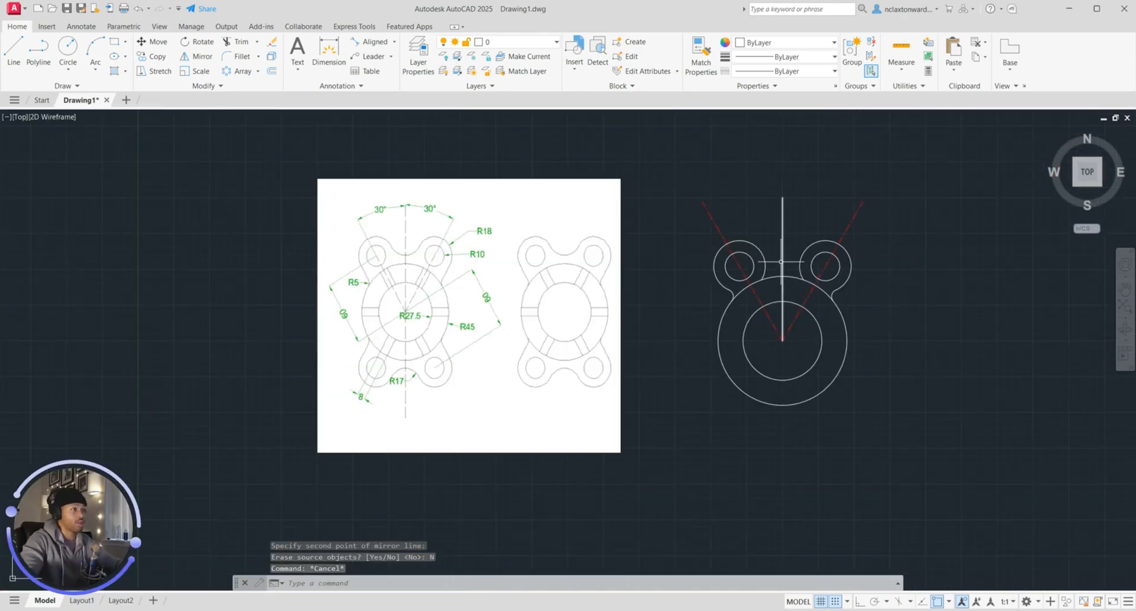
pyautogui.scroll(4, 408, 237)
pyautogui.scroll(-6, 1031, 417)
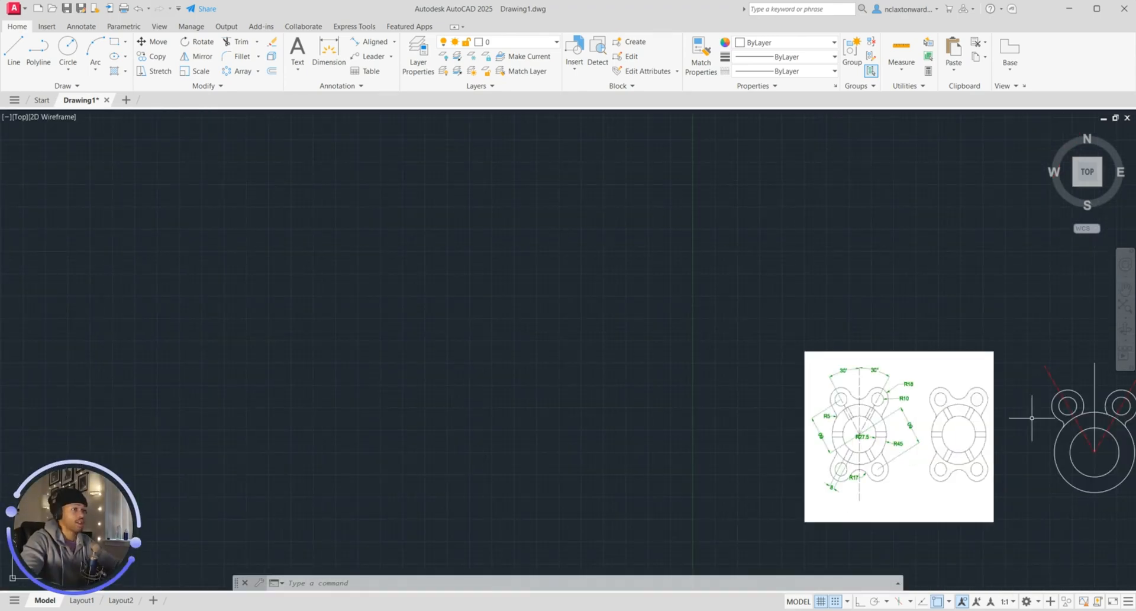
# Fillet the two upper radius 18 lobe arcs together between the lobes with radius 17.
pyautogui.scroll(6, 1031, 417)
pyautogui.write('f')
pyautogui.press('Return')
pyautogui.write('r')
pyautogui.press('Return')
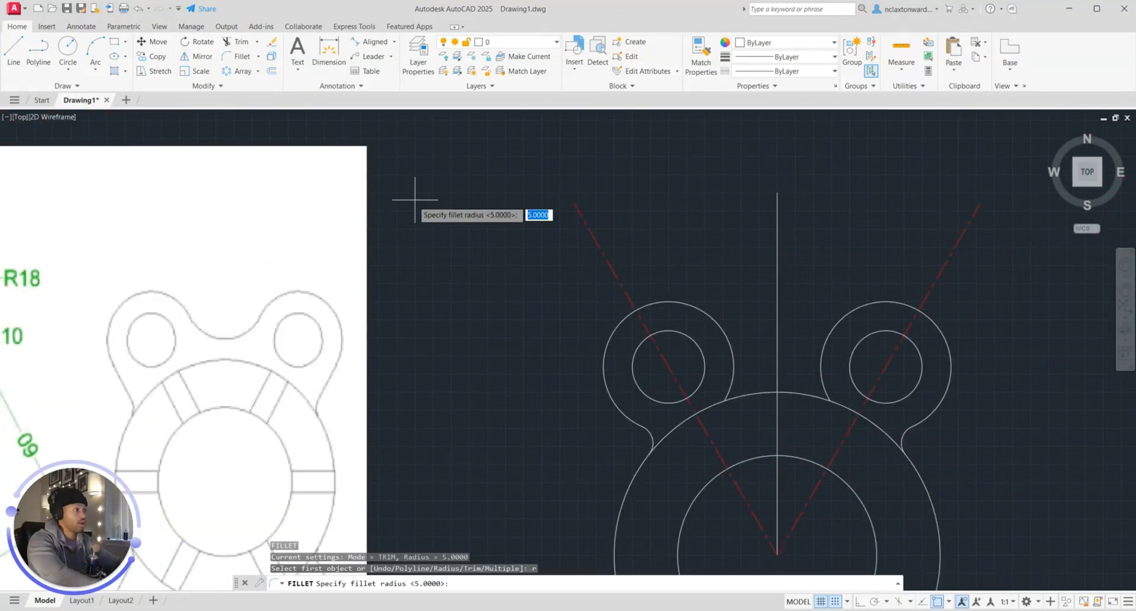
pyautogui.write('17')
pyautogui.press('Return')
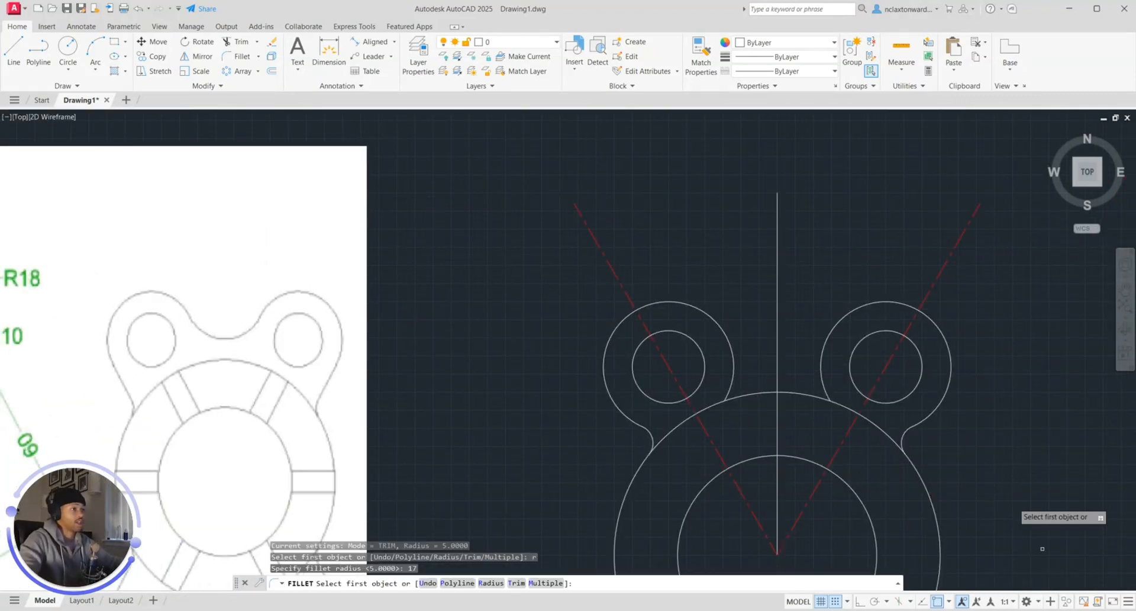
pyautogui.click(736, 367)
pyautogui.click(822, 356)
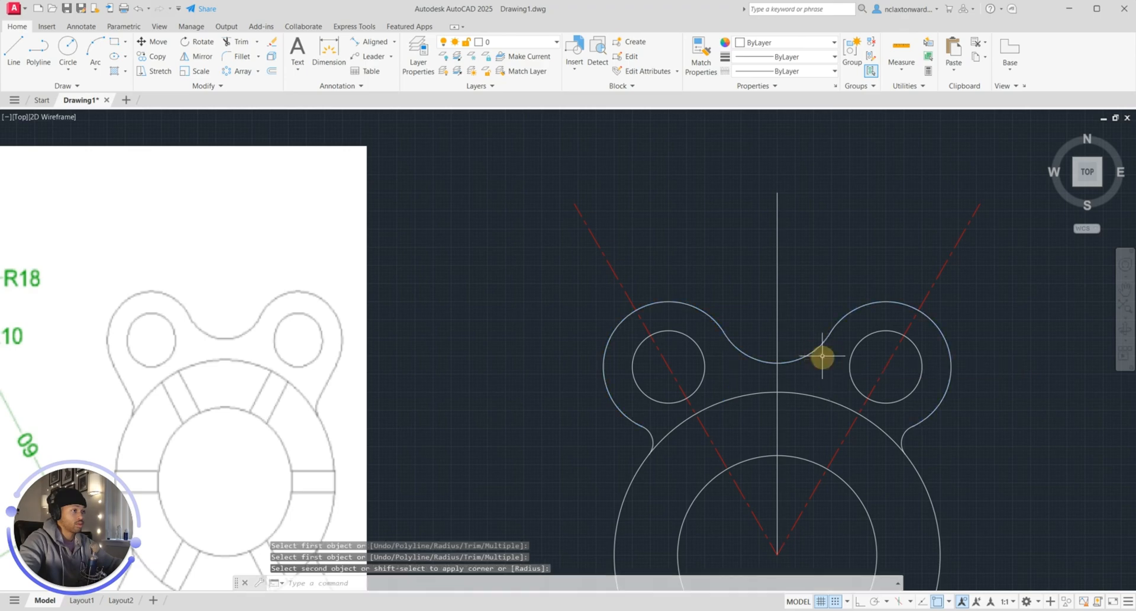
# Mirror the upper lobes, holes and fillets about the horizontal line through the circles' center, keeping the source objects.
pyautogui.click(923, 415)
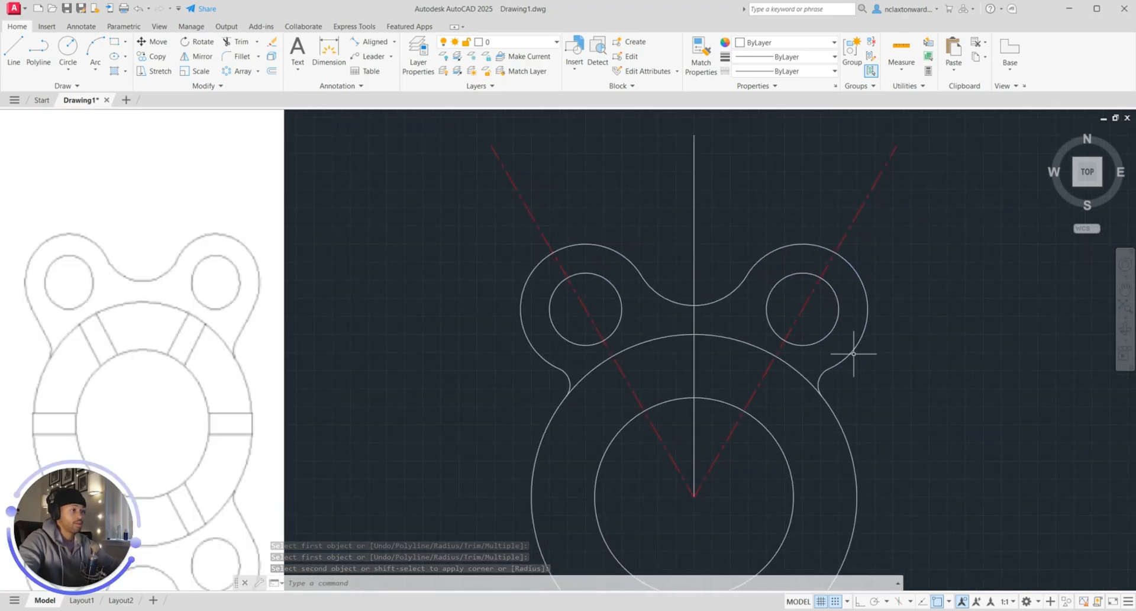
pyautogui.click(855, 349)
pyautogui.click(806, 344)
pyautogui.click(809, 370)
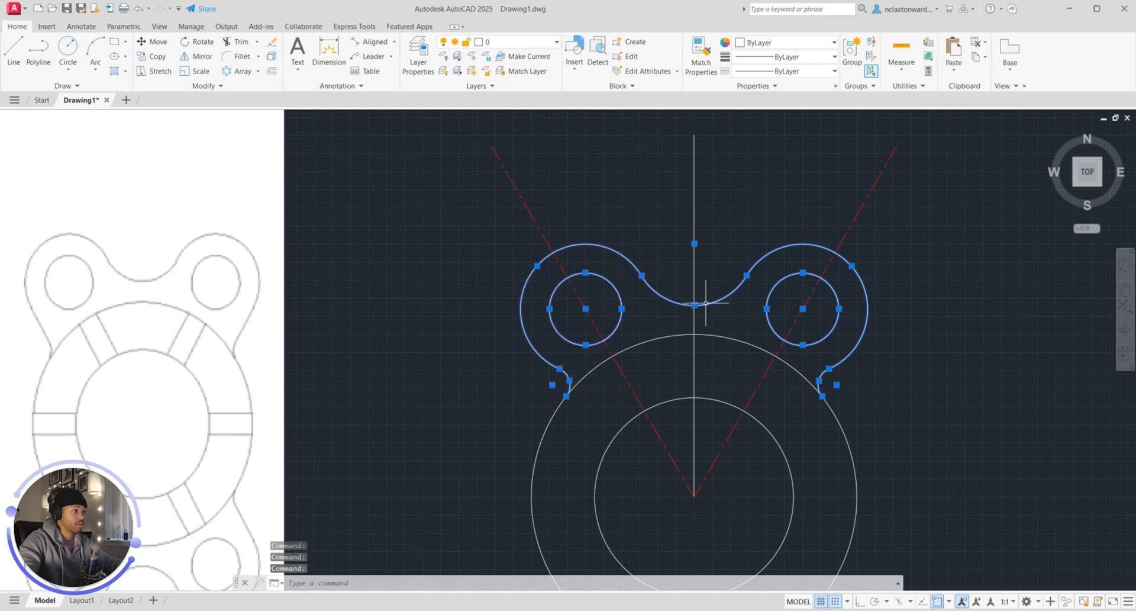
pyautogui.press('Return')
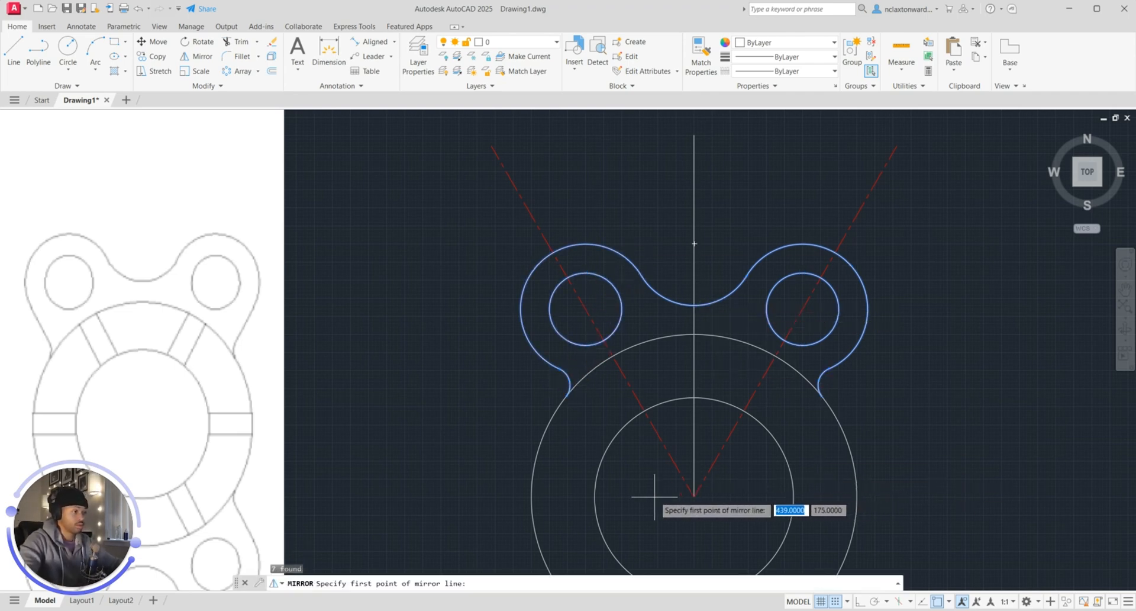
pyautogui.click(694, 496)
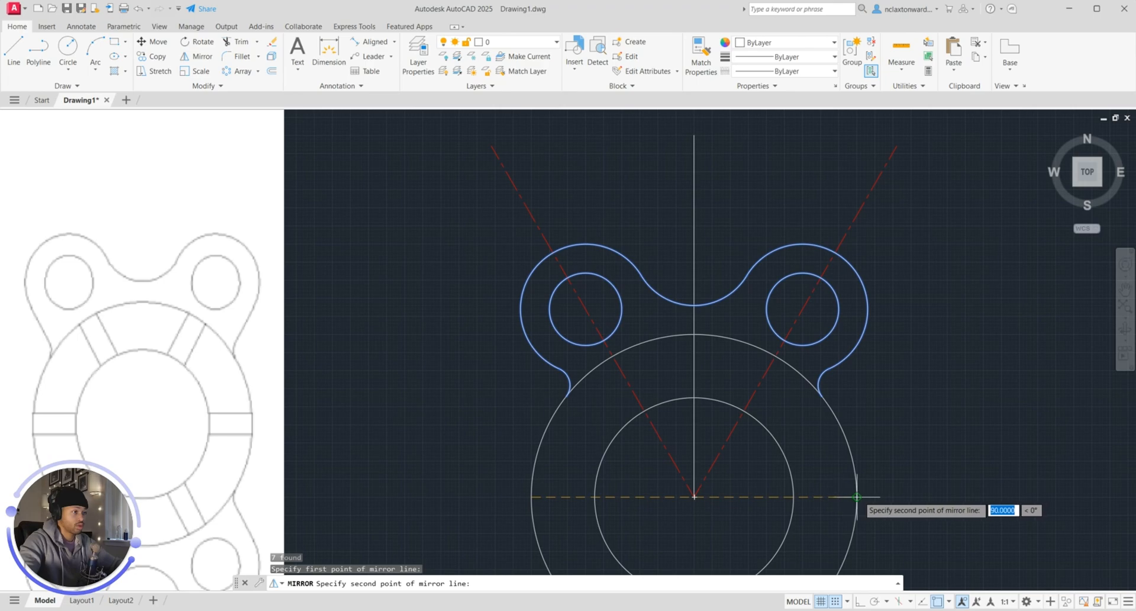
pyautogui.click(857, 496)
pyautogui.press('Return')
pyautogui.scroll(-3, 857, 430)
pyautogui.scroll(2, 811, 385)
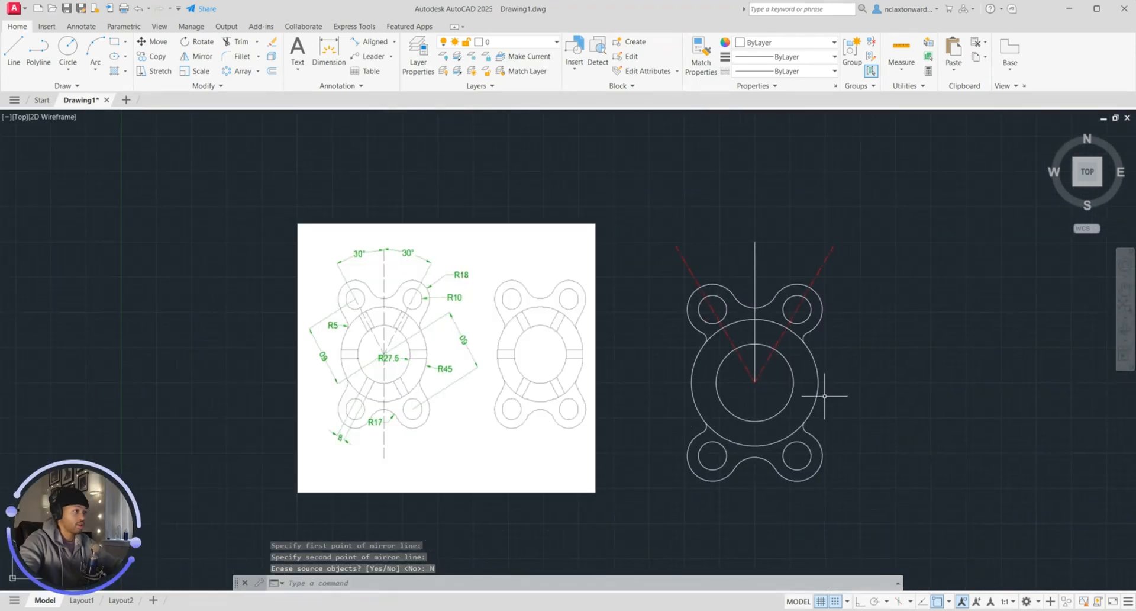
# Draw a line along the right angled construction line from the inner circle to the radius 45 circle.
pyautogui.scroll(3, 824, 396)
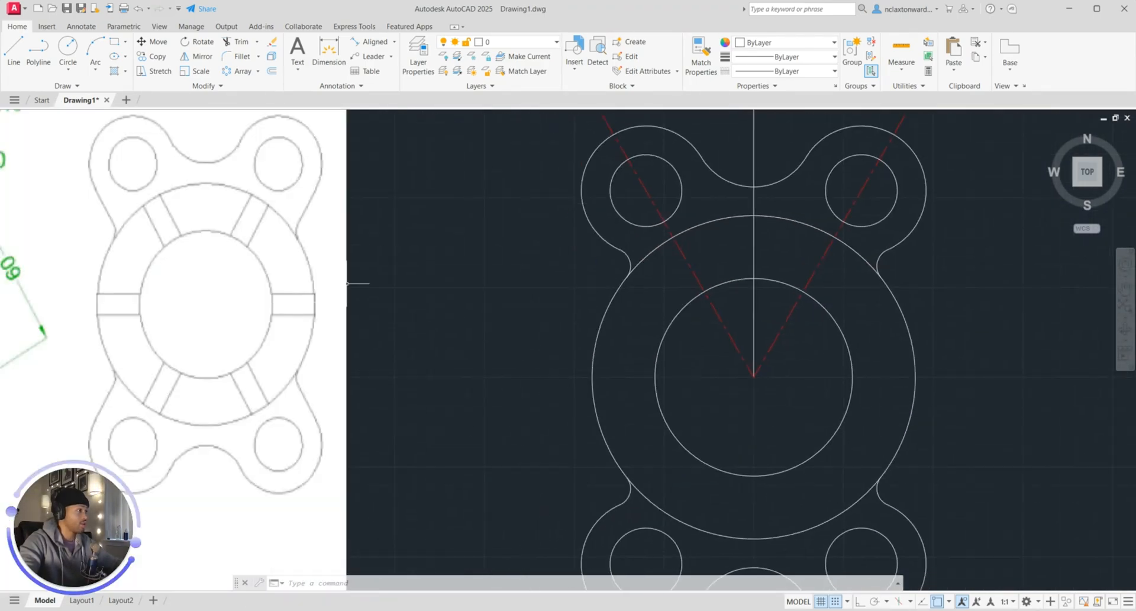
pyautogui.scroll(-3, 426, 316)
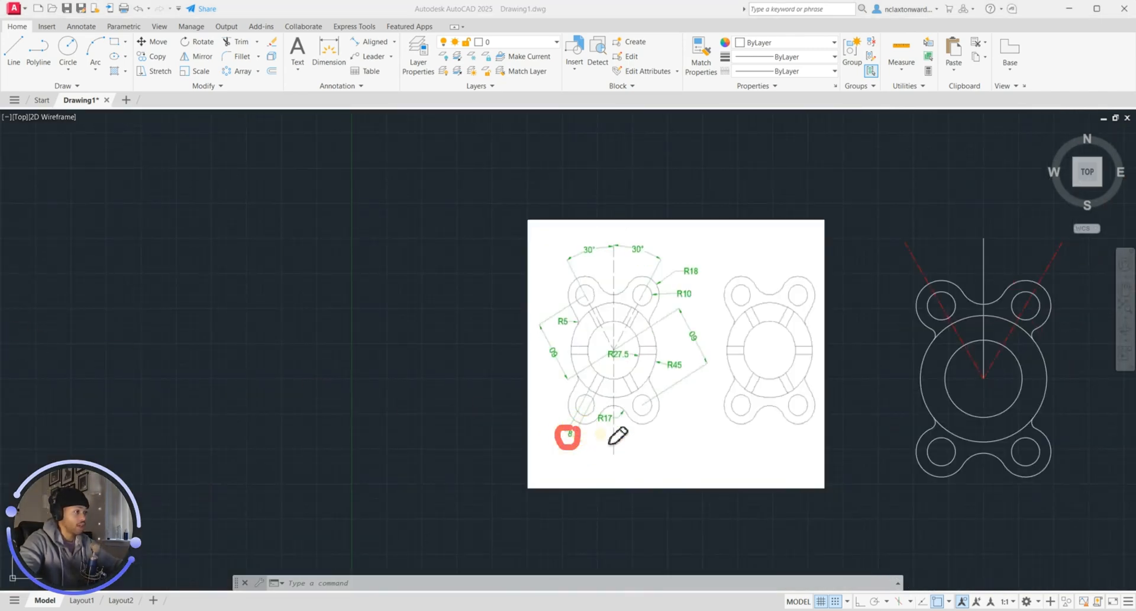
pyautogui.scroll(5, 599, 444)
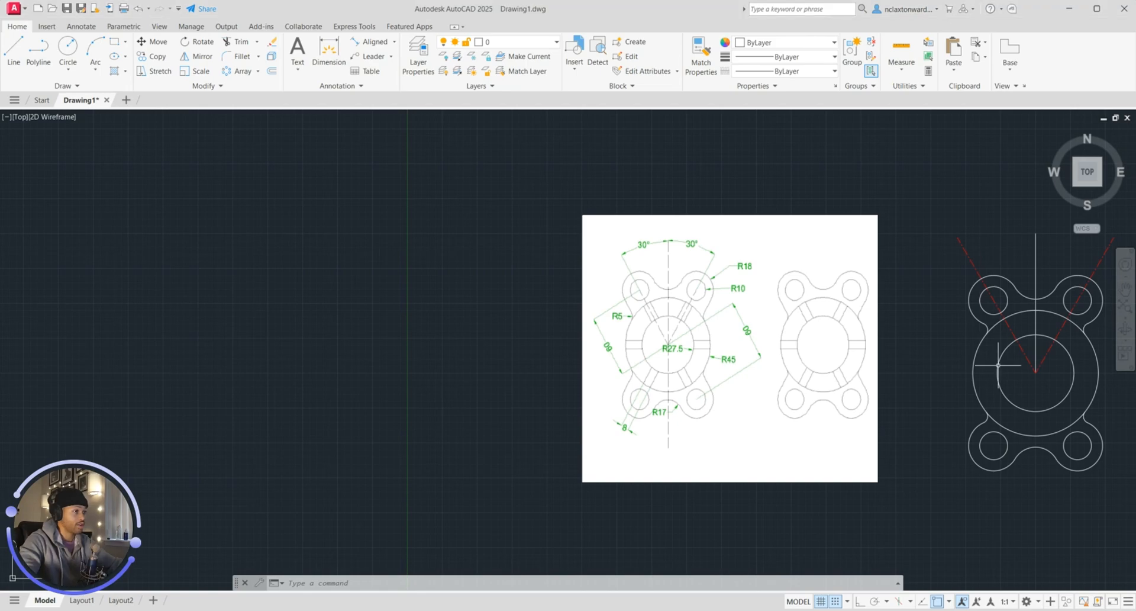
pyautogui.scroll(8, 999, 365)
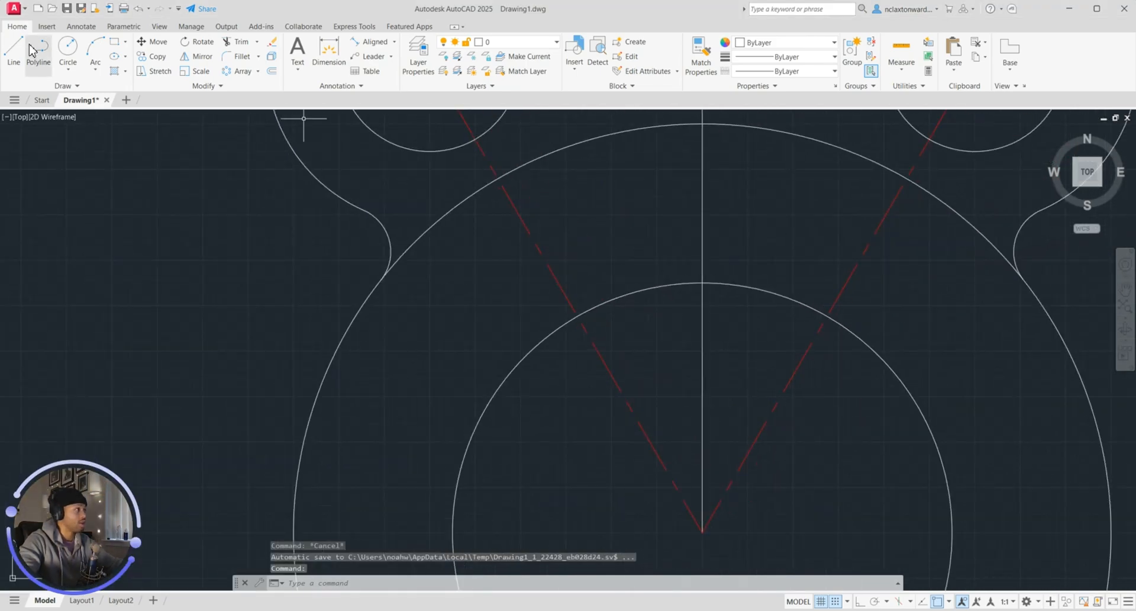
pyautogui.click(15, 49)
pyautogui.click(827, 315)
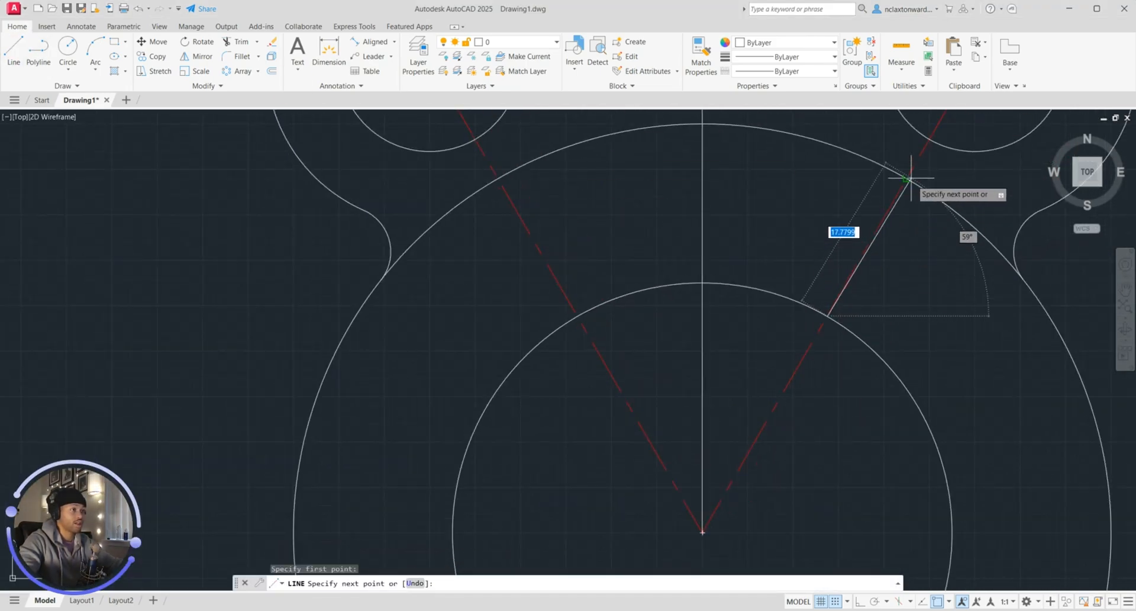
pyautogui.click(906, 179)
pyautogui.press('Escape')
pyautogui.scroll(5, 890, 254)
pyautogui.scroll(-3, 880, 261)
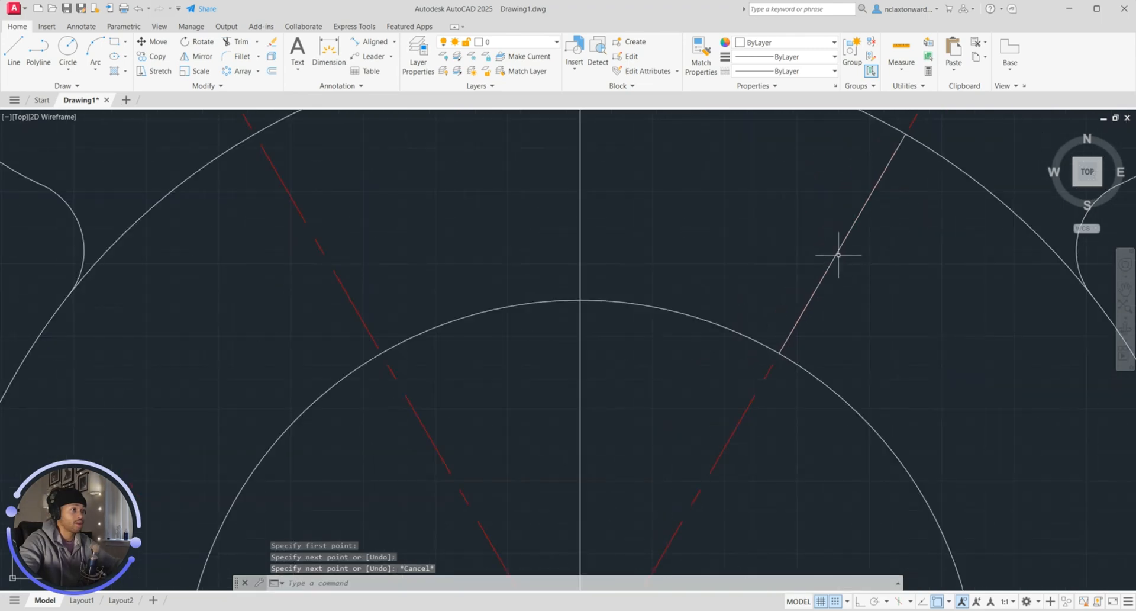
# Copy the short angled line 4 units to each side of itself.
pyautogui.click(837, 251)
pyautogui.write('co')
pyautogui.press('Return')
pyautogui.click(840, 249)
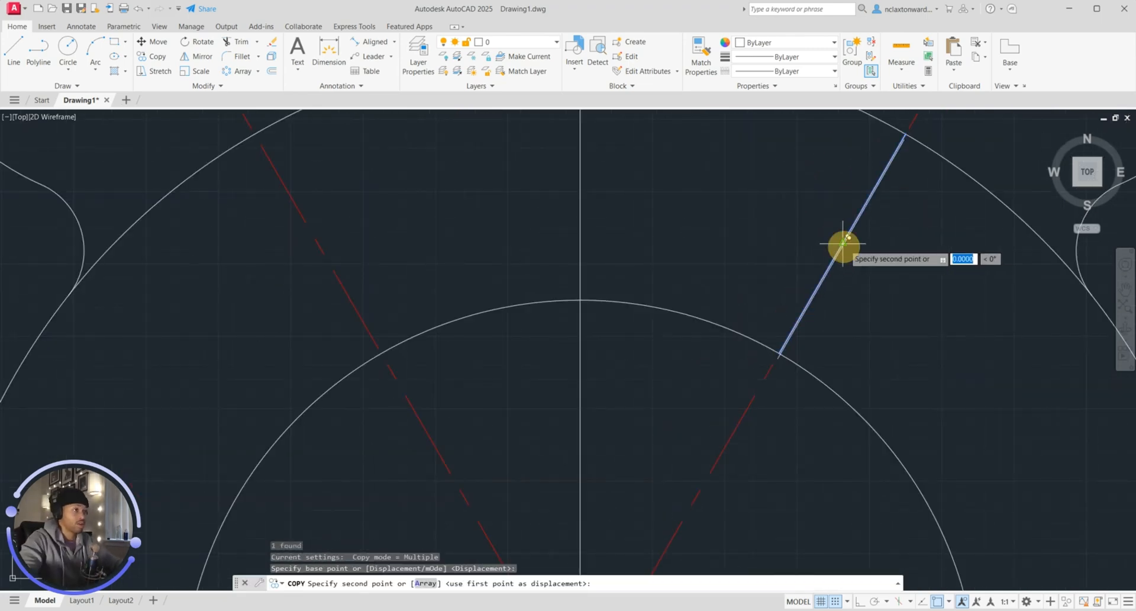
pyautogui.write('4')
pyautogui.press('Return')
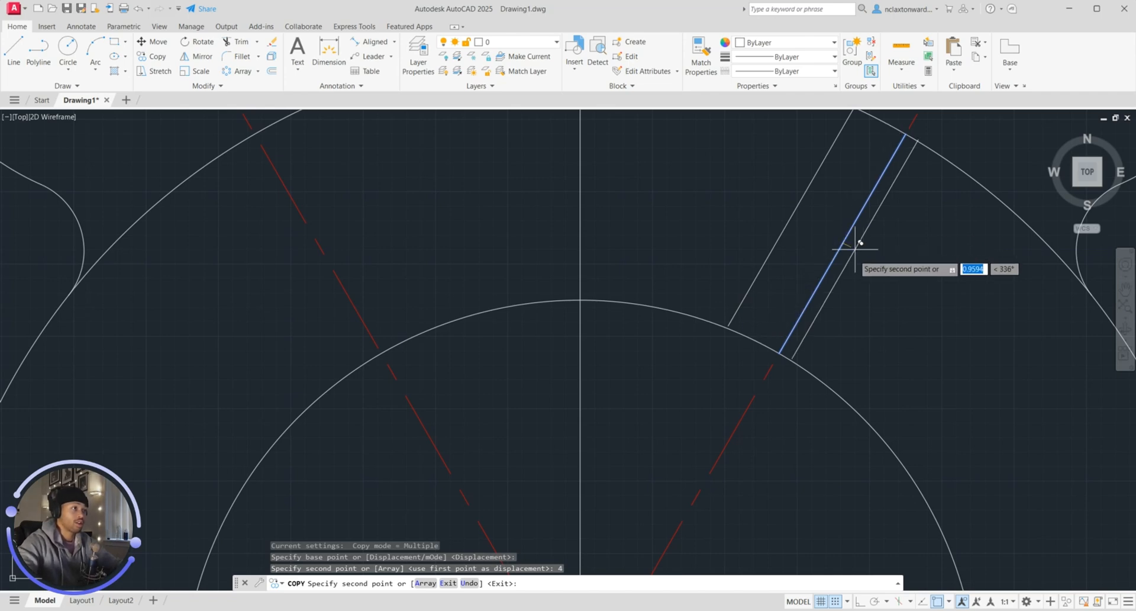
pyautogui.write('4')
pyautogui.press('Return')
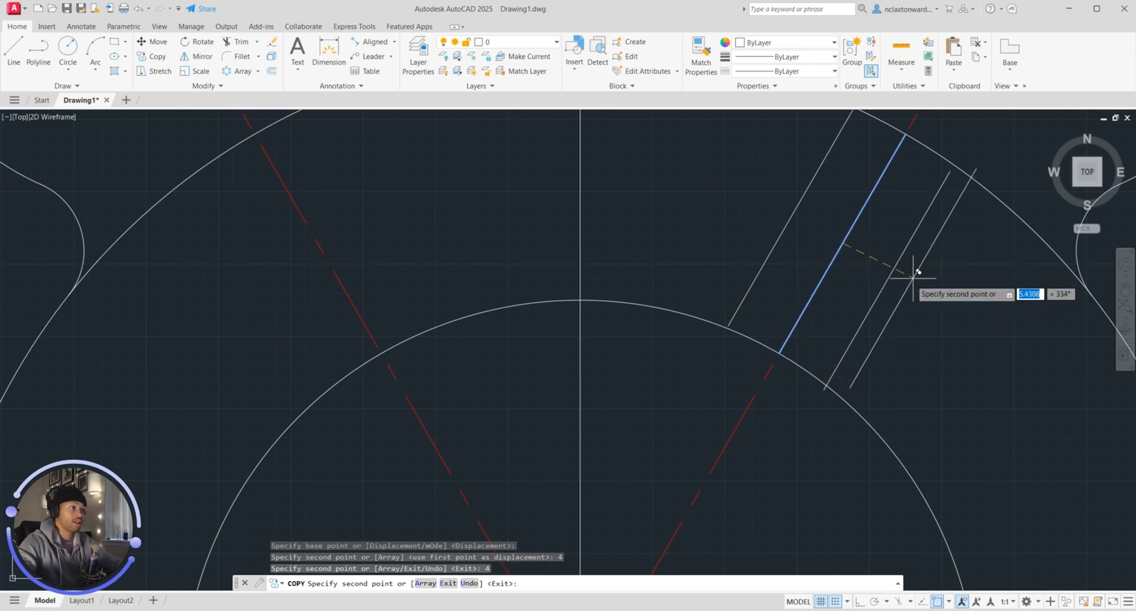
pyautogui.press('Escape')
# Stretch the lower end of the right copied line onto the inner circle.
pyautogui.scroll(4, 840, 350)
pyautogui.click(785, 445)
pyautogui.click(784, 447)
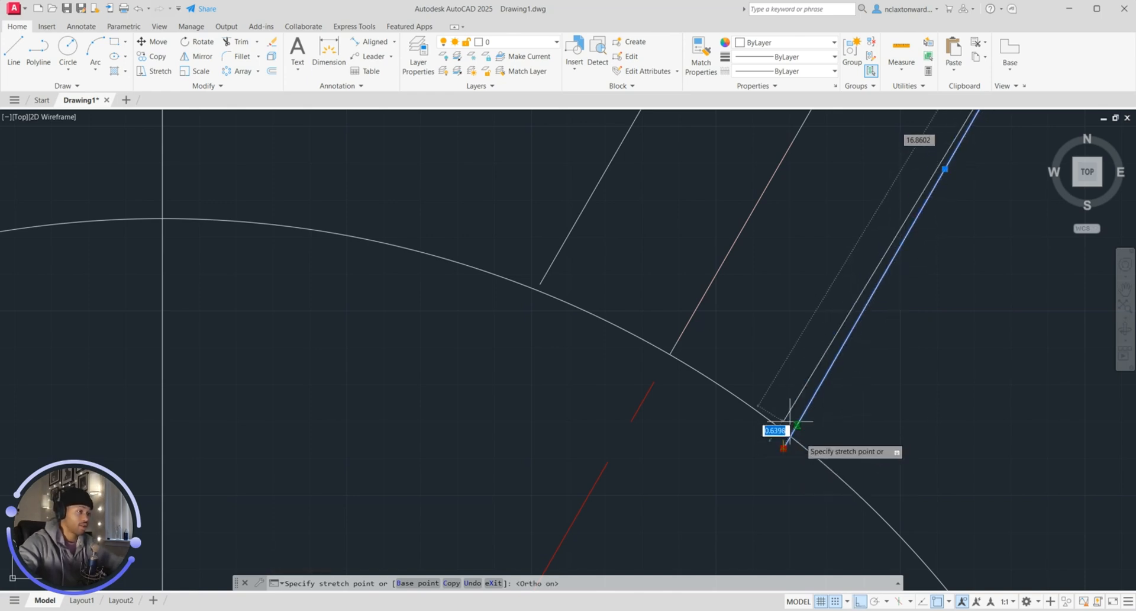
pyautogui.press('F8')
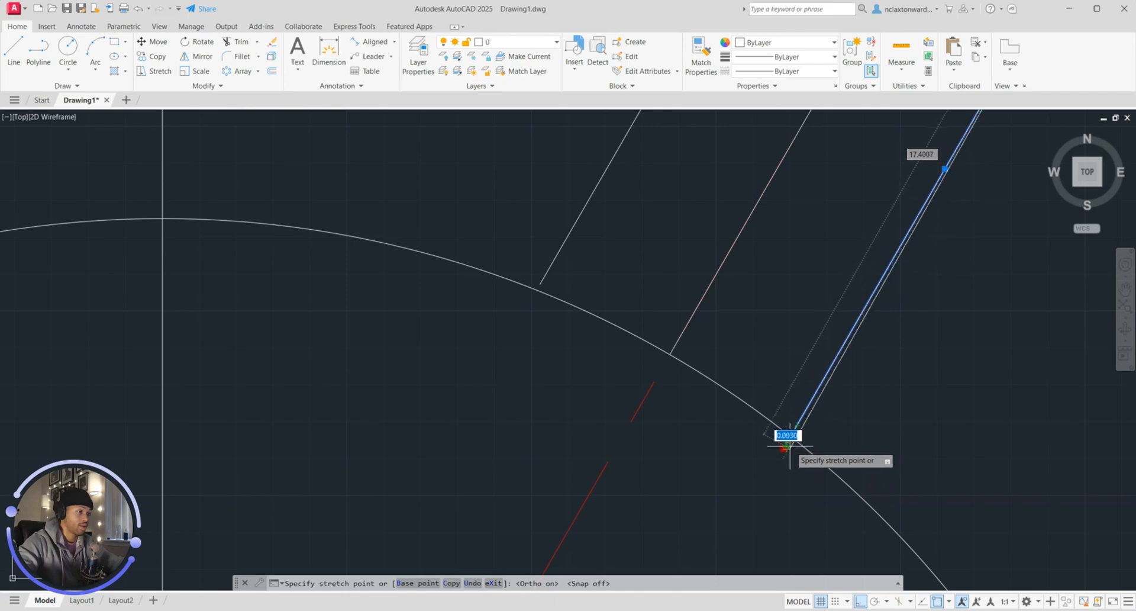
pyautogui.press('Escape')
pyautogui.click(782, 448)
pyautogui.scroll(-4, 829, 415)
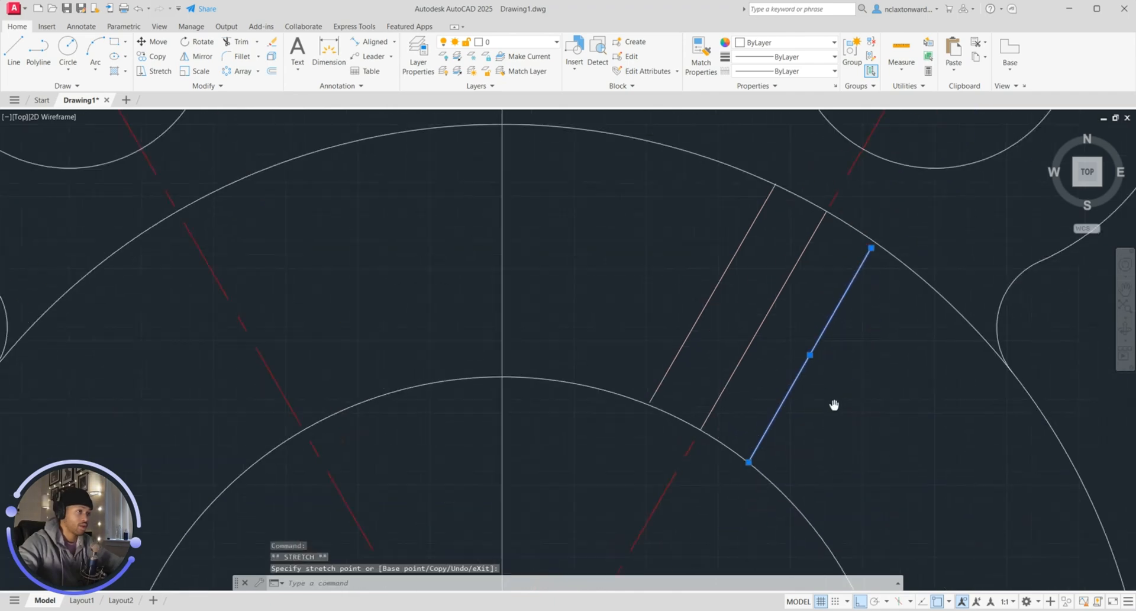
# Stretch the upper end of the right copied line onto the radius 45 circle.
pyautogui.scroll(4, 832, 277)
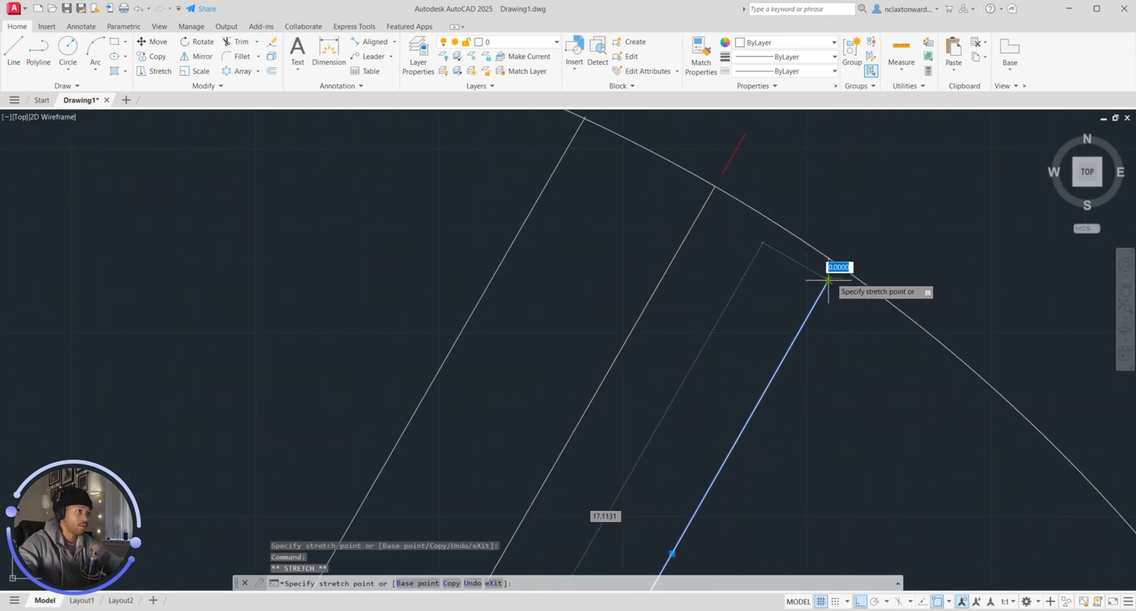
pyautogui.press('Escape')
pyautogui.click(829, 280)
pyautogui.press('Escape')
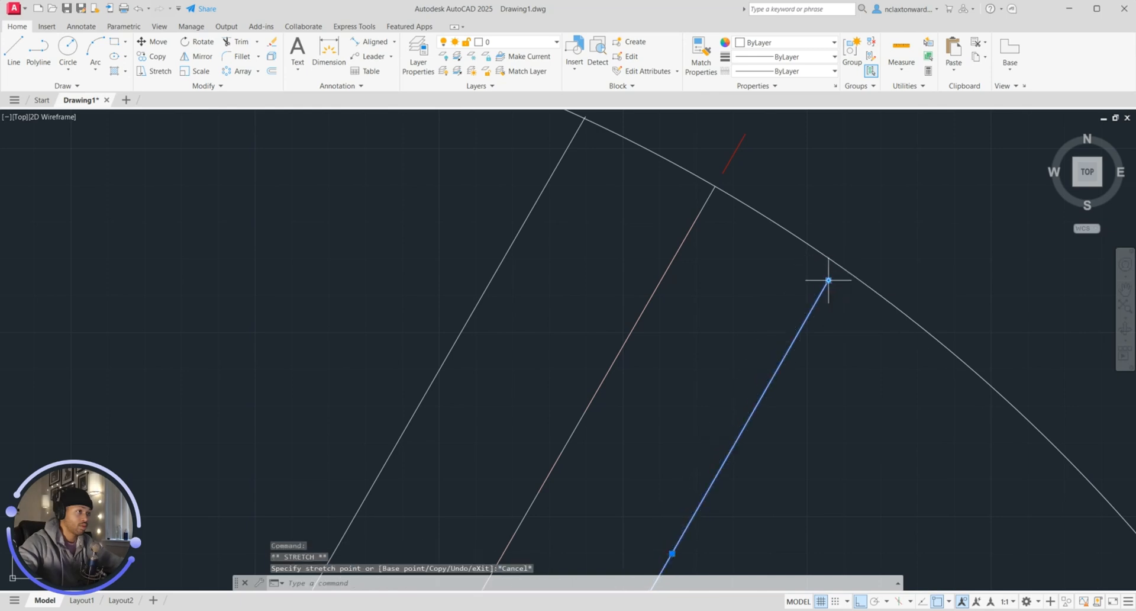
pyautogui.click(829, 278)
pyautogui.click(839, 262)
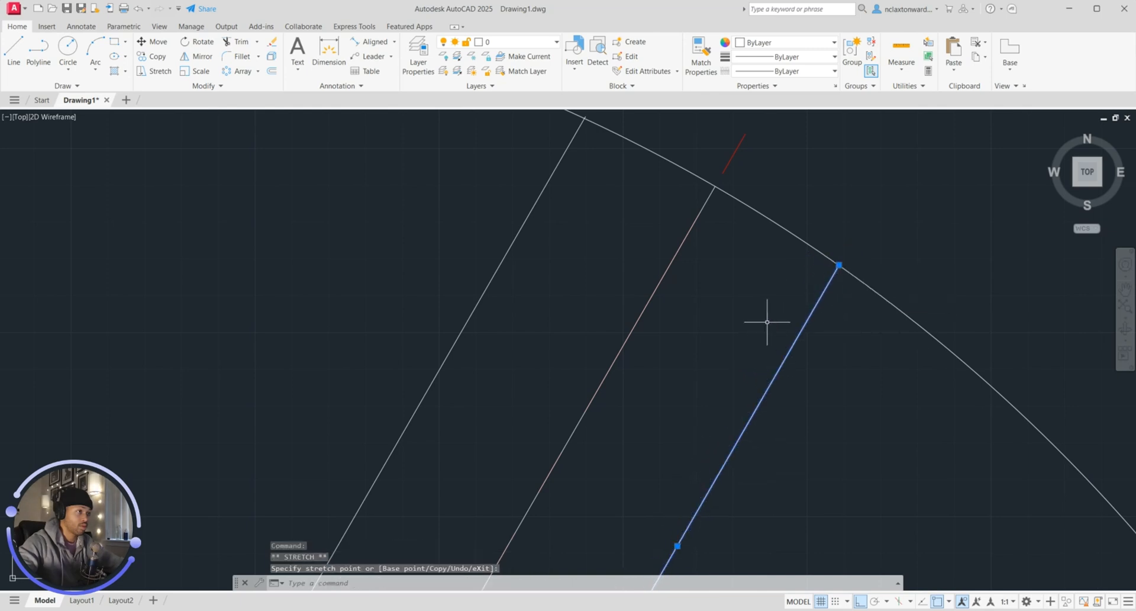
pyautogui.press('Escape')
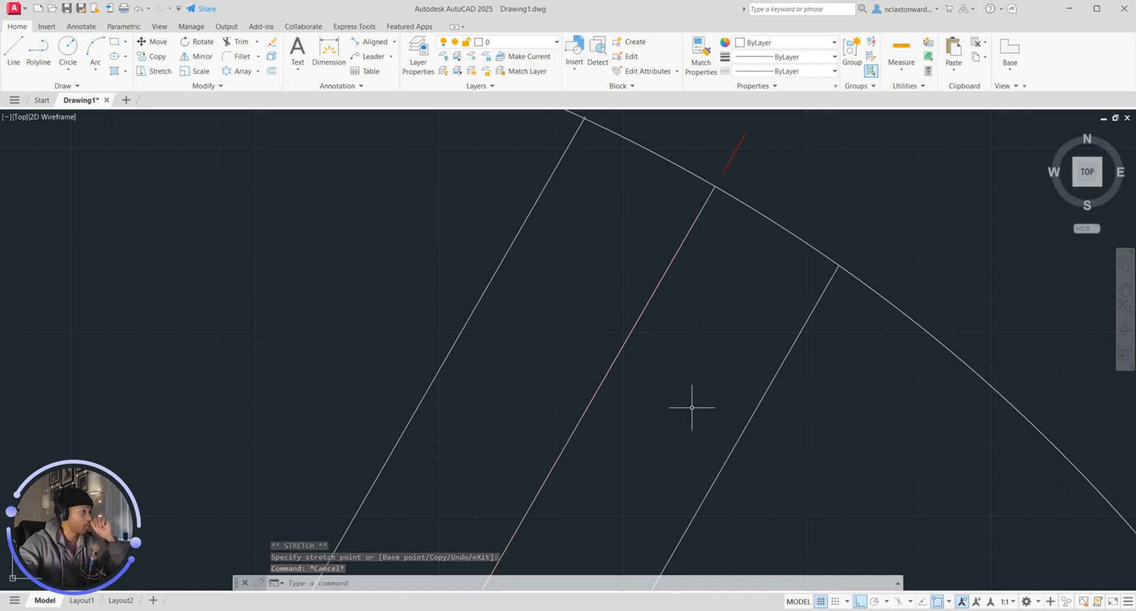
# Undo the end stretches, the copied lines and the short line between the circles.
pyautogui.scroll(-4, 691, 407)
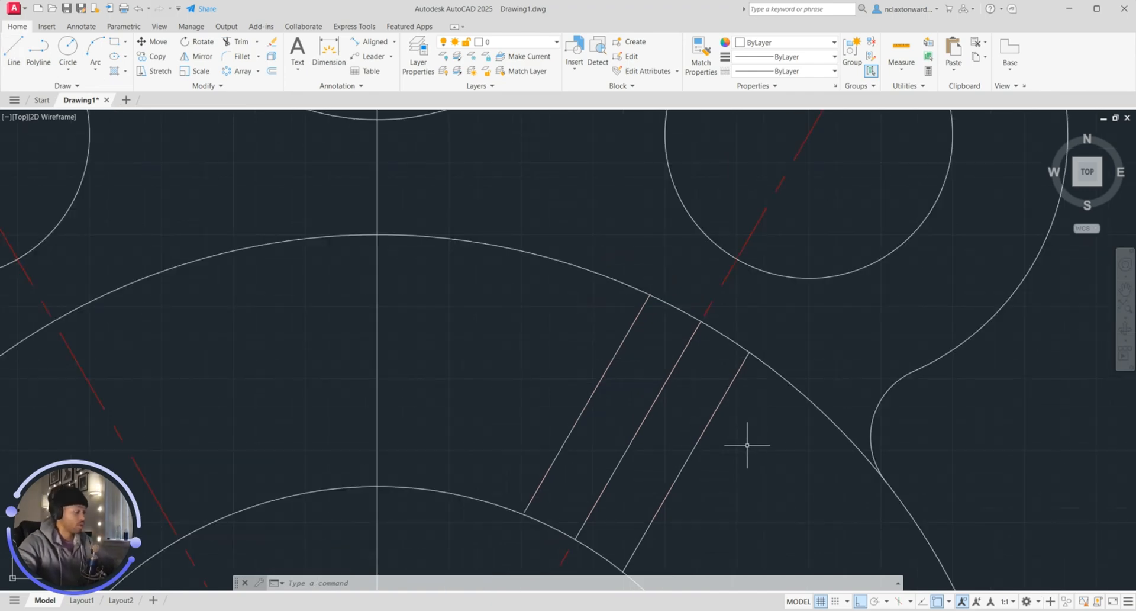
pyautogui.hotkey('ctrl', 'z')
pyautogui.hotkey('ctrl', 'z')
pyautogui.hotkey('ctrl', 'z')
pyautogui.hotkey('ctrl', 'z')
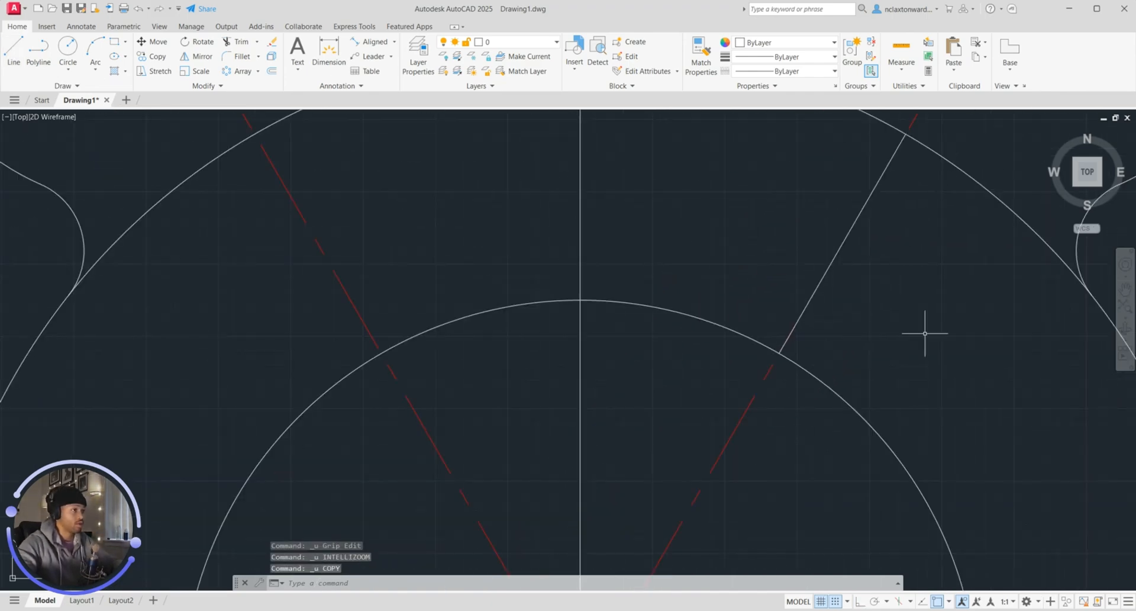
pyautogui.hotkey('ctrl', 'z')
# Set the right angled construction line's color to ByLayer and change its linetype to a solid one.
pyautogui.click(861, 256)
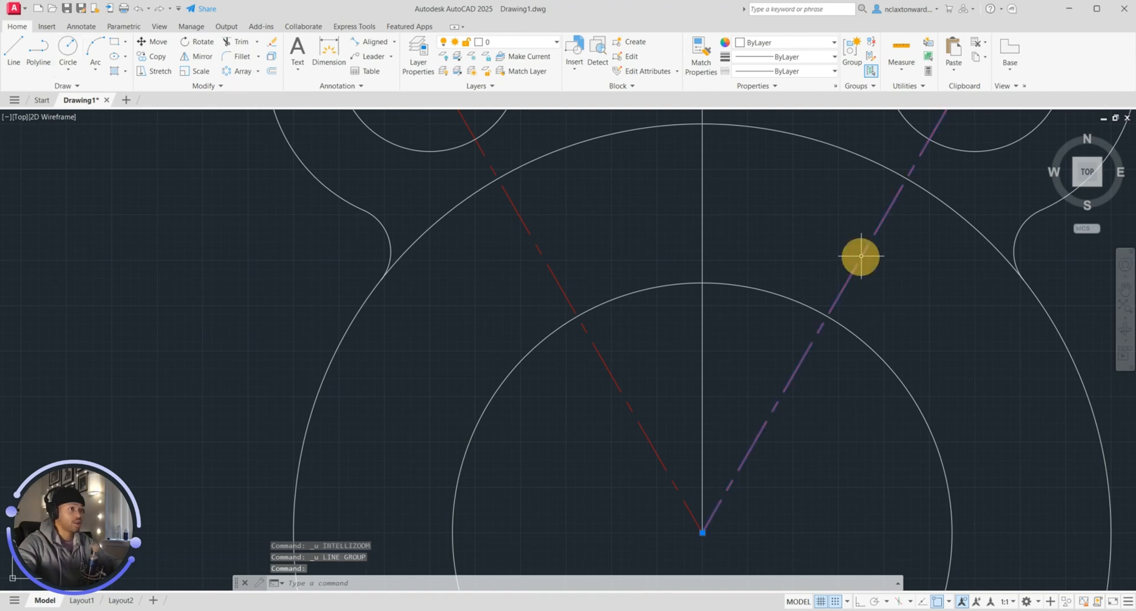
pyautogui.click(752, 45)
pyautogui.click(764, 56)
pyautogui.click(781, 71)
pyautogui.click(779, 105)
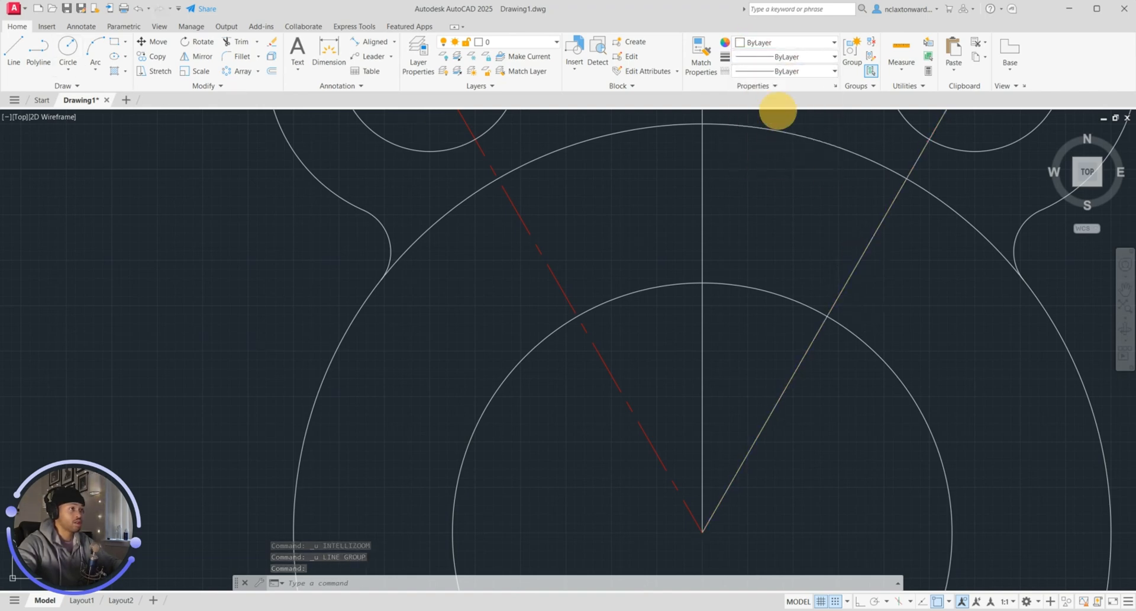
pyautogui.click(886, 257)
pyautogui.press('Escape')
pyautogui.press('Escape')
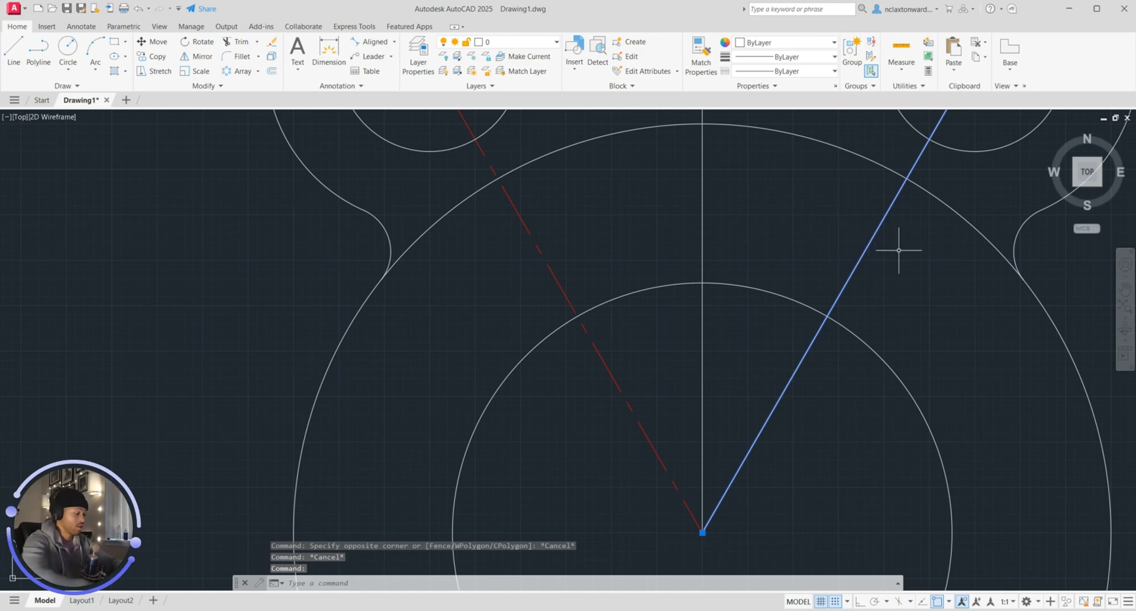
# Copy the right angled construction line 4 units to each side of itself.
pyautogui.press('Return')
pyautogui.click(865, 249)
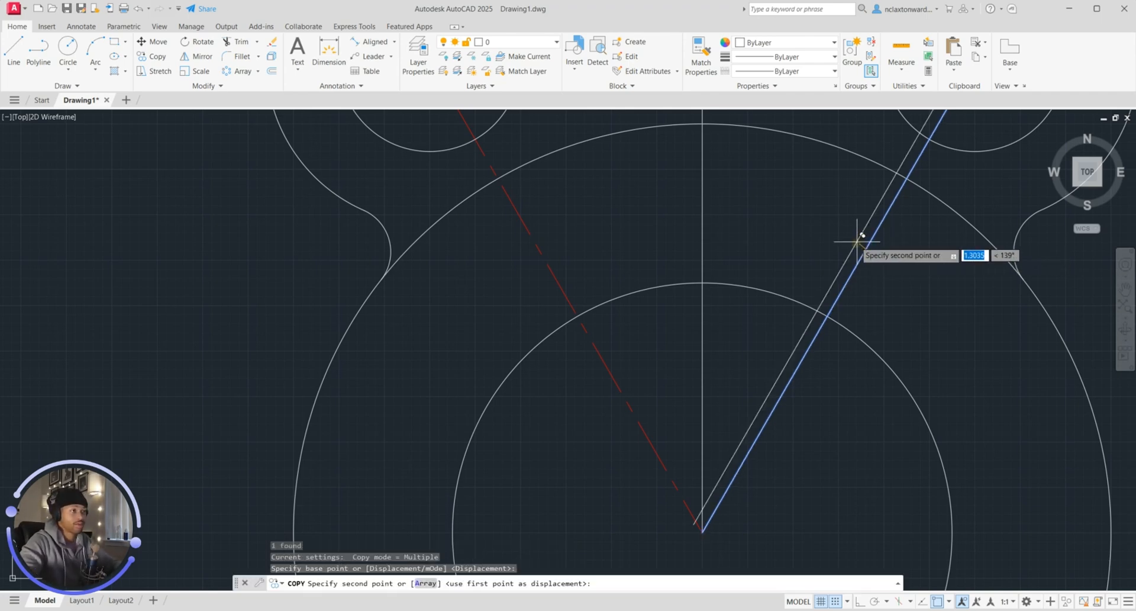
pyautogui.write('4')
pyautogui.press('Return')
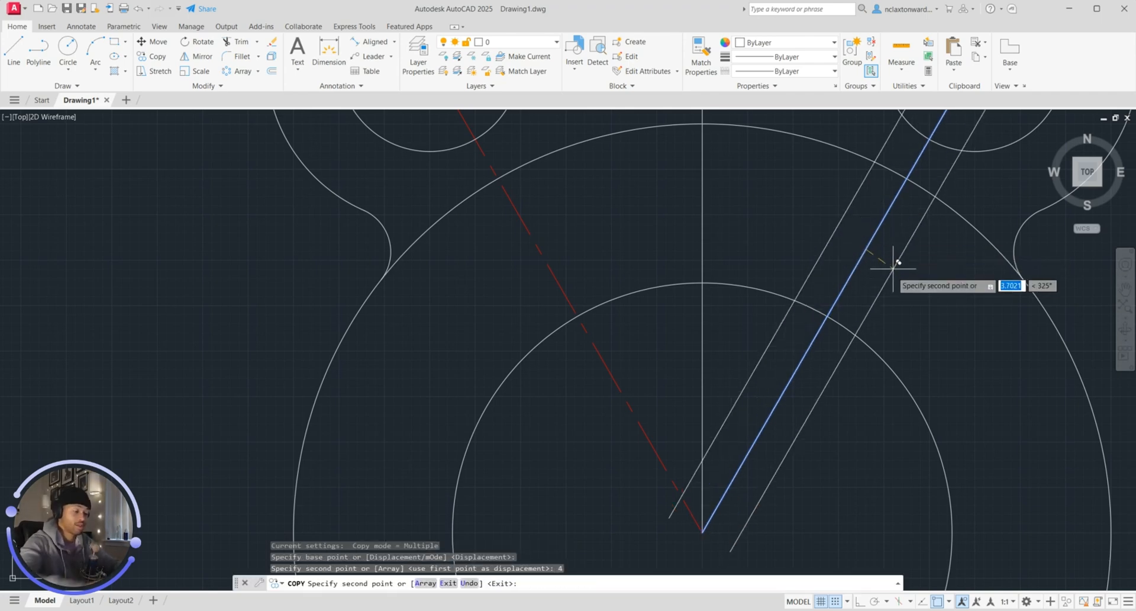
pyautogui.write('4')
pyautogui.press('Return')
pyautogui.press('Escape')
# Trim the two copied spoke lines back to the radius 45 circle, removing their portions outside it.
pyautogui.scroll(4, 897, 283)
pyautogui.moveTo(900, 290); pyautogui.dragTo(879, 309, button='middle')
pyautogui.scroll(-2, 879, 308)
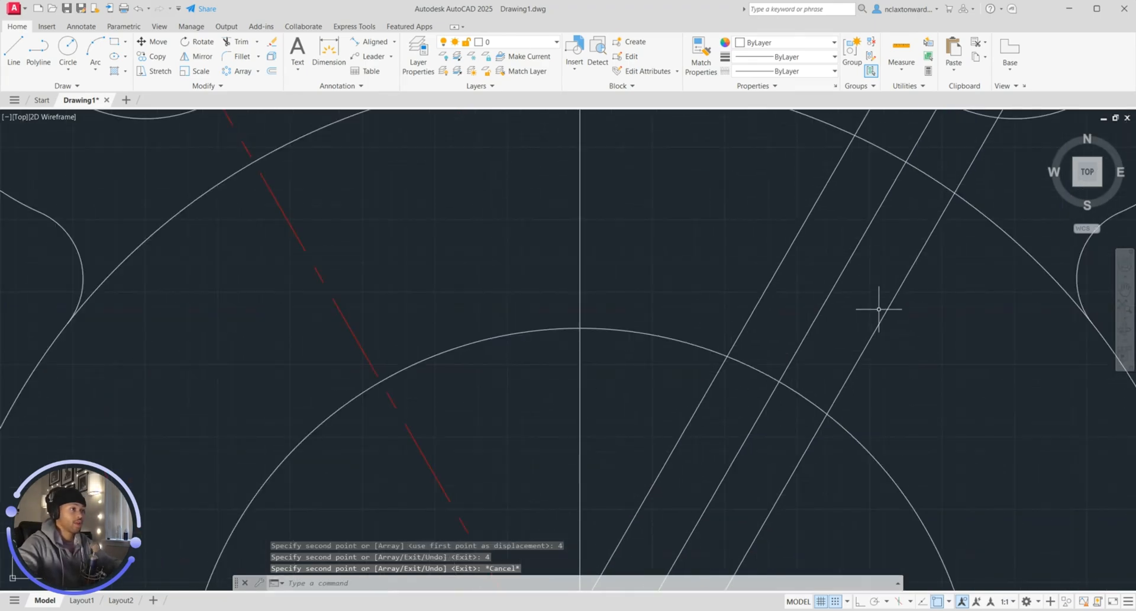
pyautogui.scroll(-2, 837, 183)
pyautogui.write('tr')
pyautogui.press('Return')
pyautogui.scroll(-3, 609, 160)
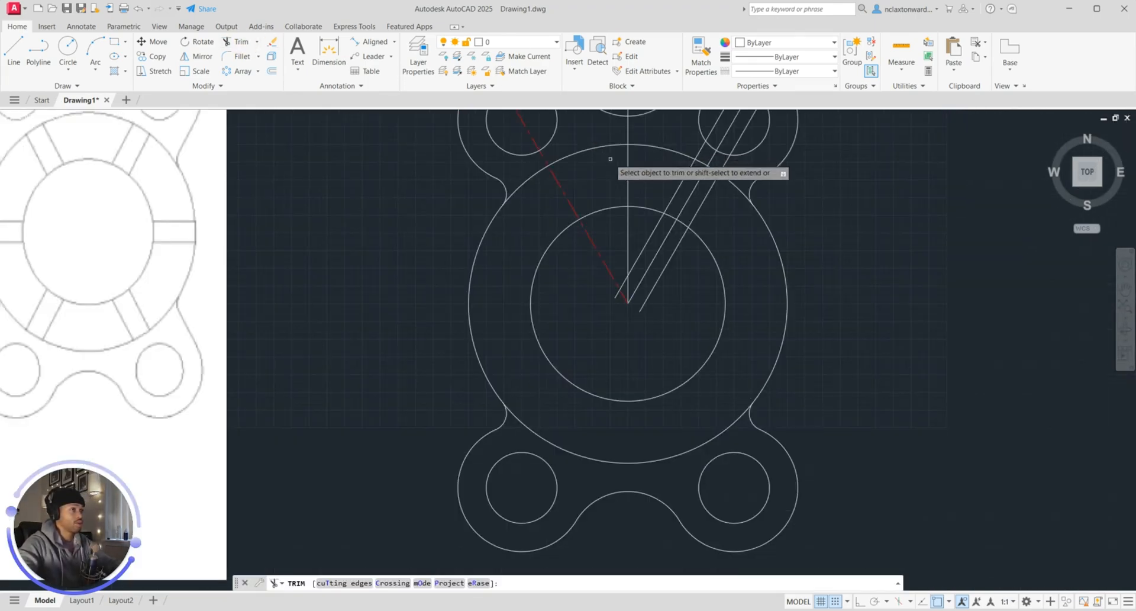
pyautogui.scroll(3, 627, 278)
pyautogui.scroll(4, 627, 279)
pyautogui.click(745, 209)
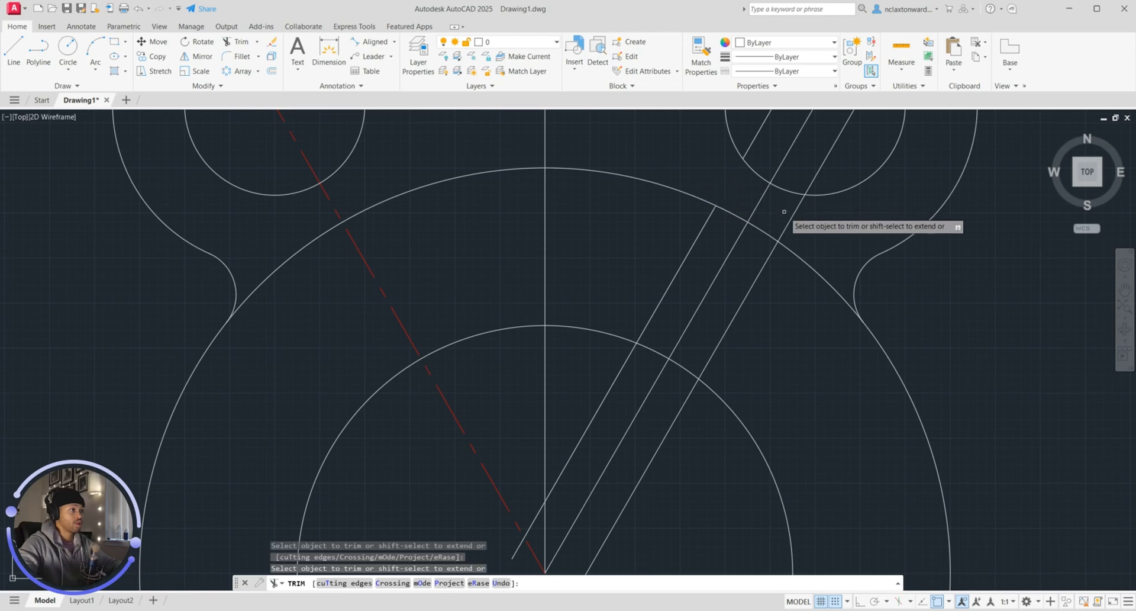
pyautogui.press('Return')
pyautogui.scroll(-2, 763, 149)
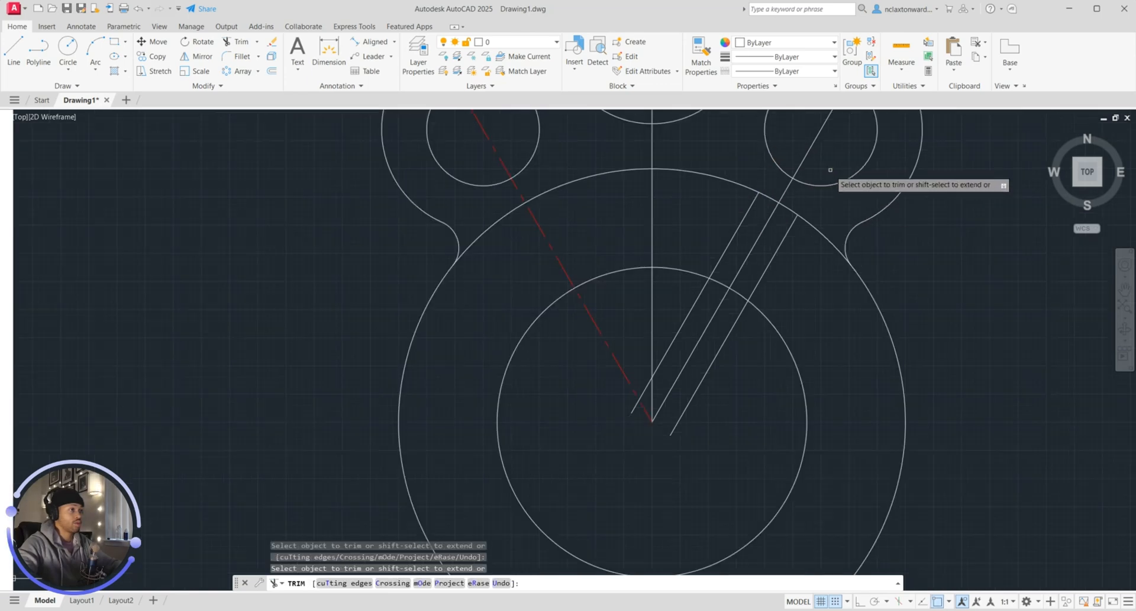
pyautogui.moveTo(822, 155); pyautogui.dragTo(737, 255, button='middle')
pyautogui.click(734, 197)
pyautogui.click(771, 208)
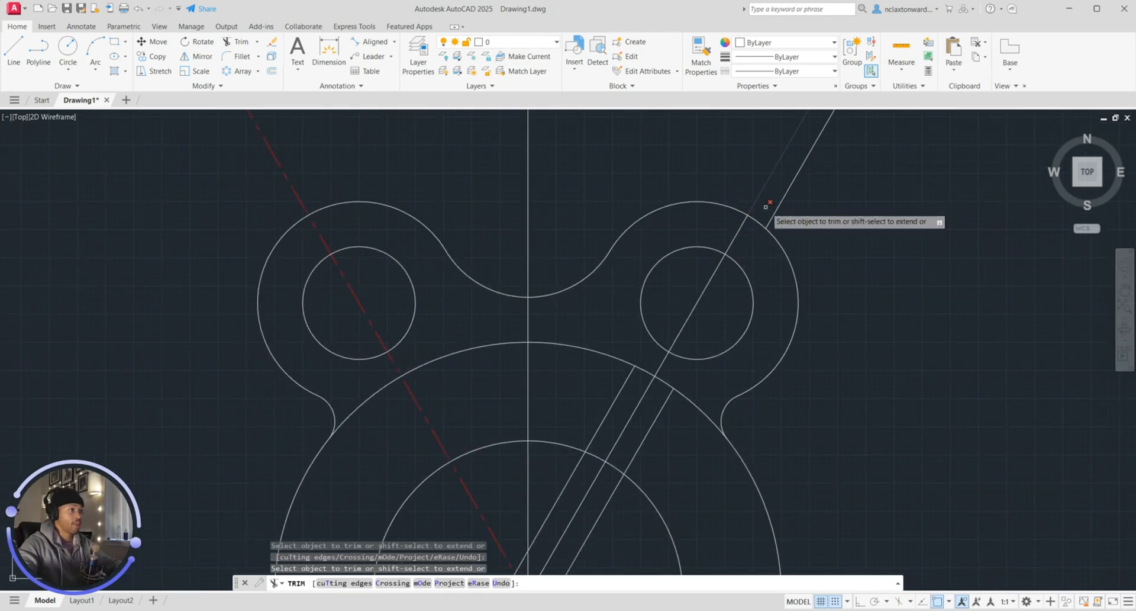
# Trim away the portions of the two spoke lines inside the radius 27.5 circle.
pyautogui.moveTo(595, 386); pyautogui.dragTo(714, 290, button='middle')
pyautogui.click(686, 382)
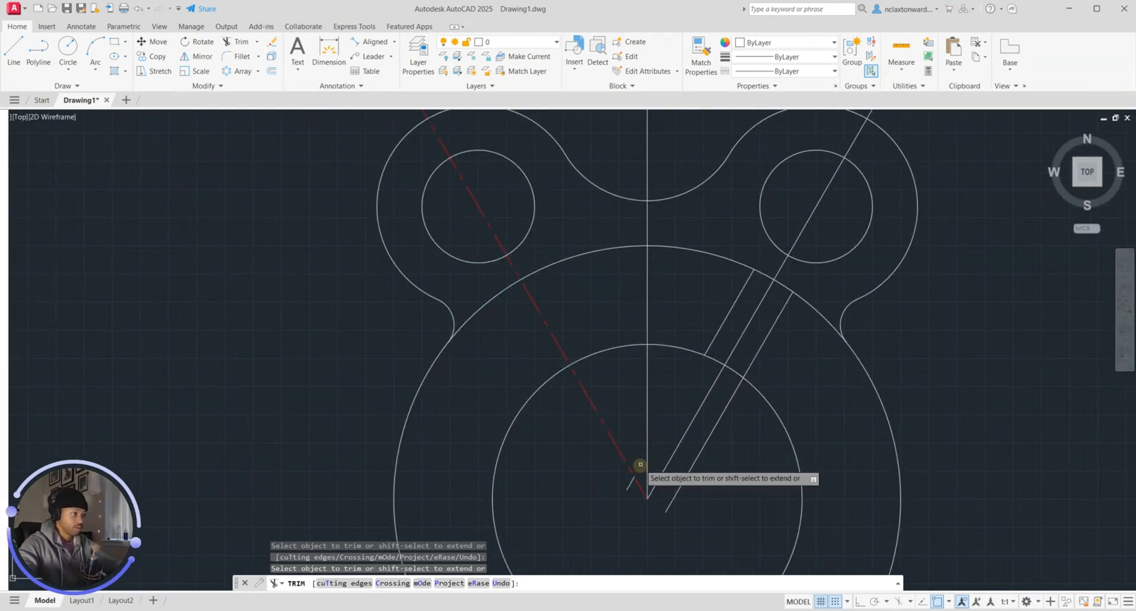
pyautogui.click(630, 483)
pyautogui.click(672, 482)
pyautogui.click(887, 398)
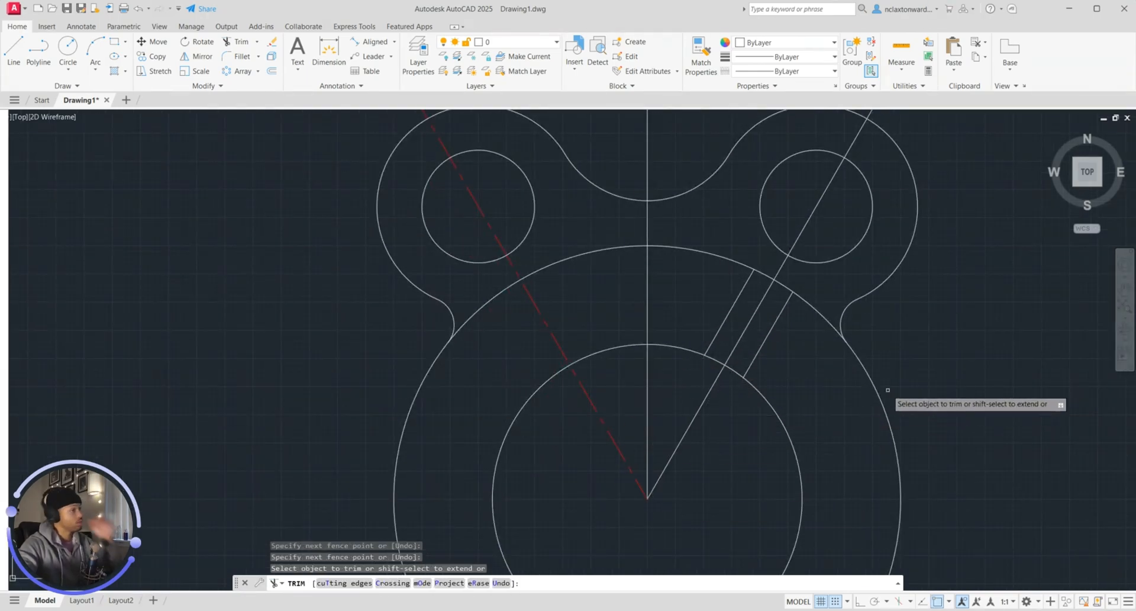
pyautogui.press('Return')
pyautogui.press('Escape')
# Try to dimension the spacing of the two spoke lines with the general Dimension command and undo the result.
pyautogui.scroll(6, 697, 326)
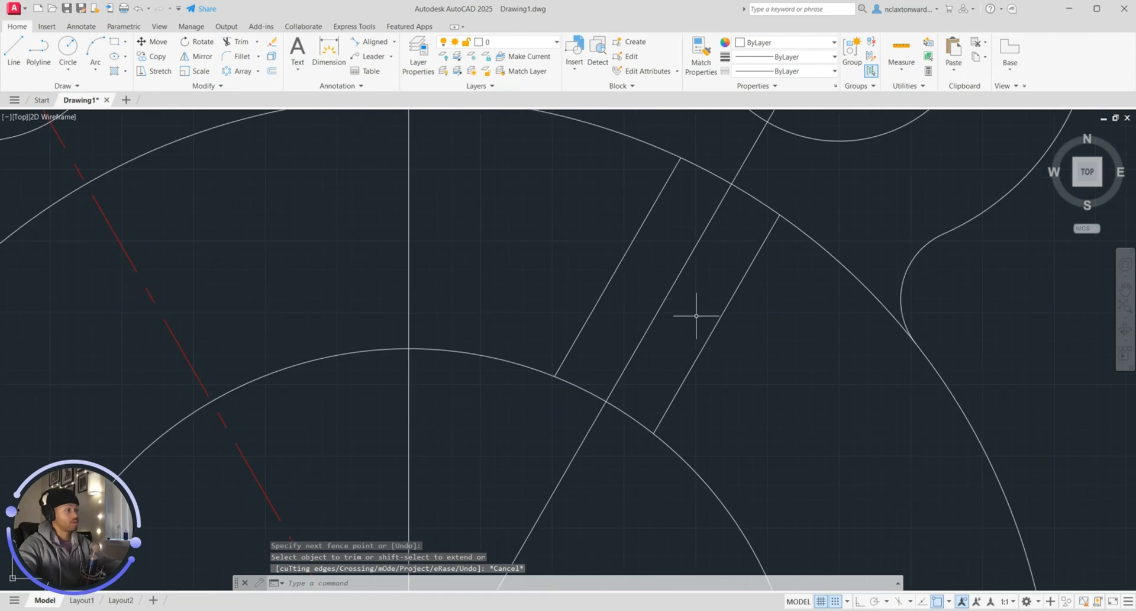
pyautogui.click(328, 53)
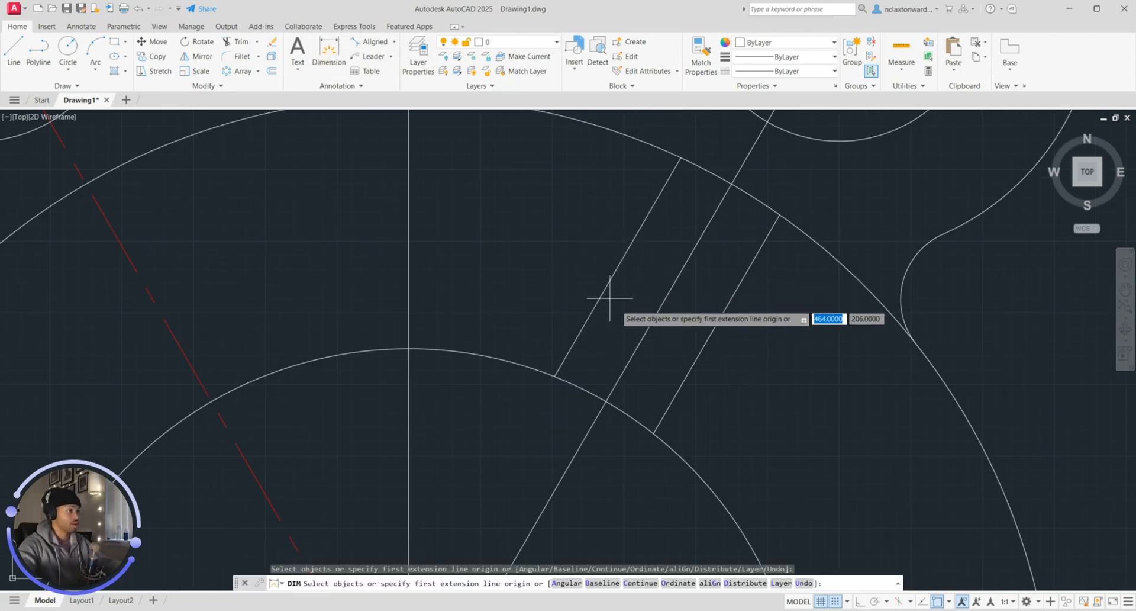
pyautogui.click(619, 265)
pyautogui.click(620, 265)
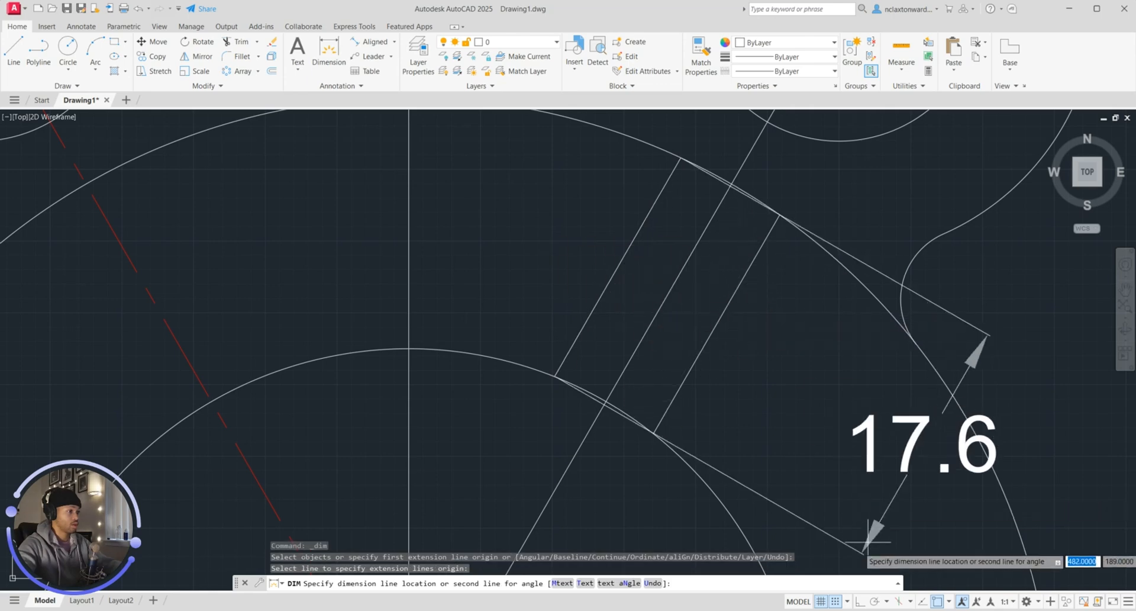
pyautogui.click(713, 334)
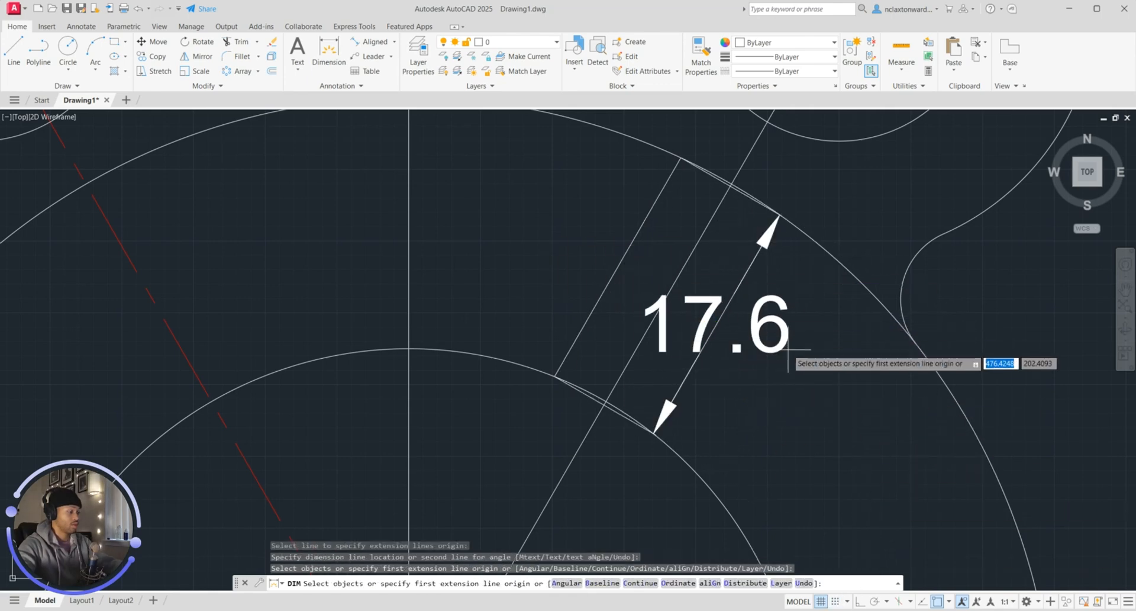
pyautogui.hotkey('ctrl', 'z')
# Check the distance between the two spoke lines with an aligned dimension preview.
pyautogui.click(370, 41)
pyautogui.click(605, 292)
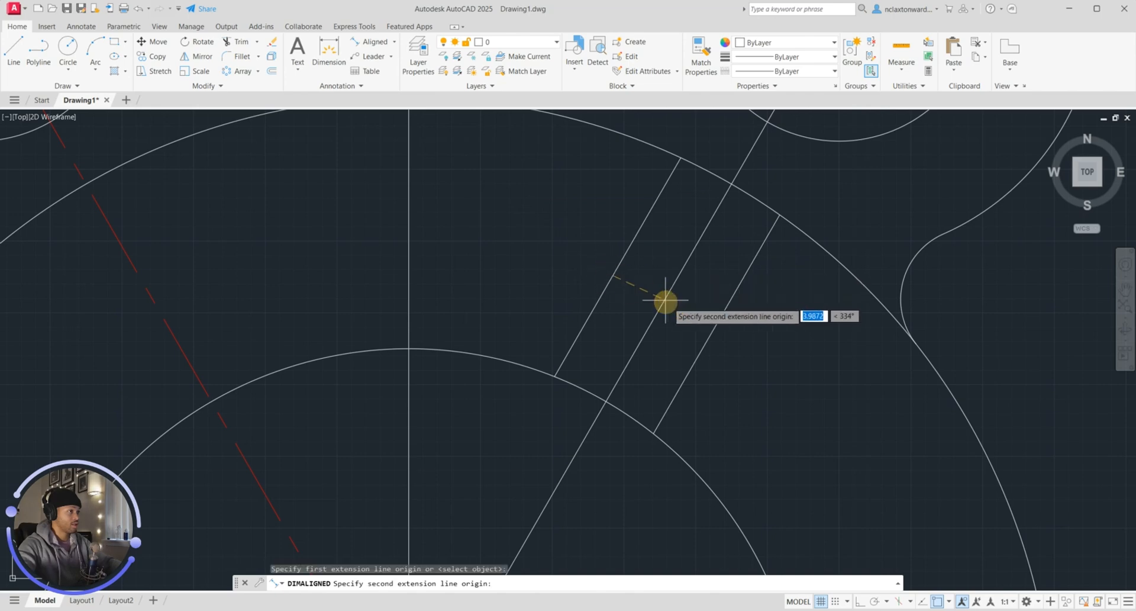
pyautogui.click(699, 346)
pyautogui.press('Escape')
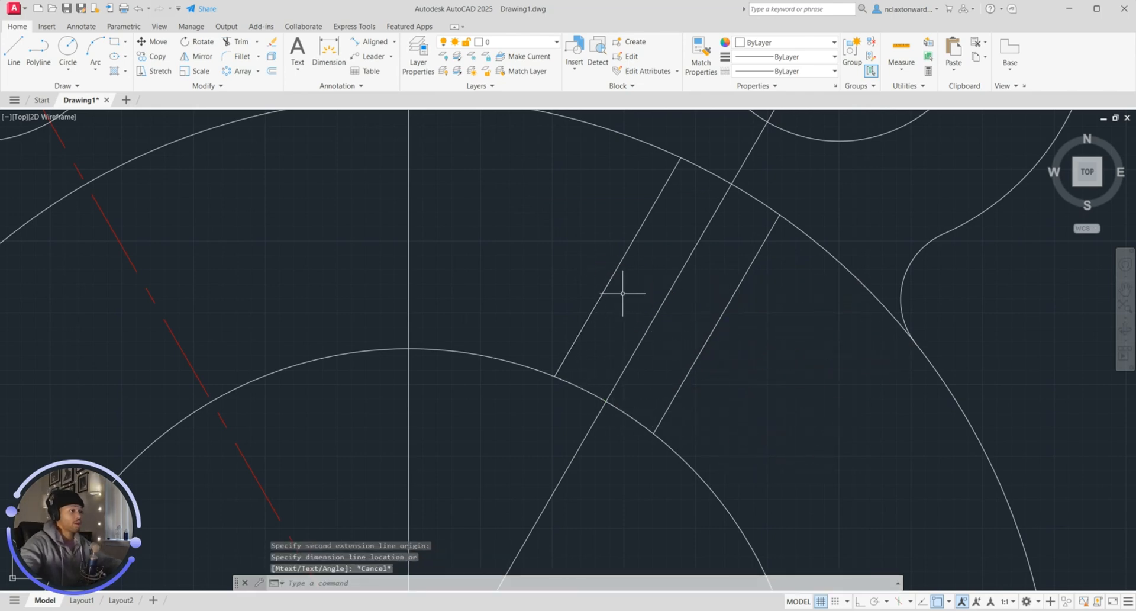
# Polar-array the two spoke lines around the concentric circles' center with 6 items over 360 degrees.
pyautogui.click(703, 365)
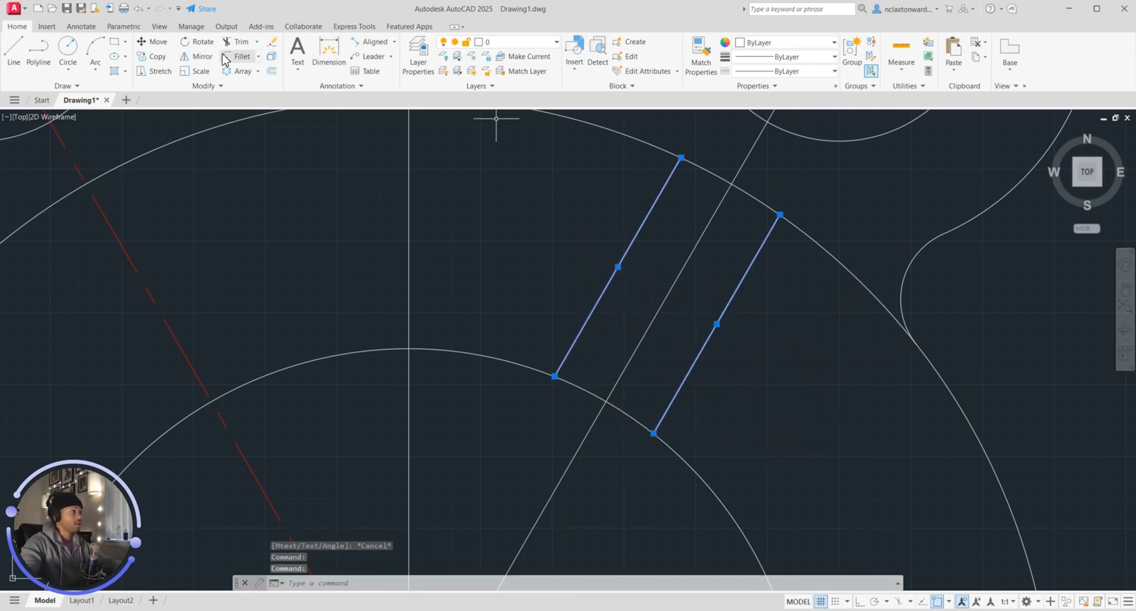
pyautogui.click(258, 71)
pyautogui.click(248, 134)
pyautogui.scroll(-5, 451, 254)
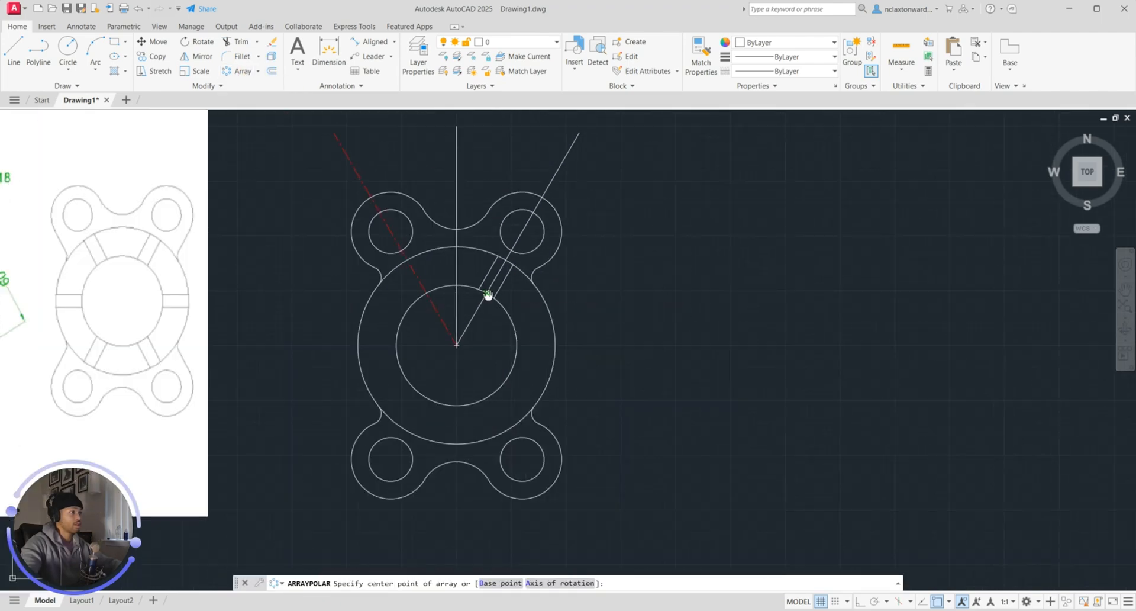
pyautogui.scroll(4, 467, 236)
pyautogui.click(494, 470)
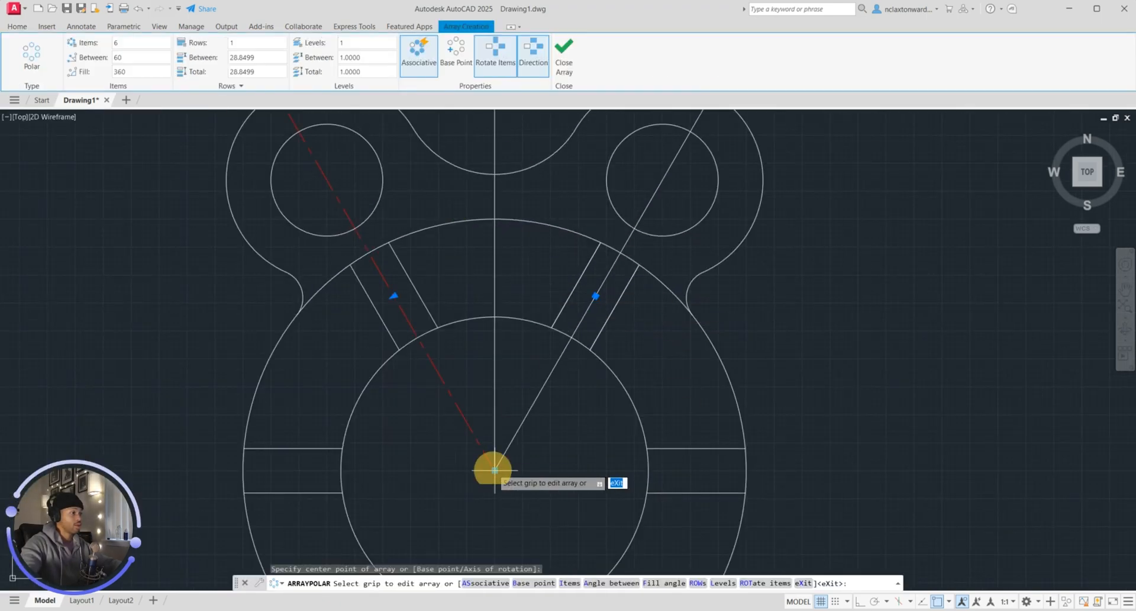
pyautogui.scroll(-5, 172, 246)
pyautogui.moveTo(172, 246); pyautogui.dragTo(512, 327, button='middle')
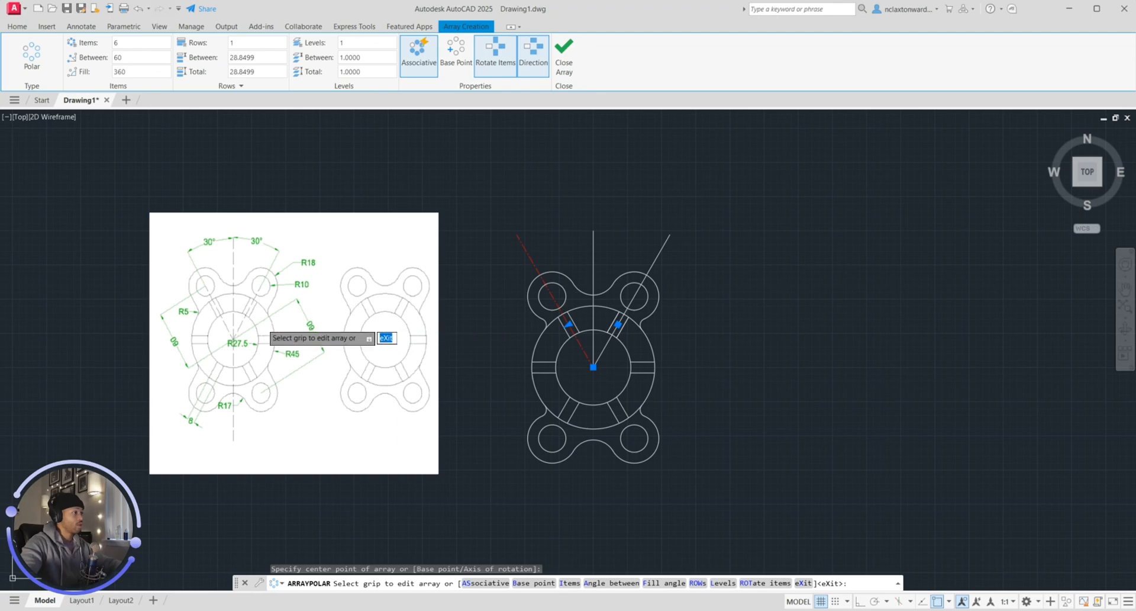
pyautogui.scroll(4, 608, 369)
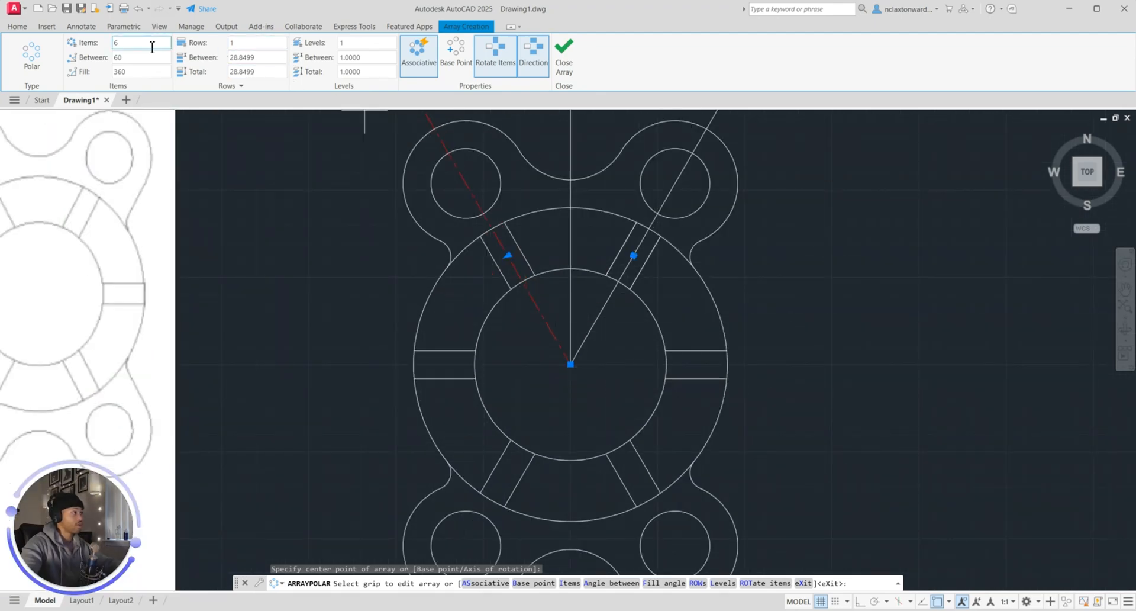
pyautogui.click(574, 59)
# Set the right angled construction line's color to Red and its linetype to CENTER.
pyautogui.scroll(2, 651, 278)
pyautogui.click(615, 249)
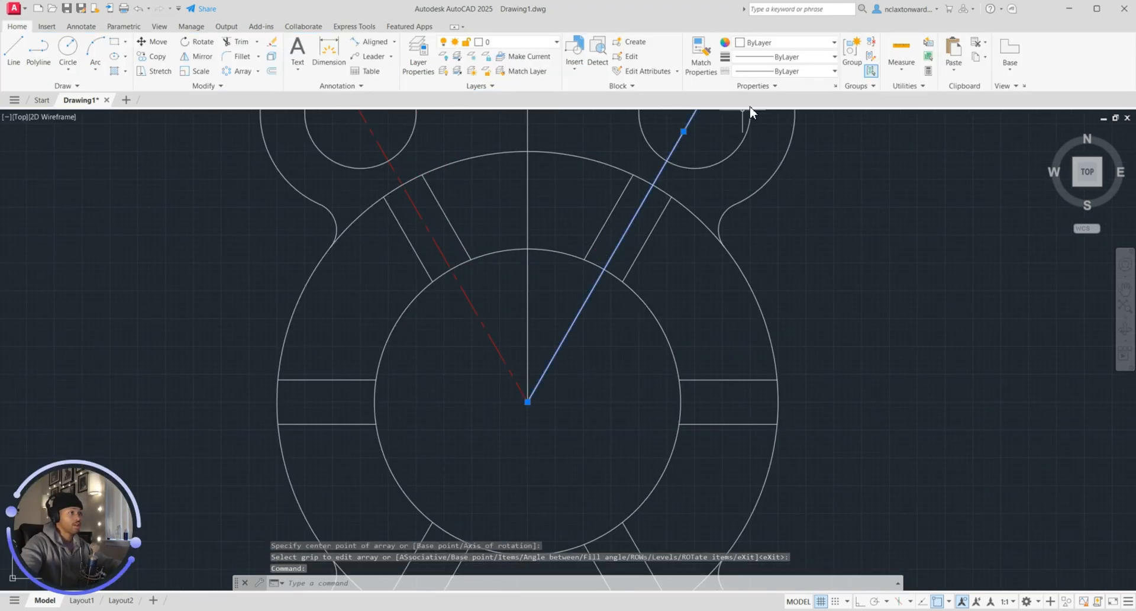
pyautogui.click(766, 45)
pyautogui.click(760, 86)
pyautogui.click(785, 71)
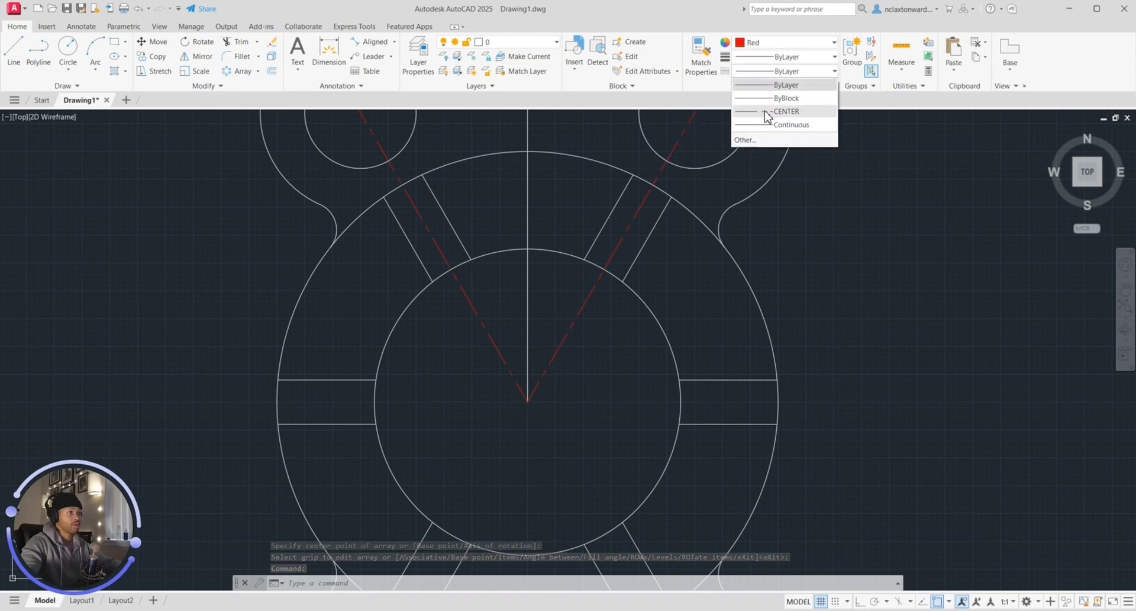
pyautogui.click(769, 113)
pyautogui.press('Escape')
# Stretch the vertical line down to the bottom of the lower lobes and make it a Red line with CENTER linetype.
pyautogui.scroll(-4, 756, 317)
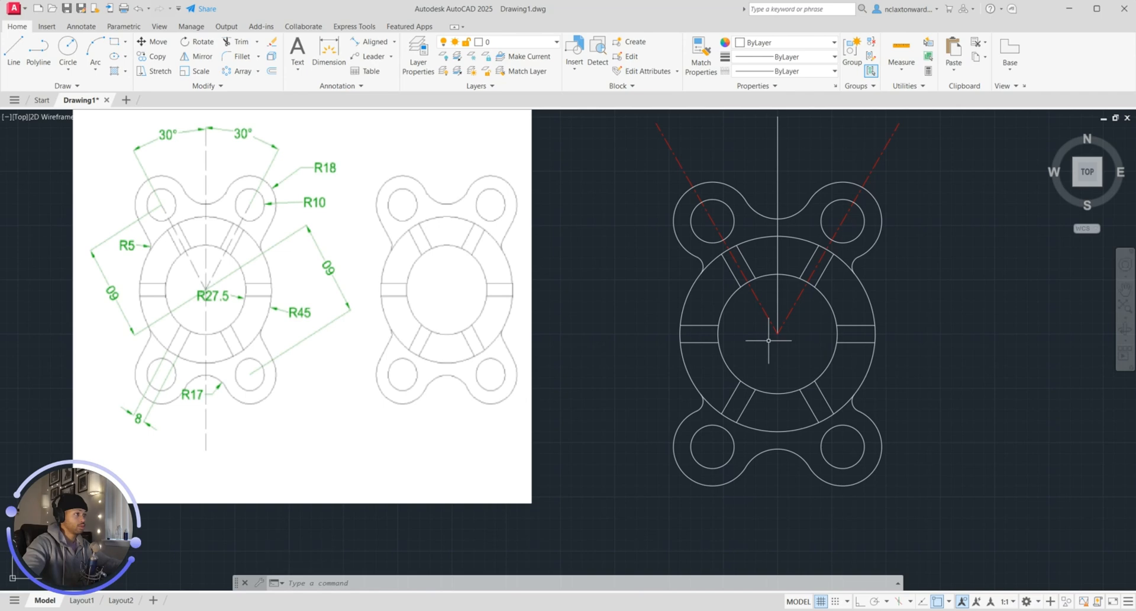
pyautogui.moveTo(778, 333); pyautogui.dragTo(777, 485)
pyautogui.click(777, 302)
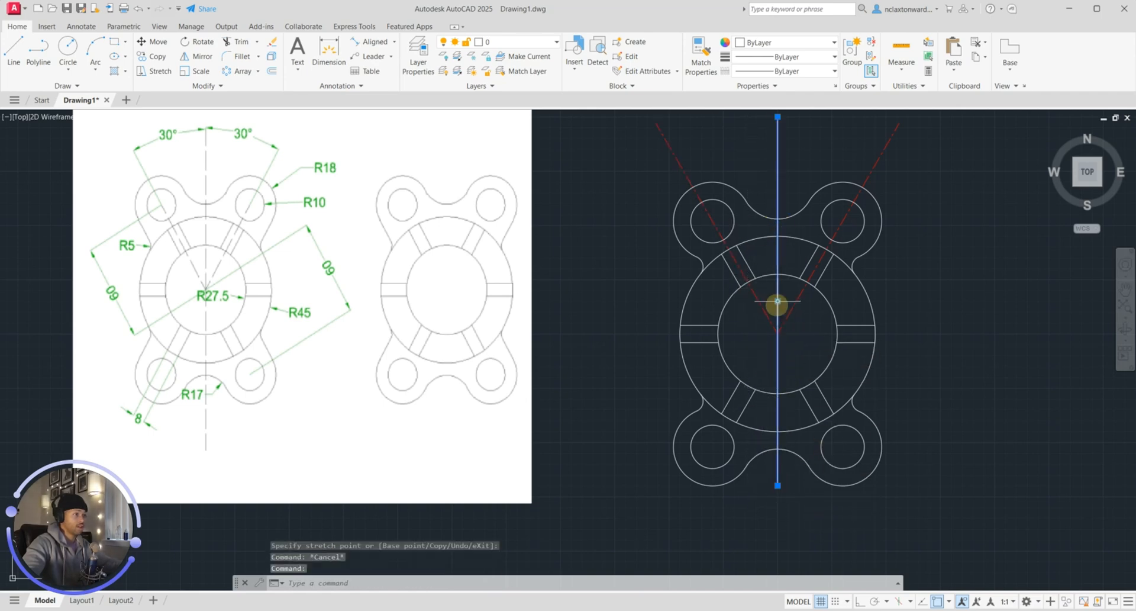
pyautogui.click(793, 64)
pyautogui.click(786, 68)
pyautogui.click(767, 43)
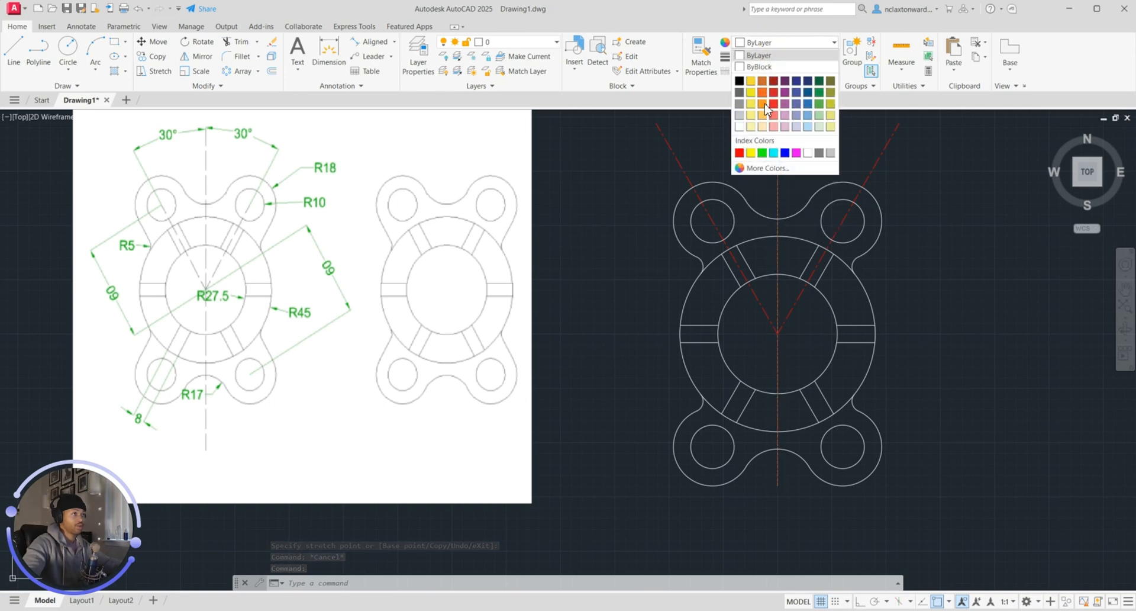
pyautogui.click(774, 104)
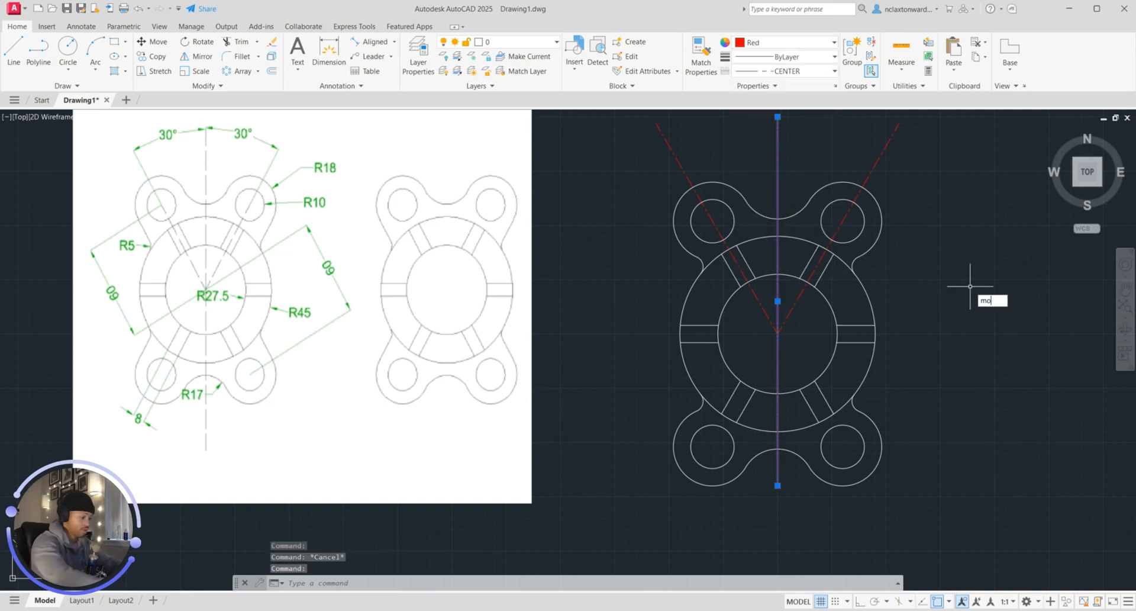
# View the vertical center line's properties.
pyautogui.write('mo')
pyautogui.press('Return')
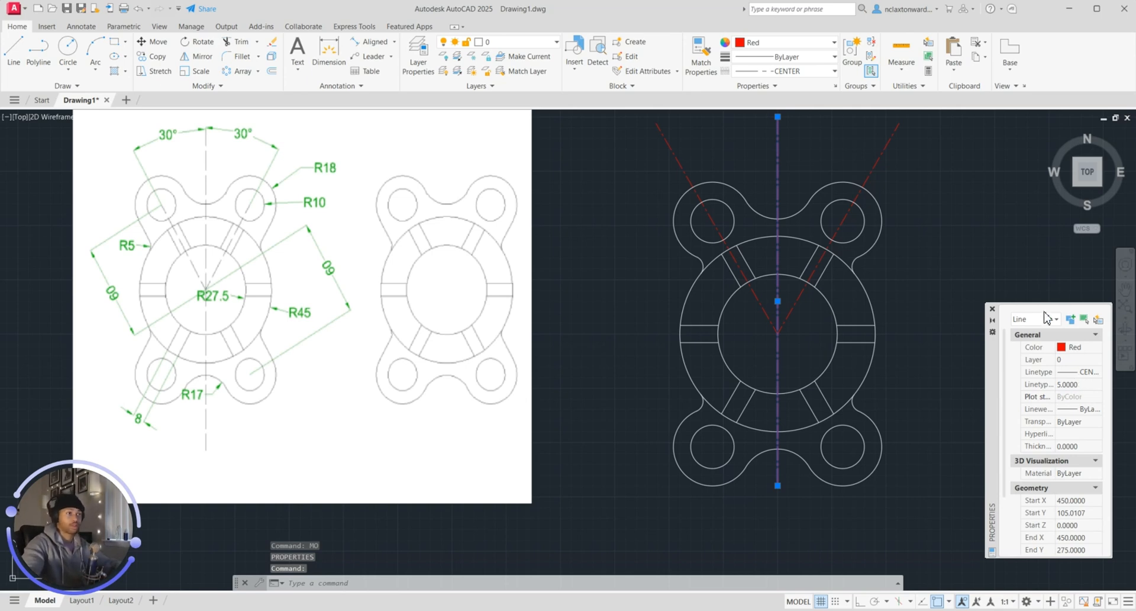
pyautogui.click(992, 309)
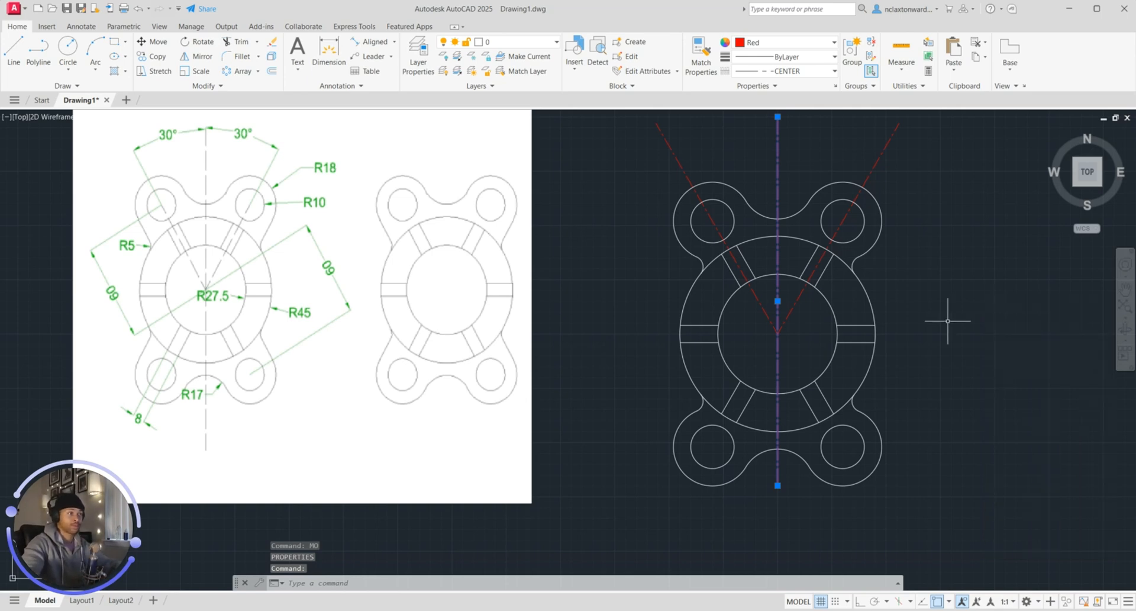
# Add an aligned dimension from the upper-left hole's center to the concentric circles' center, placed outside the part's left side.
pyautogui.click(334, 62)
pyautogui.press('Escape')
pyautogui.write('dal')
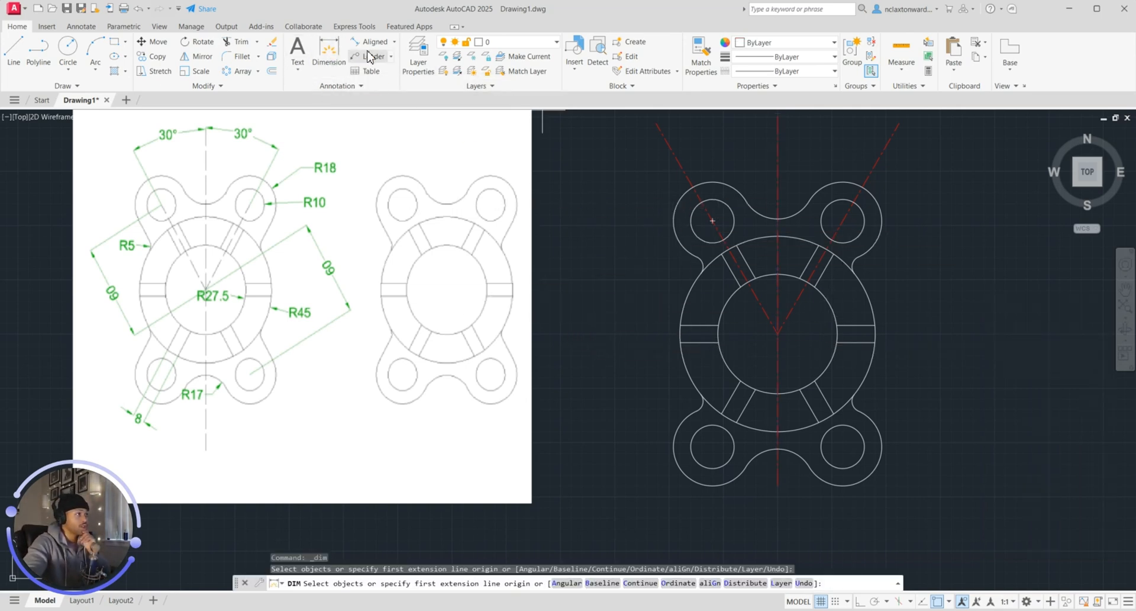
pyautogui.press('Return')
pyautogui.click(712, 221)
pyautogui.click(777, 333)
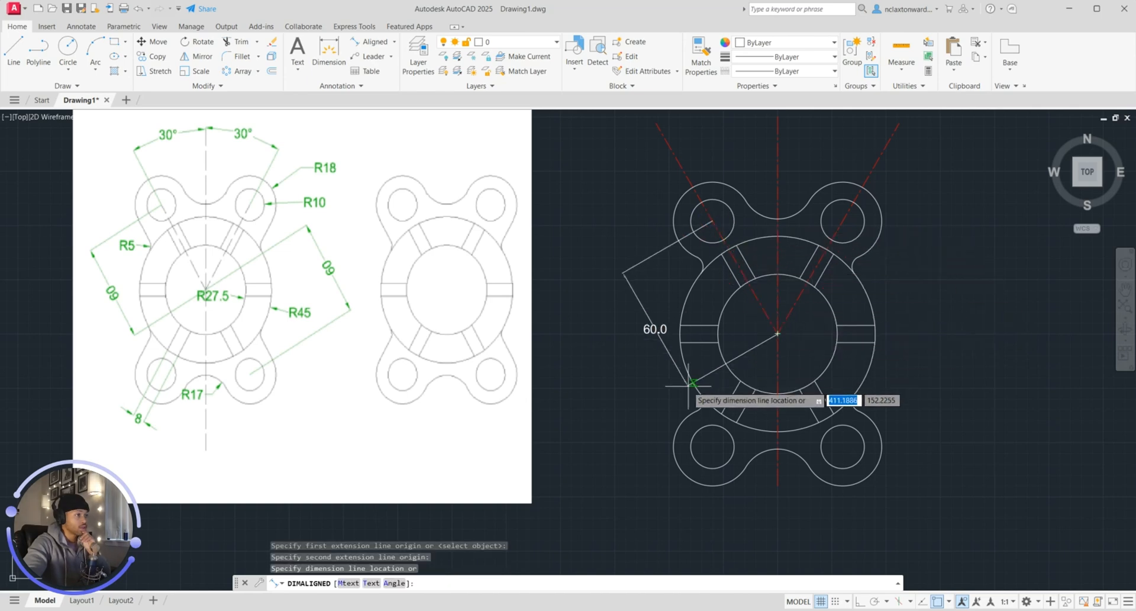
pyautogui.click(671, 378)
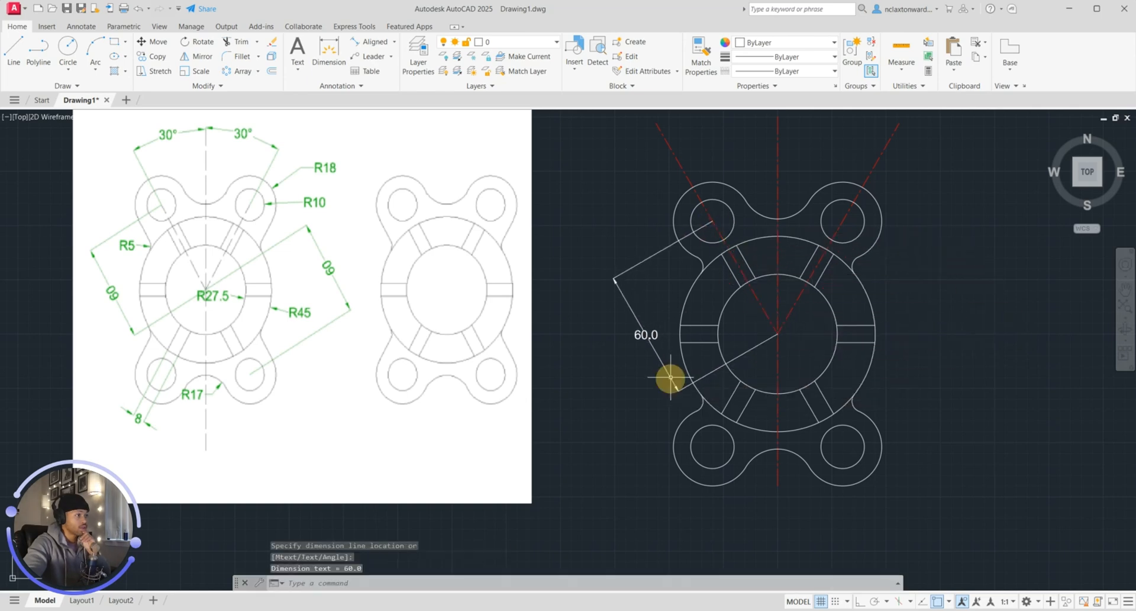
# Add an angular dimension between the left angled line and the vertical center line, placed above the part.
pyautogui.click(394, 41)
pyautogui.click(379, 118)
pyautogui.click(689, 177)
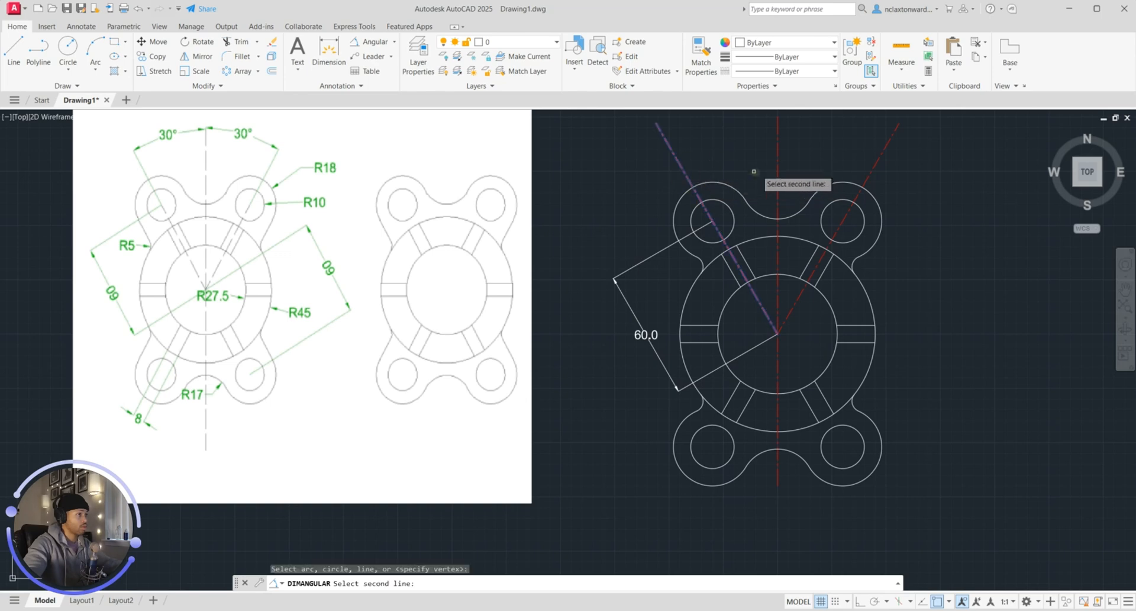
pyautogui.click(776, 171)
pyautogui.moveTo(727, 132); pyautogui.dragTo(748, 235, button='middle')
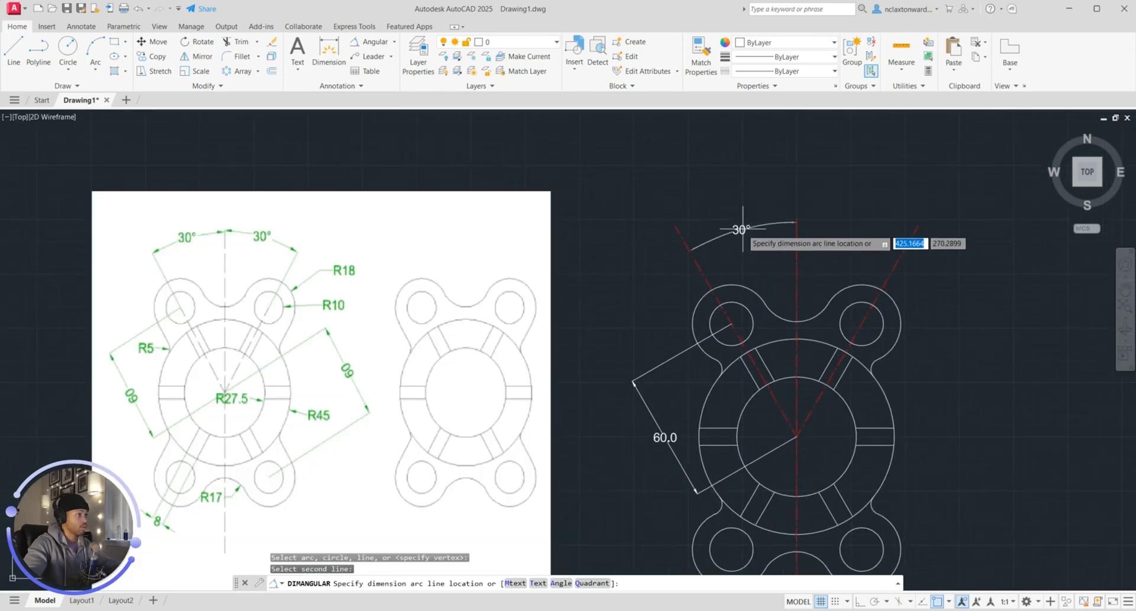
pyautogui.click(766, 229)
pyautogui.press('Escape')
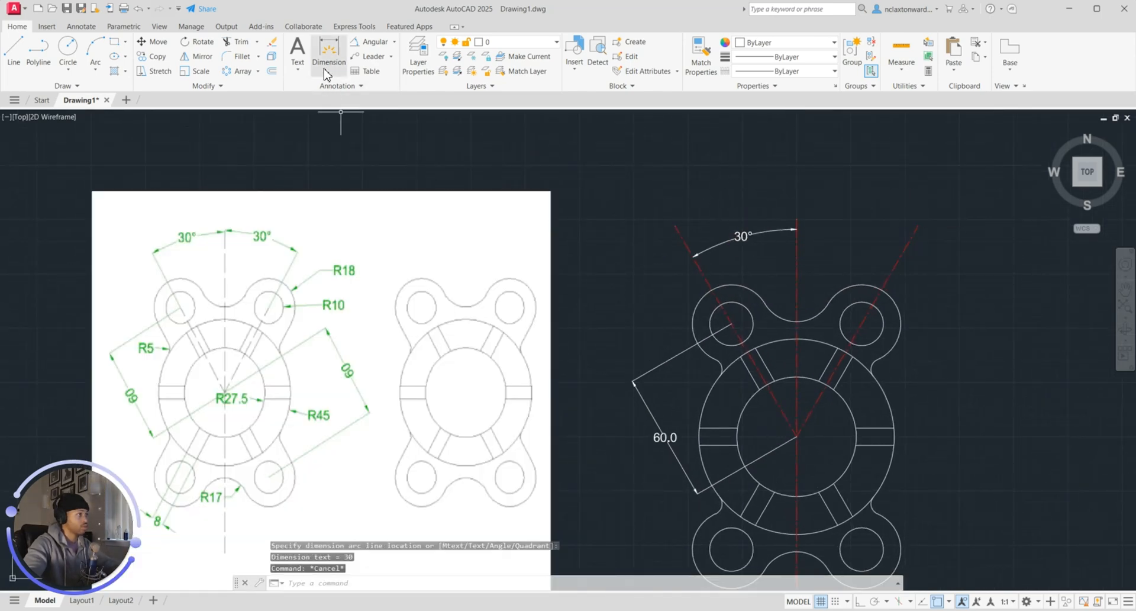
# Add radius dimensions to the upper-right lobe's outer arc and to its hole, placing both labels outside the part's right side.
pyautogui.click(394, 42)
pyautogui.click(380, 157)
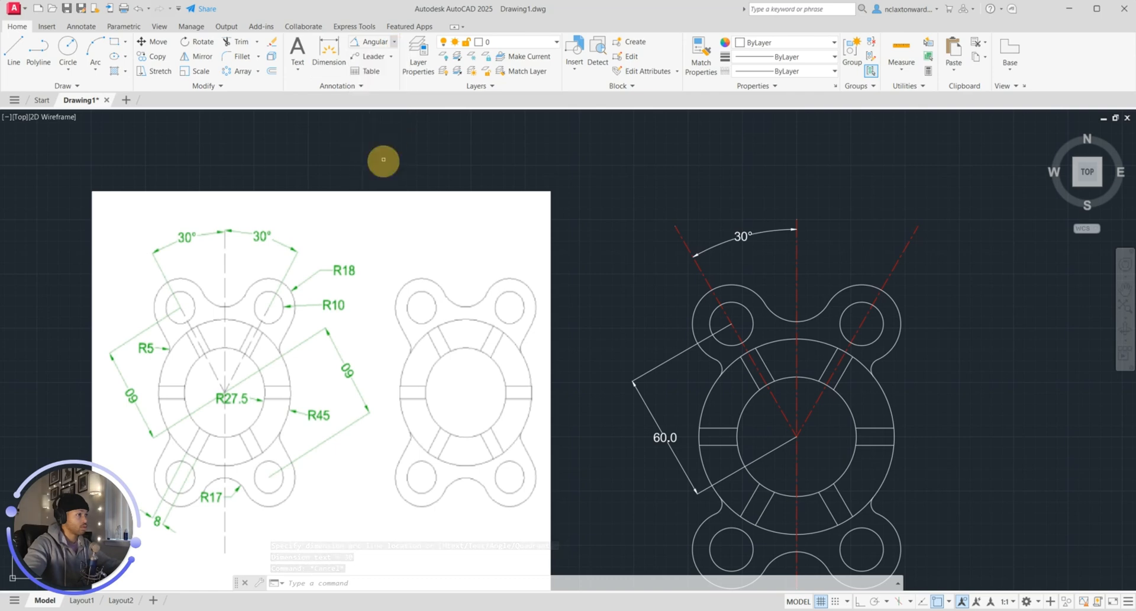
pyautogui.click(899, 319)
pyautogui.click(919, 296)
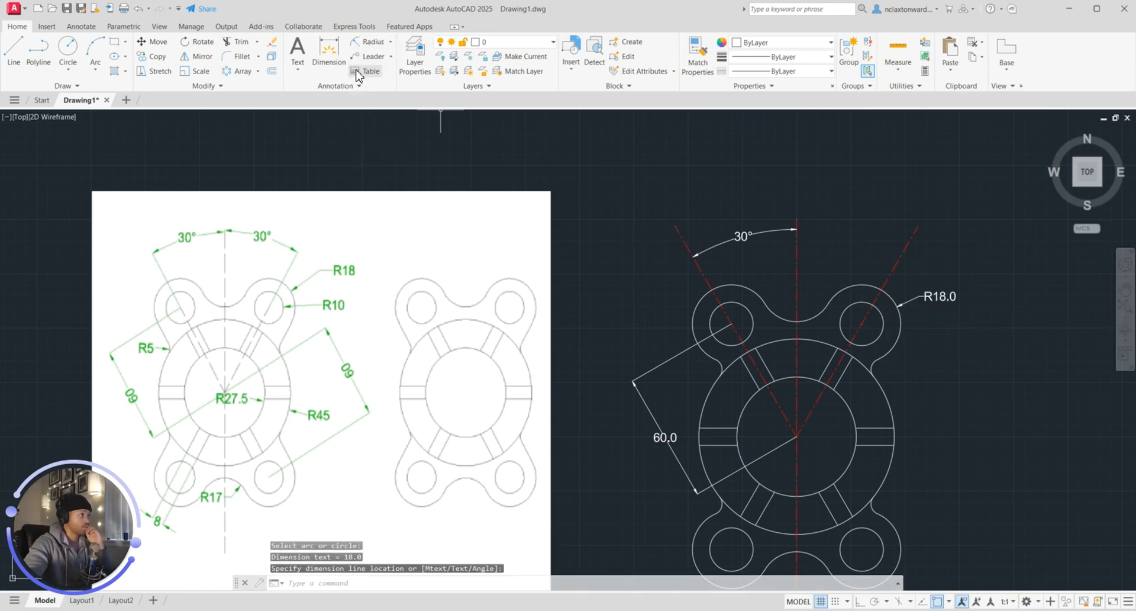
pyautogui.click(368, 43)
pyautogui.click(878, 309)
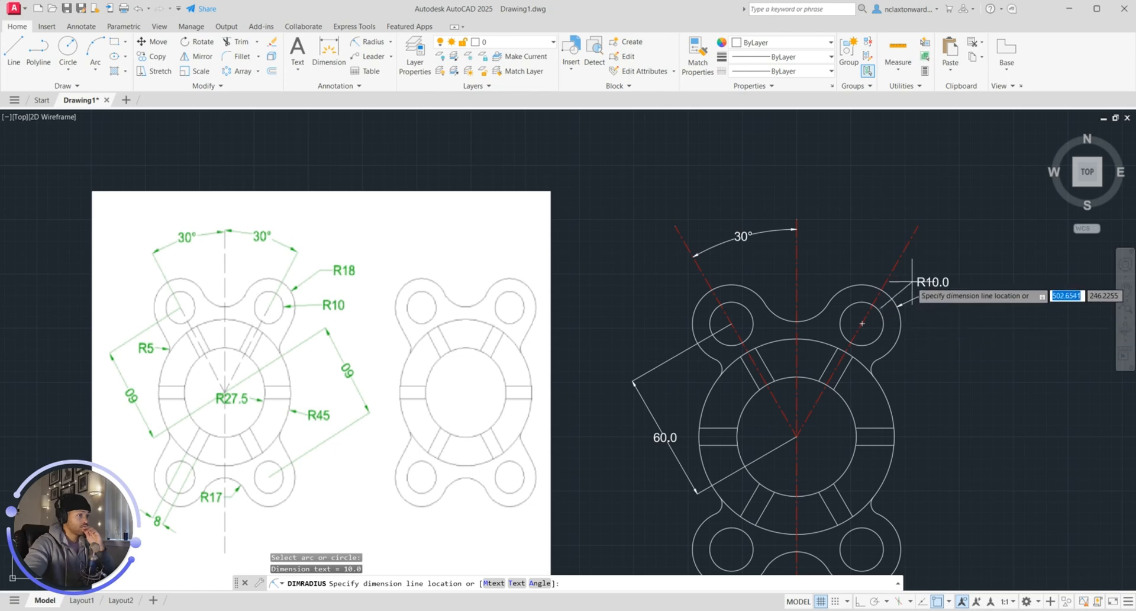
pyautogui.click(921, 359)
pyautogui.press('Escape')
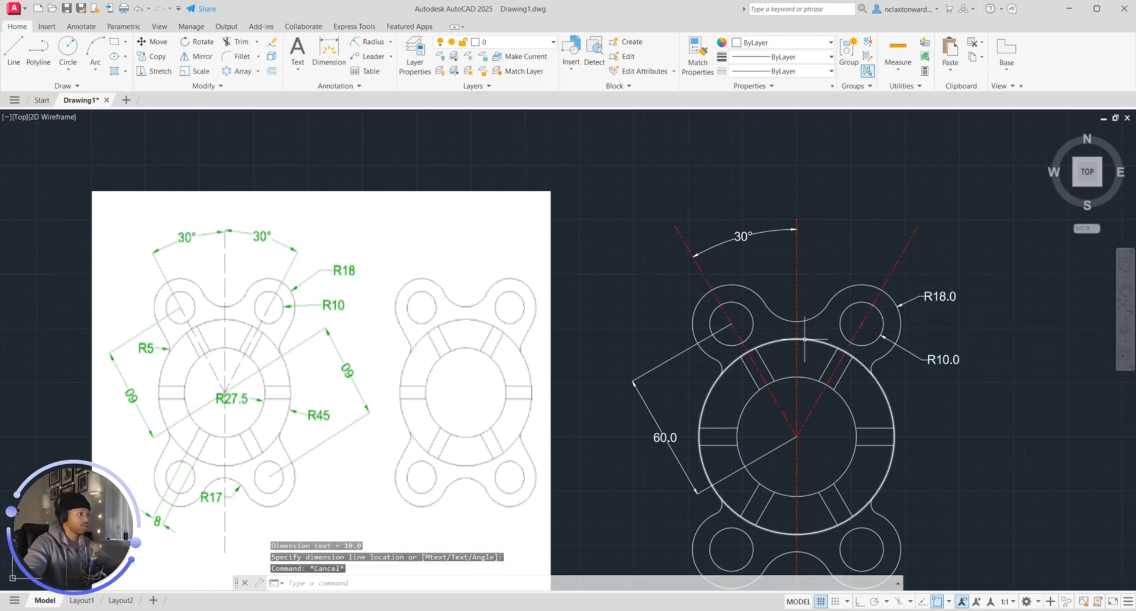
# Add radius dimensions to the two concentric circles, with the inner circle's label inside it and the outer circle's label outside at the lower right.
pyautogui.moveTo(699, 408); pyautogui.dragTo(681, 345, button='middle')
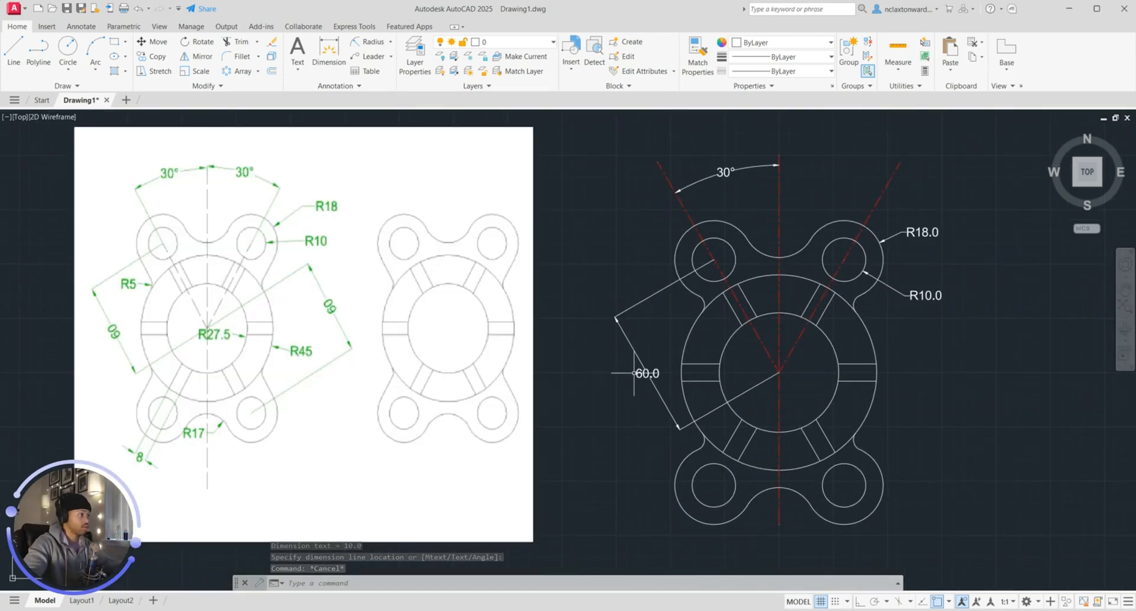
pyautogui.click(368, 42)
pyautogui.click(829, 401)
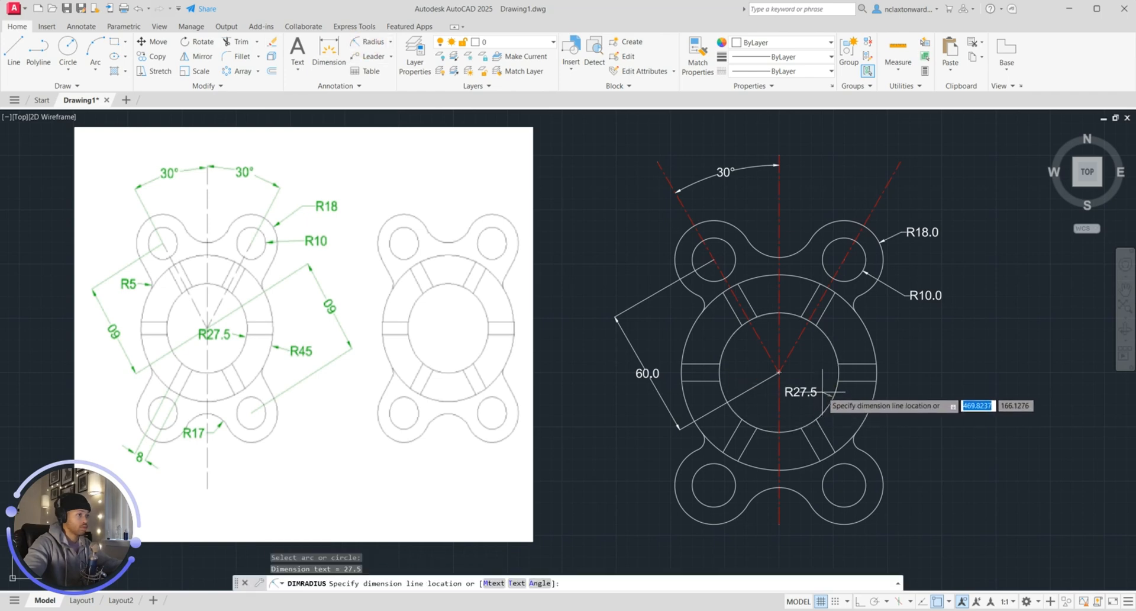
pyautogui.click(805, 388)
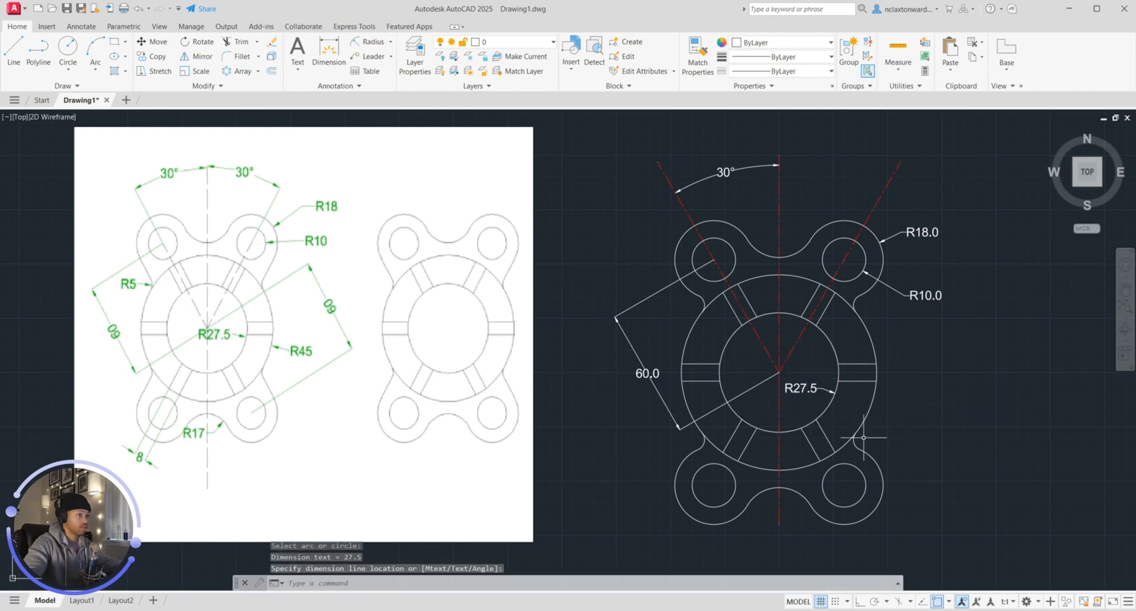
pyautogui.click(369, 44)
pyautogui.click(868, 412)
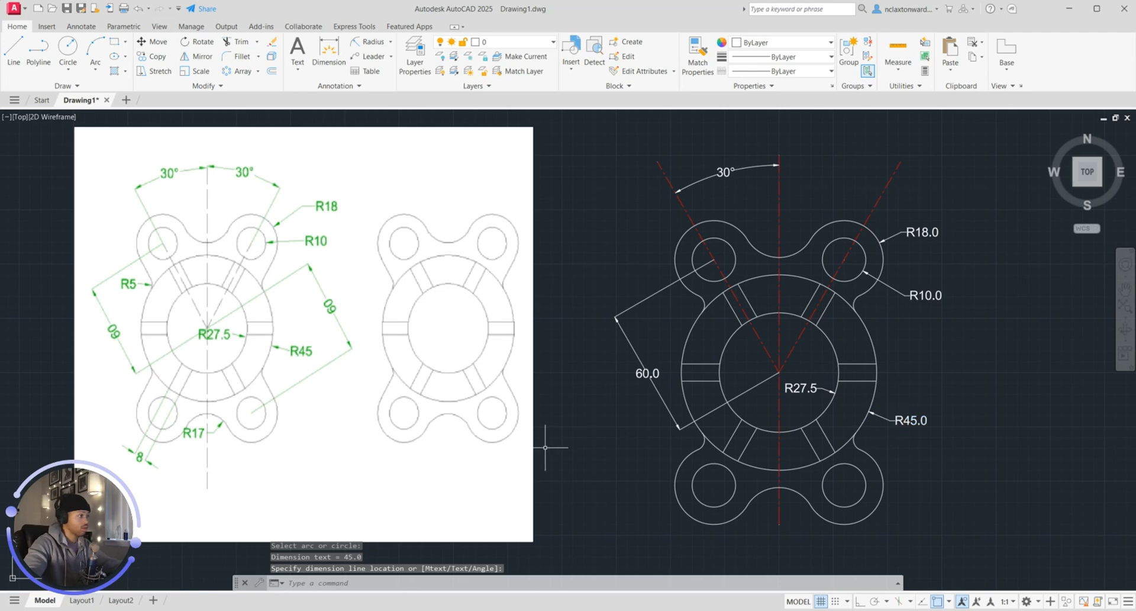
# Add a radius dimension to the concave arc between the two lower lobes, placing its label below the arc.
pyautogui.click(371, 42)
pyautogui.click(796, 497)
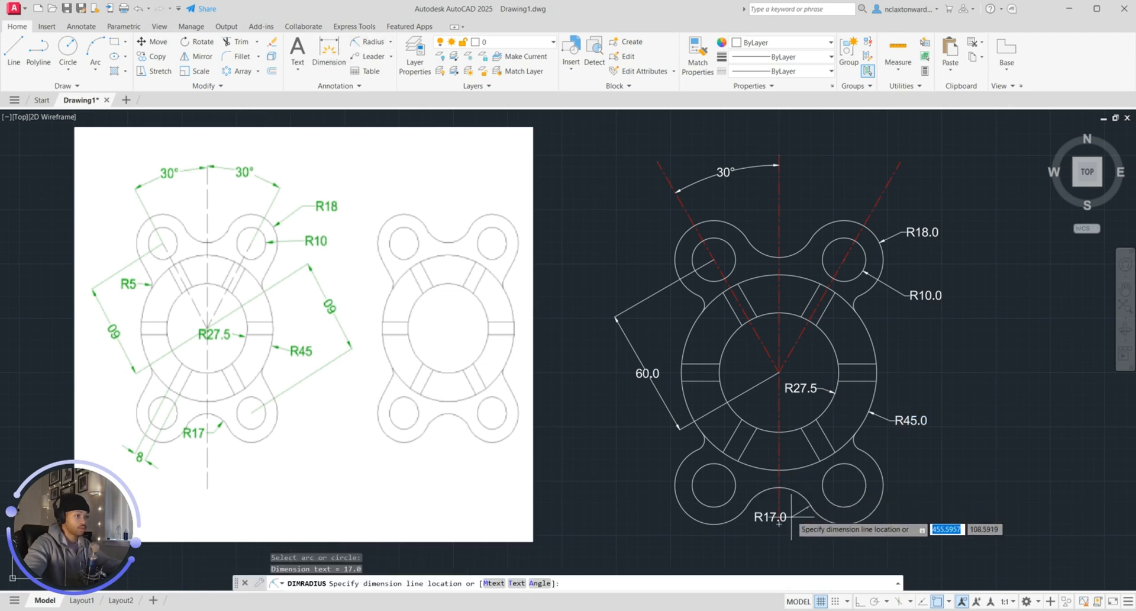
pyautogui.click(793, 516)
pyautogui.press('Escape')
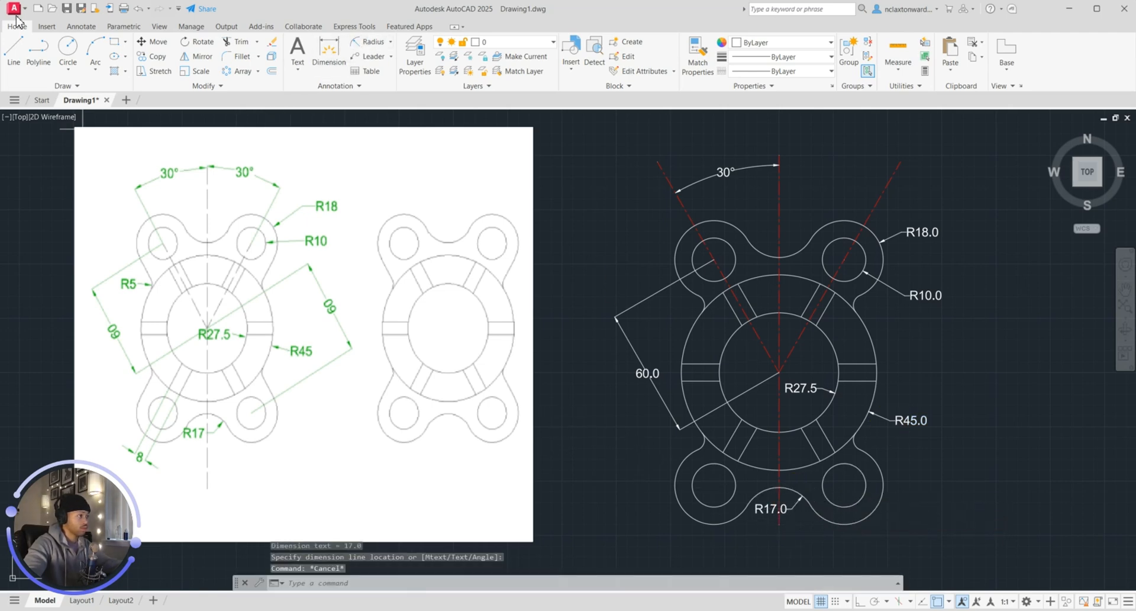
# Add an aligned dimension across the width of the lower-left spoke, placed outside below the lower-left lobe.
pyautogui.click(391, 45)
pyautogui.click(370, 106)
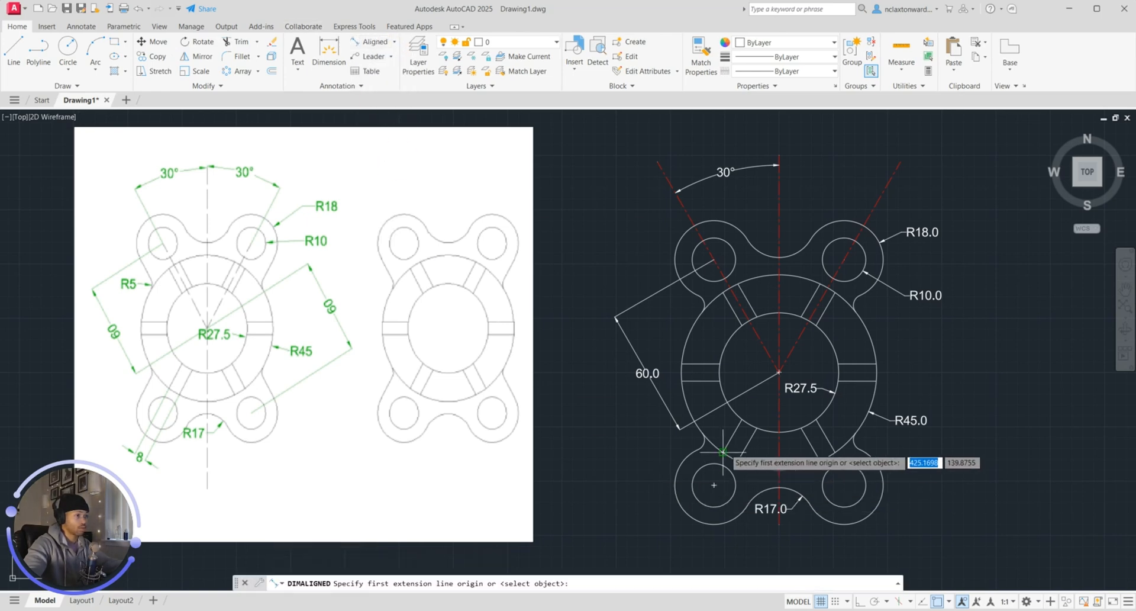
pyautogui.click(729, 440)
pyautogui.click(746, 443)
pyautogui.click(707, 549)
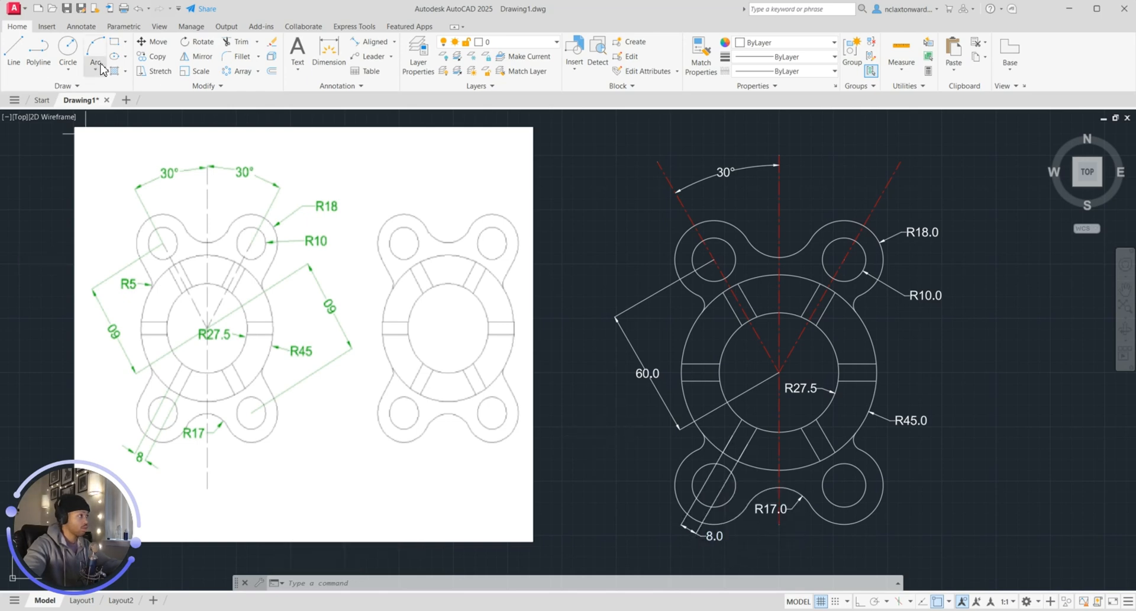
# Add a radius dimension to the small fillet between the upper-left lobe and the outer circle, with its label outside the part.
pyautogui.click(396, 47)
pyautogui.click(385, 165)
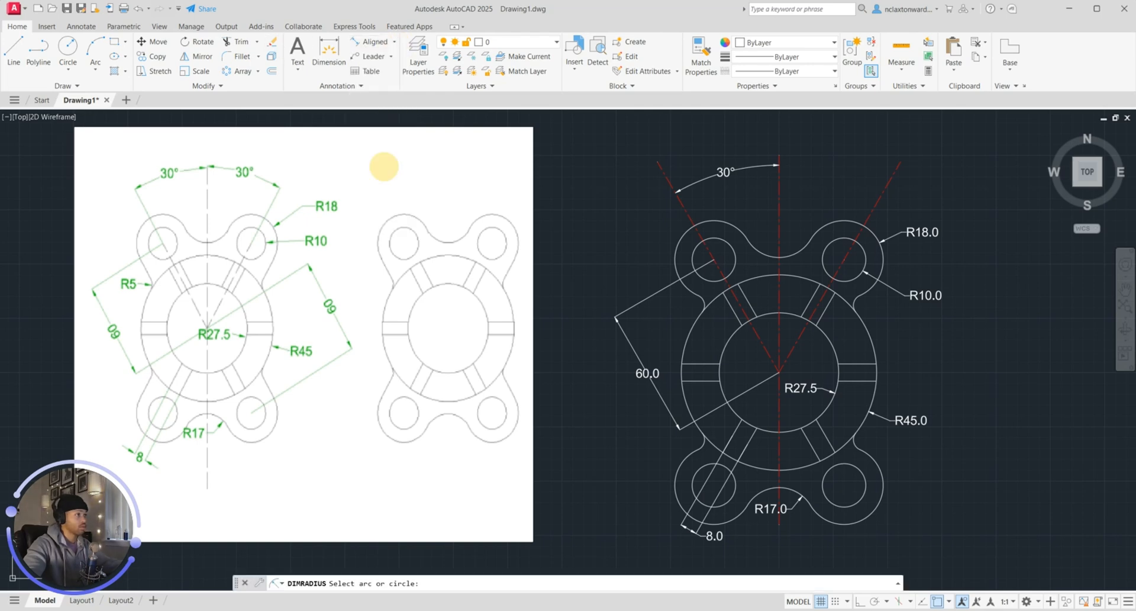
pyautogui.click(690, 306)
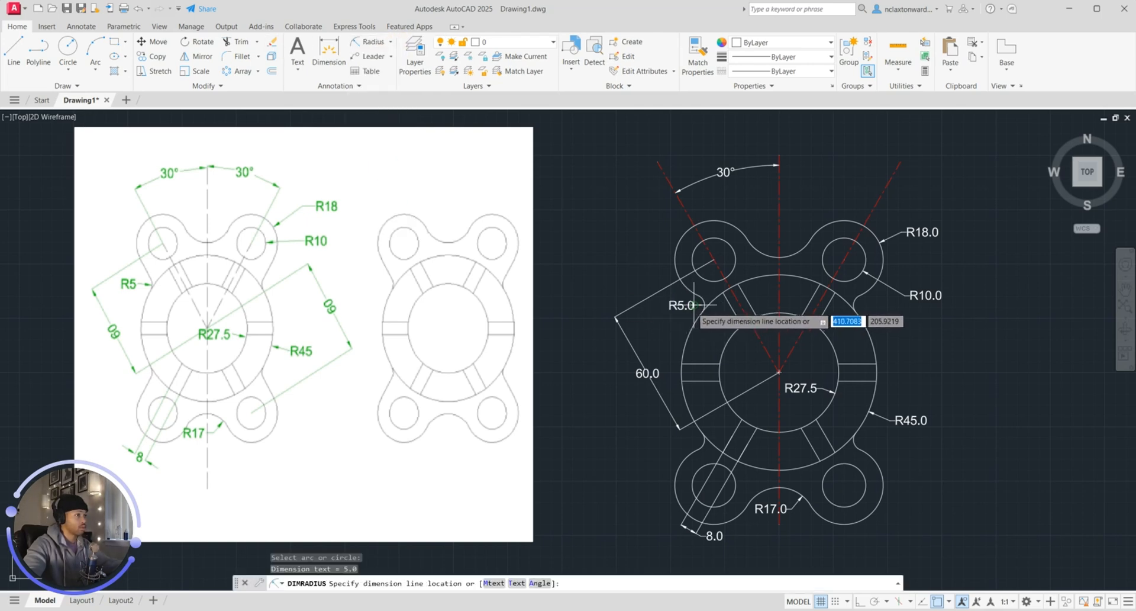
pyautogui.click(676, 318)
pyautogui.press('Escape')
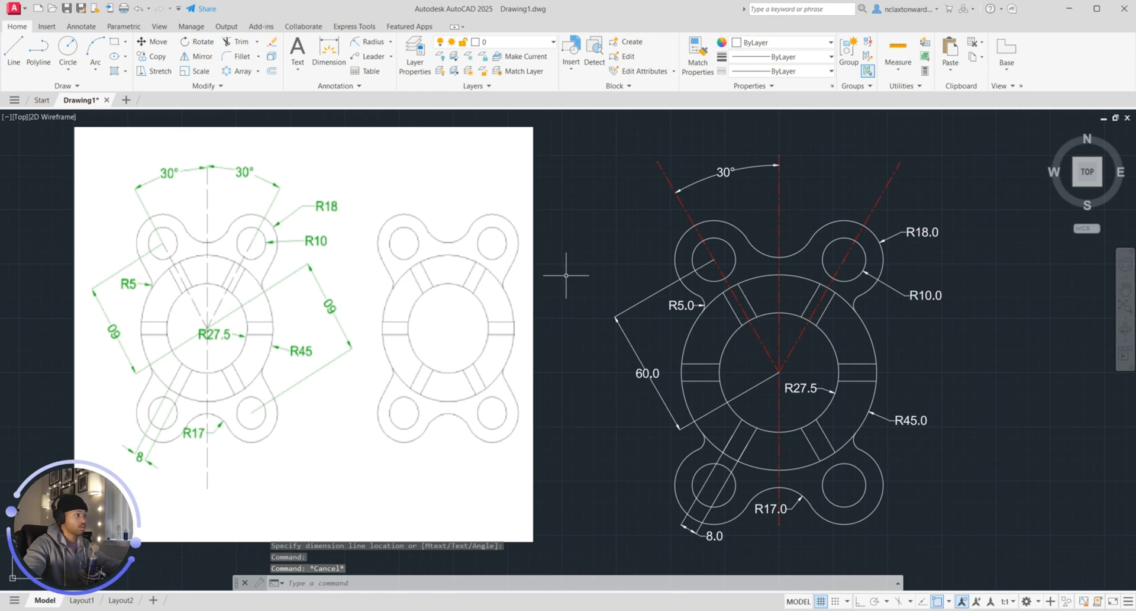
# Select all the dimensions on the drawn part and change their color to cyan.
pyautogui.click(722, 172)
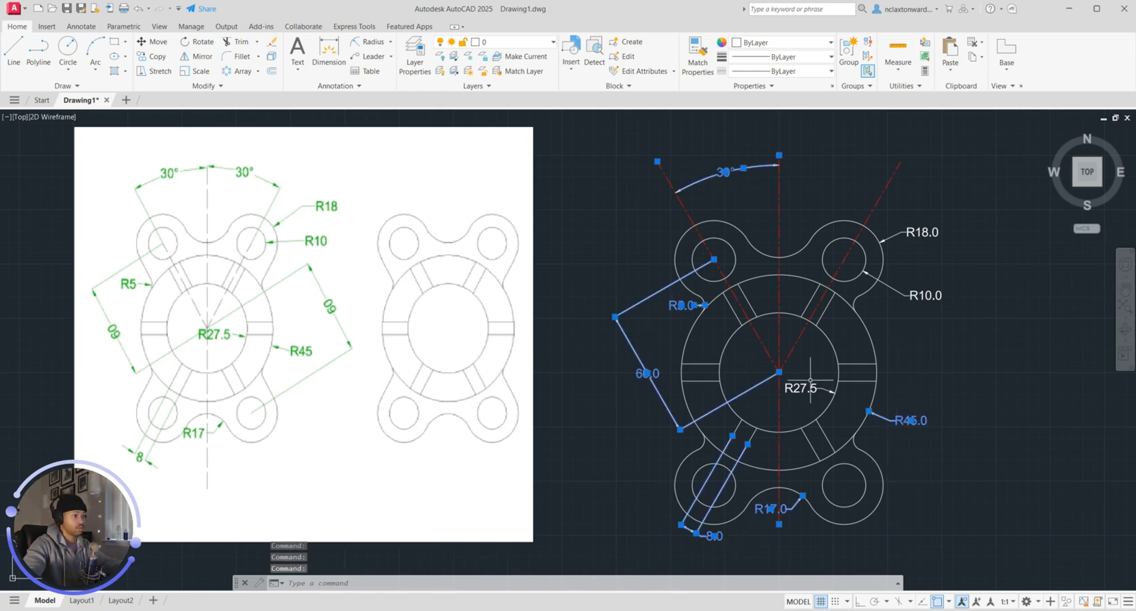
pyautogui.click(797, 47)
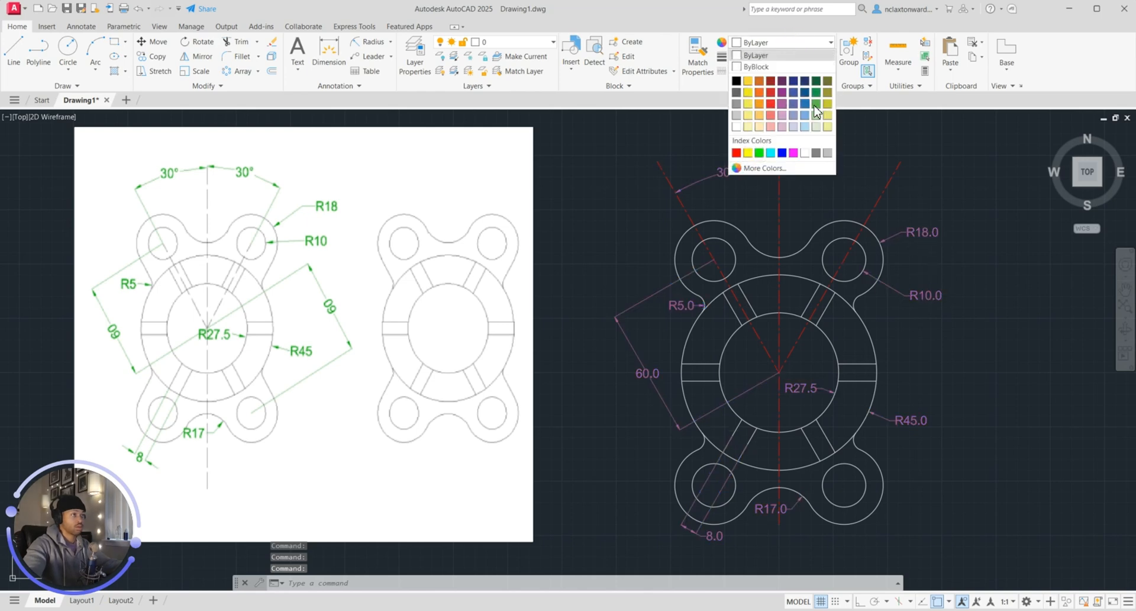
pyautogui.click(771, 152)
pyautogui.press('Escape')
pyautogui.scroll(2, 971, 444)
pyautogui.scroll(-4, 941, 443)
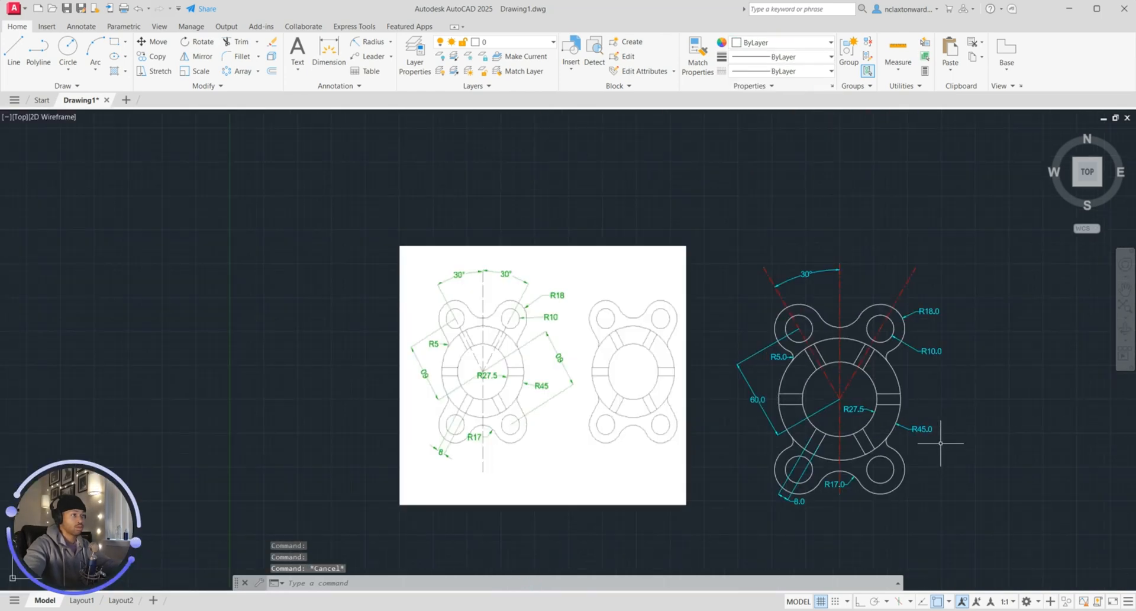